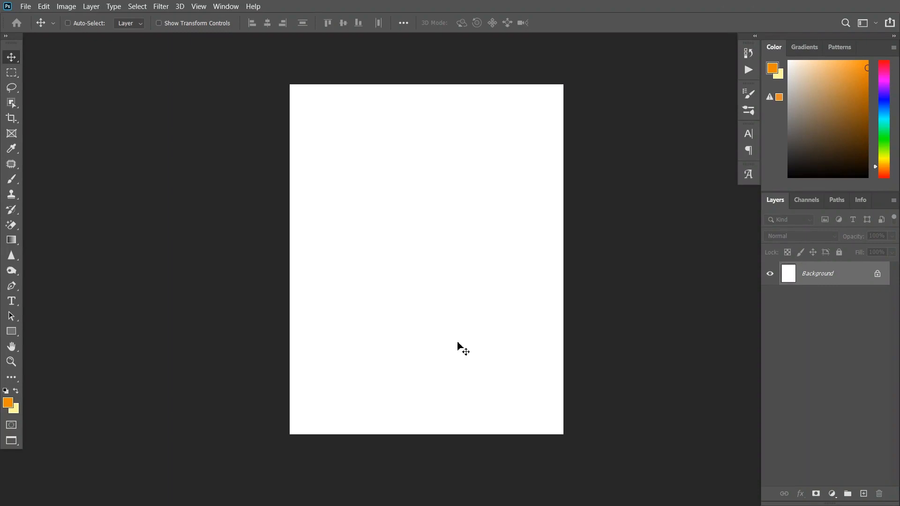
- Place the photo of the crested bird on a mossy branch into the document as an embedded image at its default size
left_click(24, 7)
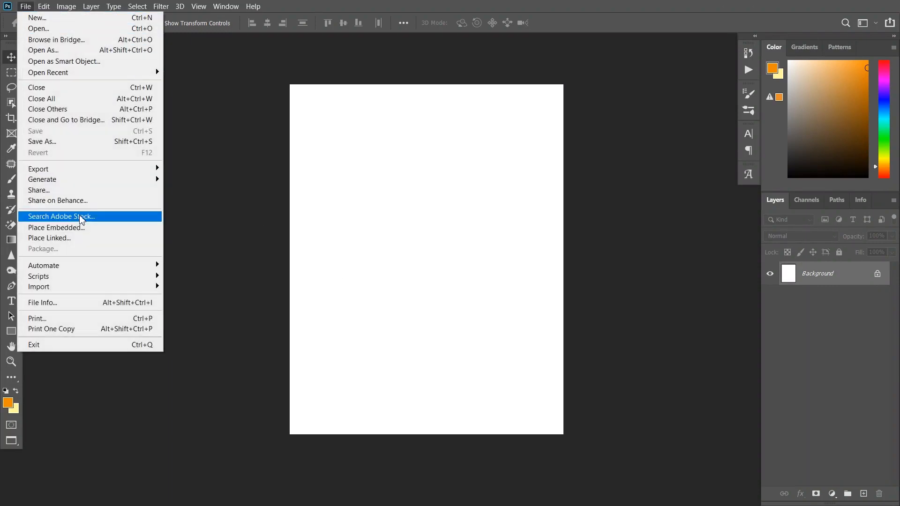
left_click(82, 230)
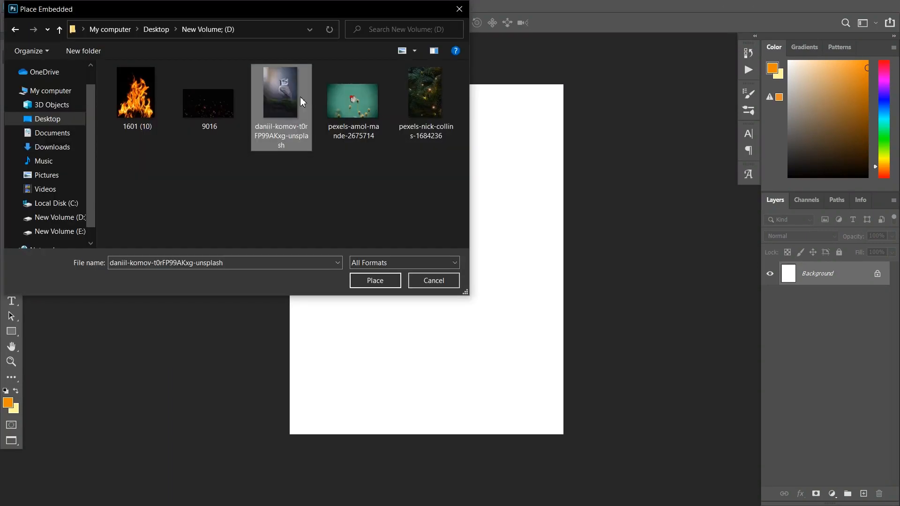
left_click(389, 279)
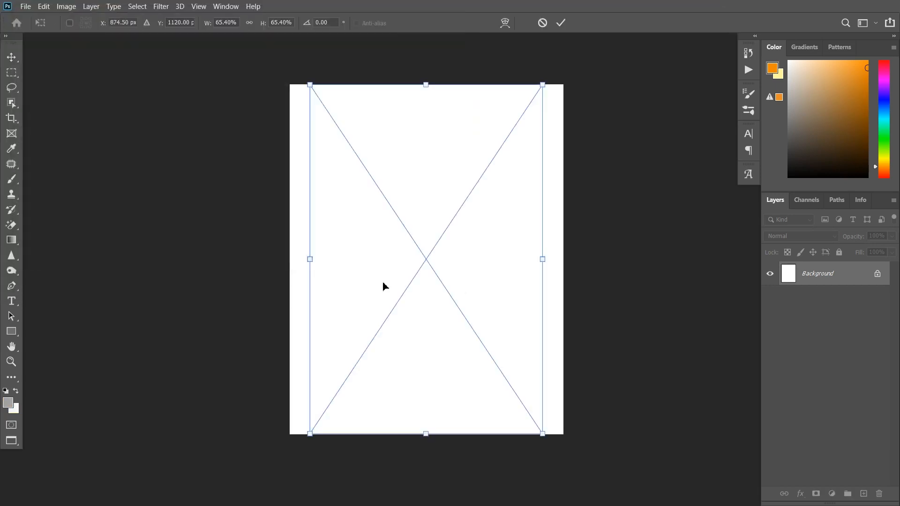
scroll(458, 237, "up", 1)
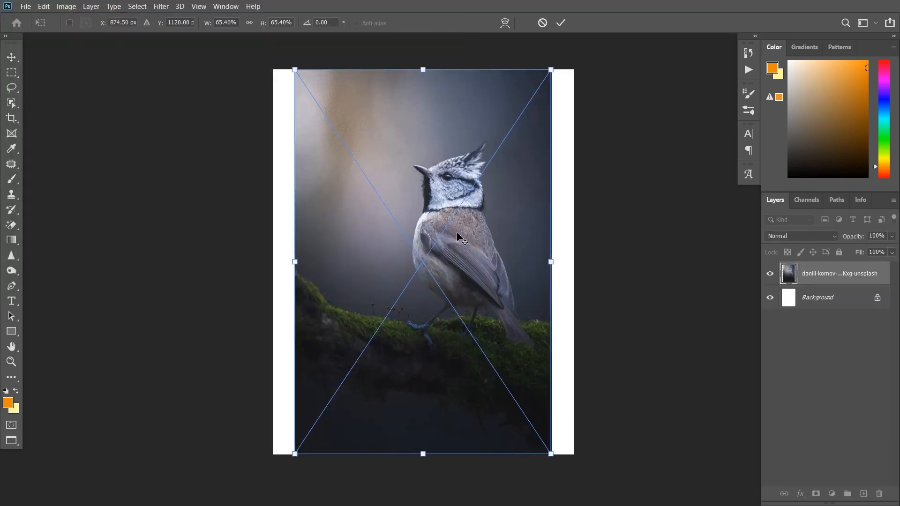
key("Return")
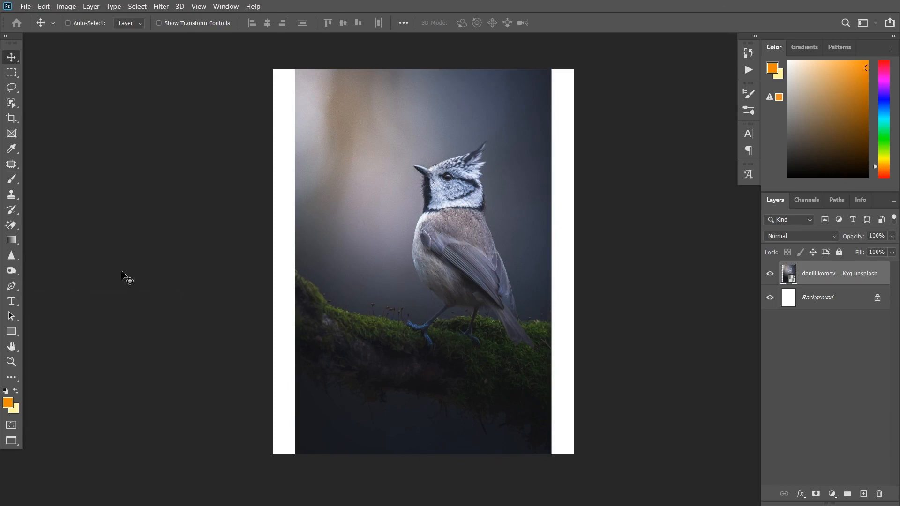
- Trace a closed Pen tool path around the bird and the mossy branch it stands on
left_click(11, 286)
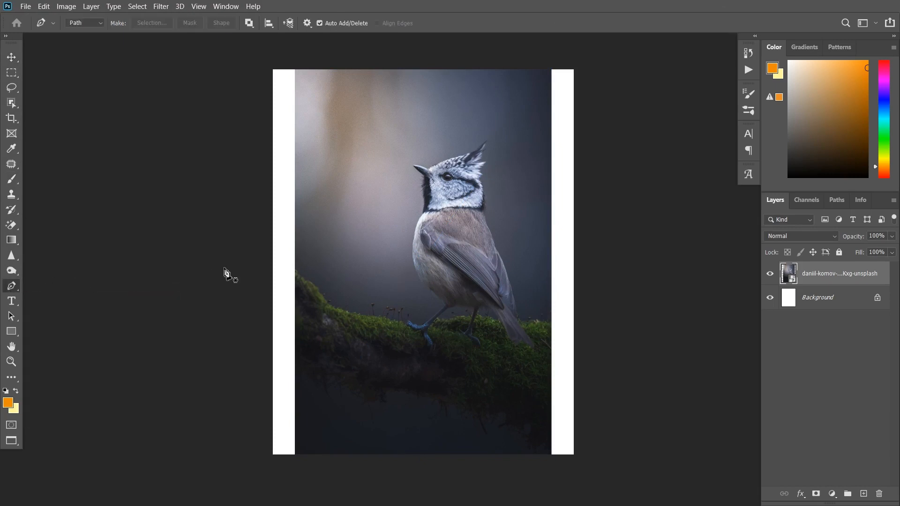
scroll(431, 212, "up", 5)
left_click(412, 222)
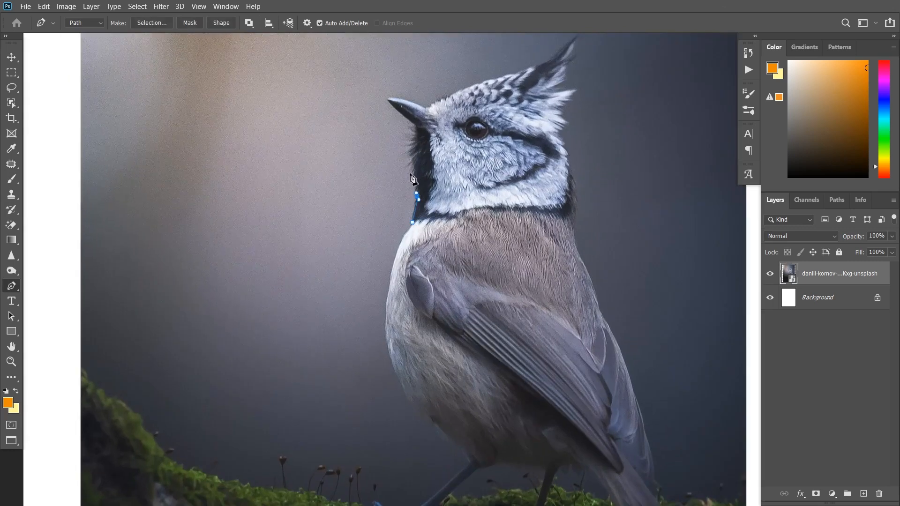
left_click(415, 177)
left_click(412, 160)
mouse_move(432, 138)
left_mouse_down()
mouse_move(387, 164)
mouse_move(365, 120)
mouse_move(441, 109)
mouse_move(514, 84)
mouse_move(556, 54)
left_mouse_up()
mouse_move(547, 102)
left_mouse_down()
mouse_move(490, 103)
mouse_move(497, 266)
left_mouse_up()
scroll(490, 178, "up", 1)
mouse_move(536, 307)
left_mouse_down()
mouse_move(452, 213)
mouse_move(486, 297)
mouse_move(512, 286)
mouse_move(445, 215)
mouse_move(468, 309)
mouse_move(463, 344)
mouse_move(482, 365)
mouse_move(557, 370)
mouse_move(574, 348)
mouse_move(578, 463)
mouse_move(485, 423)
mouse_move(499, 437)
mouse_move(412, 420)
mouse_move(331, 381)
mouse_move(169, 347)
mouse_move(59, 111)
mouse_move(67, 107)
mouse_move(213, 184)
mouse_move(220, 235)
mouse_move(258, 254)
mouse_move(446, 285)
mouse_move(478, 304)
mouse_move(499, 306)
mouse_move(531, 290)
mouse_move(620, 213)
mouse_move(620, 275)
mouse_move(562, 240)
mouse_move(459, 274)
mouse_move(449, 252)
left_mouse_up()
scroll(472, 267, "down", 3)
scroll(518, 277, "right", 2)
scroll(573, 351, "down", 3)
scroll(576, 474, "down", 2)
scroll(68, 114, "up", 3)
scroll(237, 245, "right", 2)
scroll(450, 300, "up", 2)
scroll(609, 216, "up", 2)
scroll(558, 237, "up", 2)
scroll(449, 252, "up", 3)
left_click(438, 281)
left_click(482, 100)
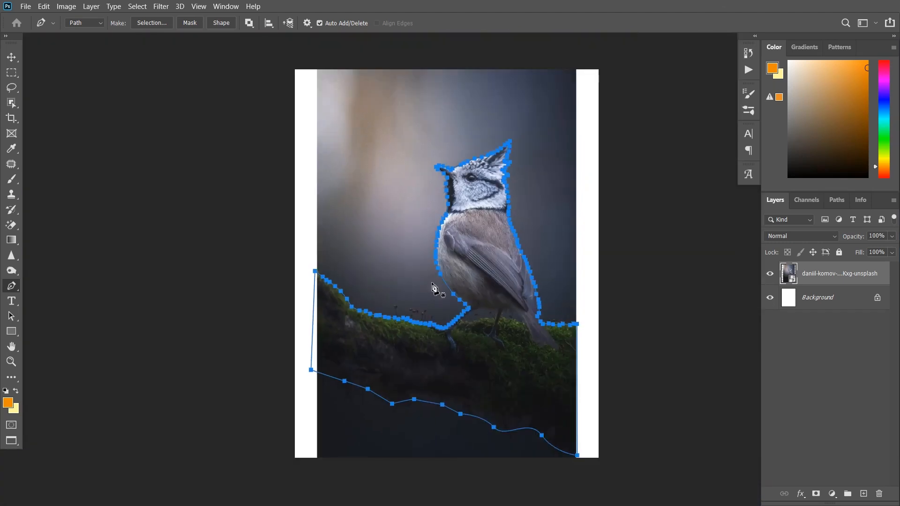
- Open Select and Mask for the bird photo and refine the edges around the bird with an enlarged brush
key("w")
left_click(515, 25)
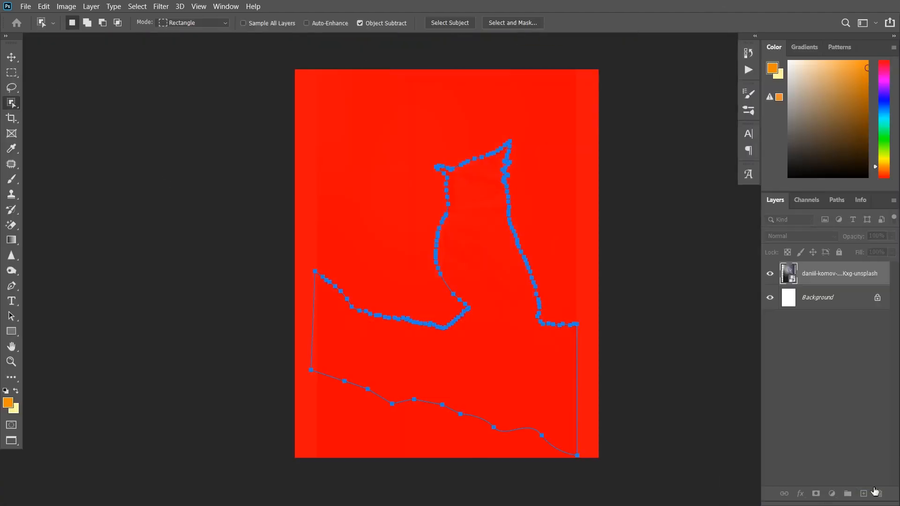
key("bracketright")
key("bracketright")
key("bracketright")
scroll(461, 295, "up", 3)
mouse_move(530, 61)
left_mouse_down()
mouse_move(517, 89)
mouse_move(506, 268)
left_mouse_up()
scroll(506, 268, "down", 3)
scroll(362, 332, "up", 4)
scroll(362, 333, "down", 3)
- Output the refined selection of the bird and branch to a new layer
left_click(817, 381)
left_click(787, 408)
left_click(830, 483)
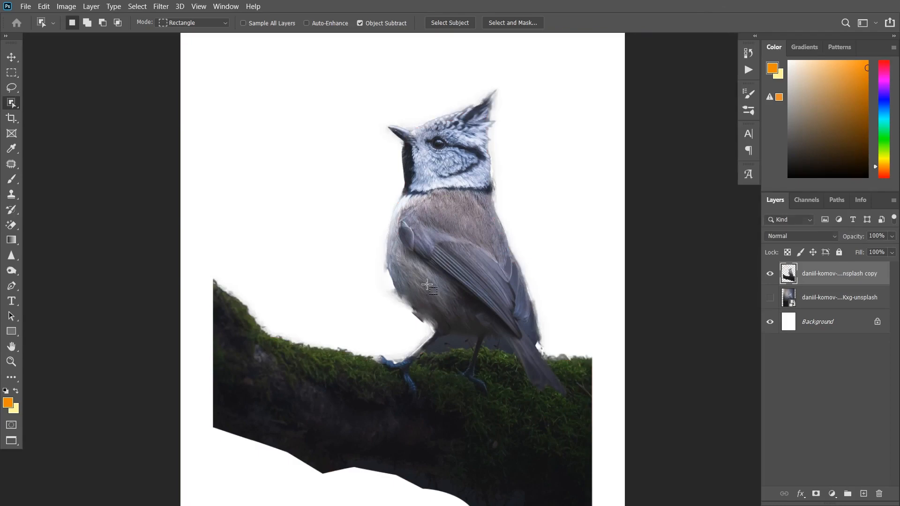
- Scale the bird and branch cut-out to 72.40% so the branch spans the canvas width
scroll(427, 284, "down", 3)
left_click_drag(450, 315, 449, 347)
key("ctrl+t")
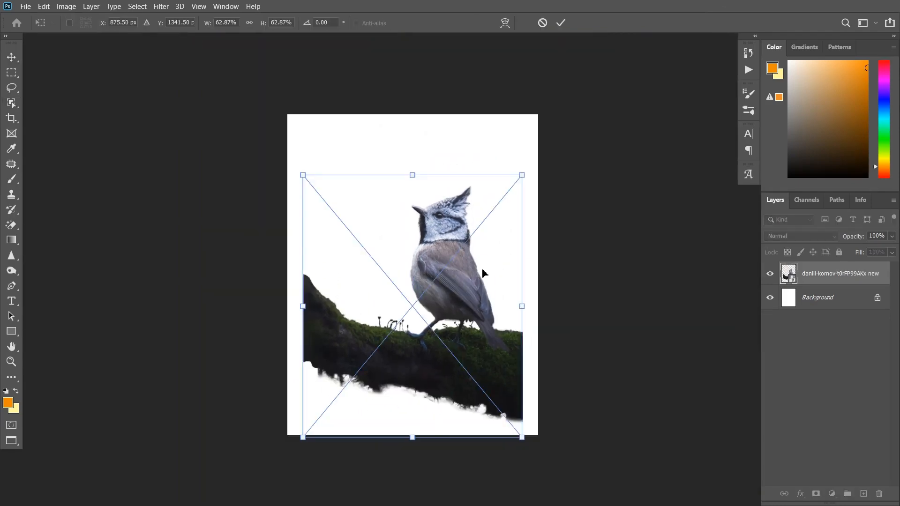
left_click_drag(521, 177, 535, 157)
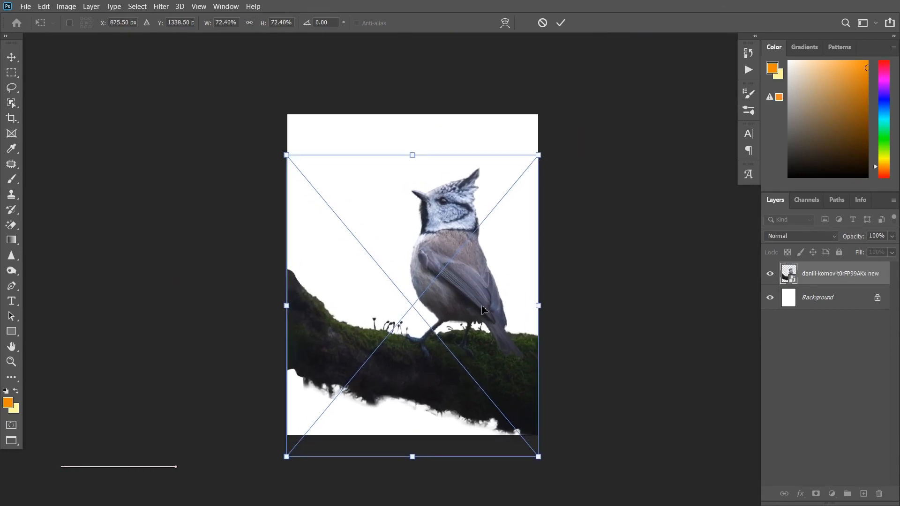
key("Return")
- Enlarge the bird cut-out slightly to 72.94% and nudge it horizontally to X 875 px
key("ctrl+t")
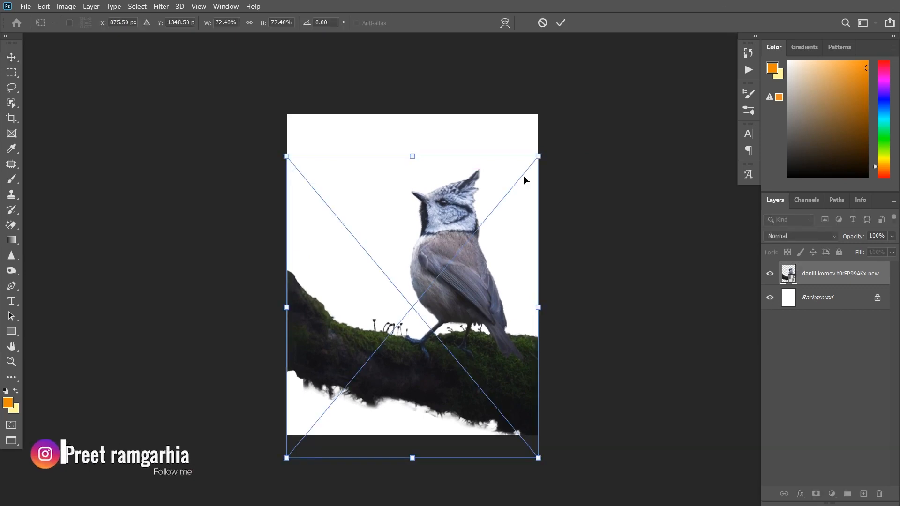
left_click_drag(540, 155, 539, 154)
key("Left")
key("Left")
key("Left")
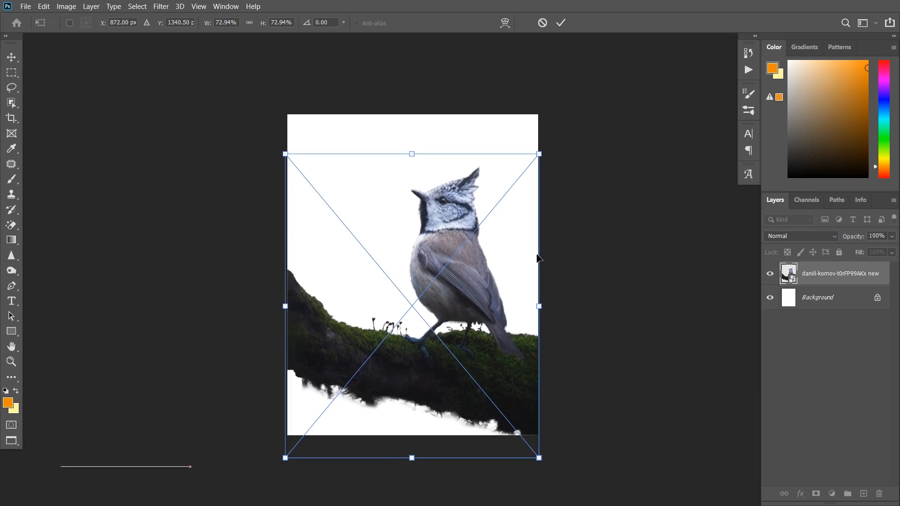
key("Right")
key("Right")
key("Right")
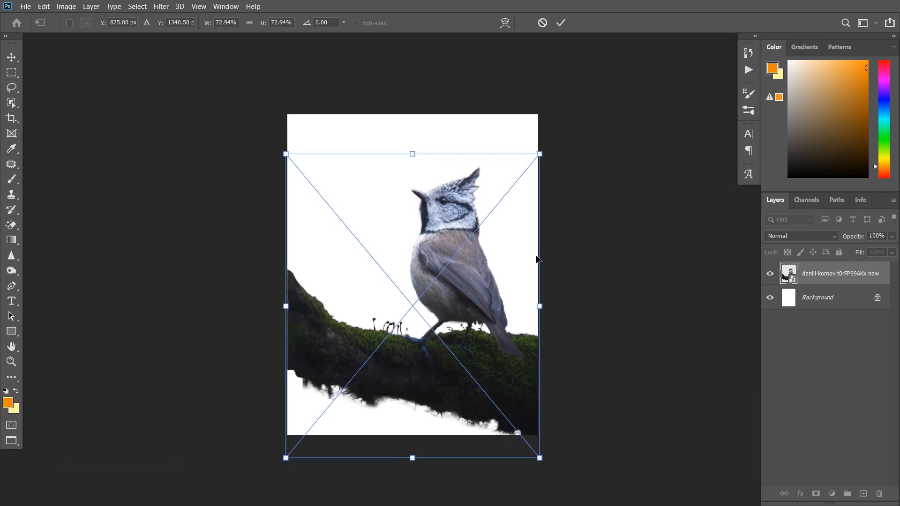
key("Return")
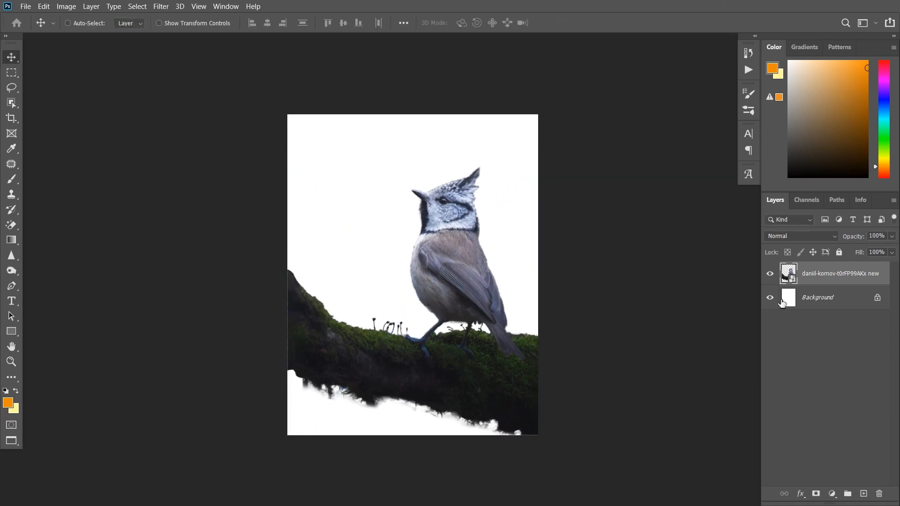
- Place the pine branches photo as an embedded image directly above the Background layer
left_click(795, 304)
left_click(22, 6)
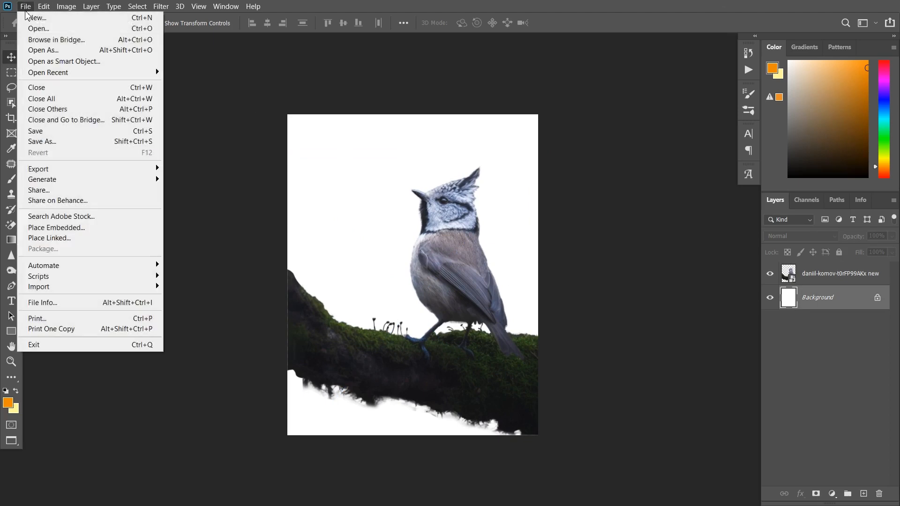
left_click(72, 230)
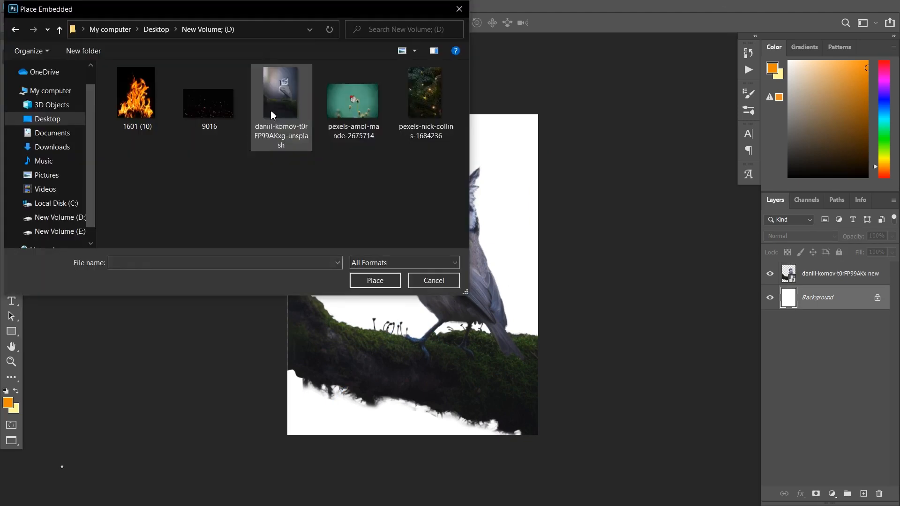
left_click(402, 105)
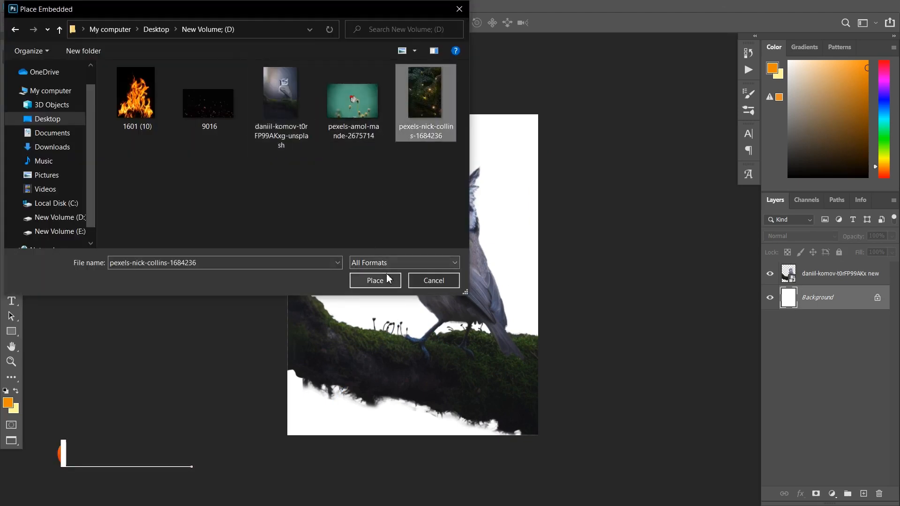
left_click(375, 280)
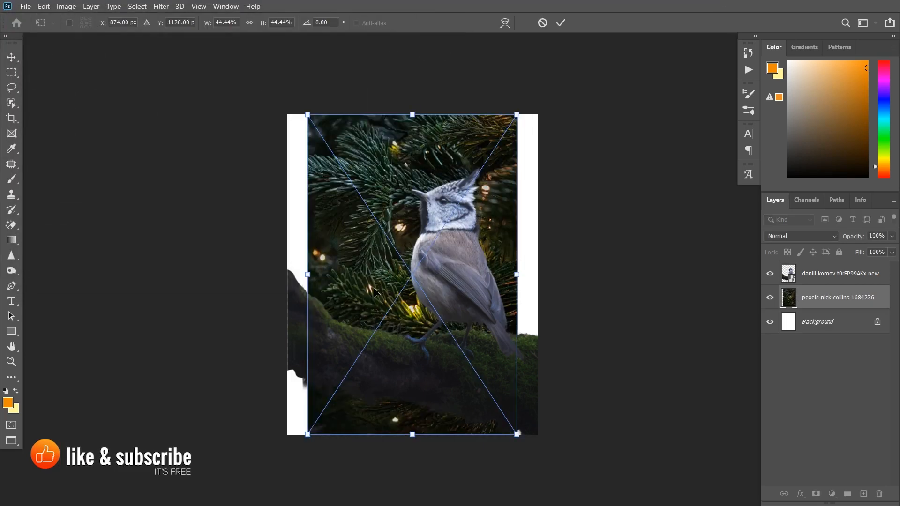
- Scale the pine branches photo to 55.62%, rotate it 1.15° and position it to cover the whole canvas behind the bird
scroll(377, 293, "down", 2)
left_click_drag(371, 293, 404, 248)
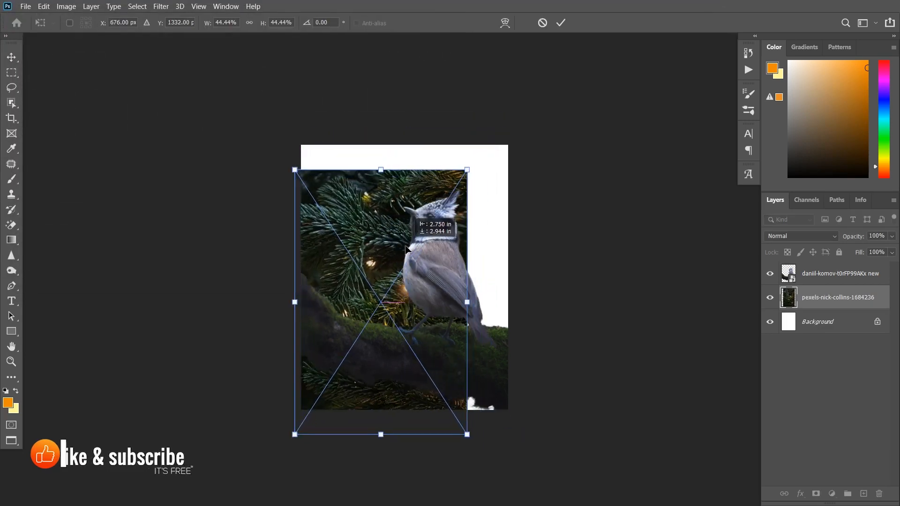
left_click_drag(468, 169, 532, 109)
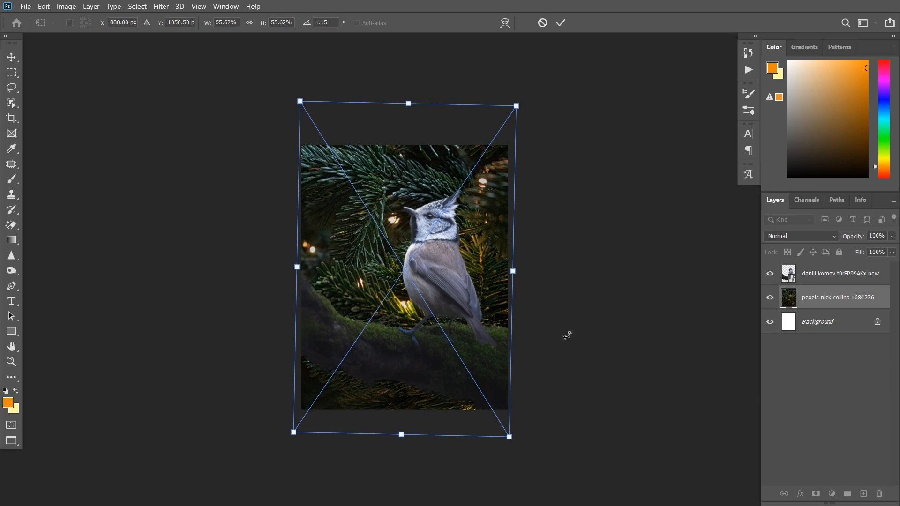
key("Return")
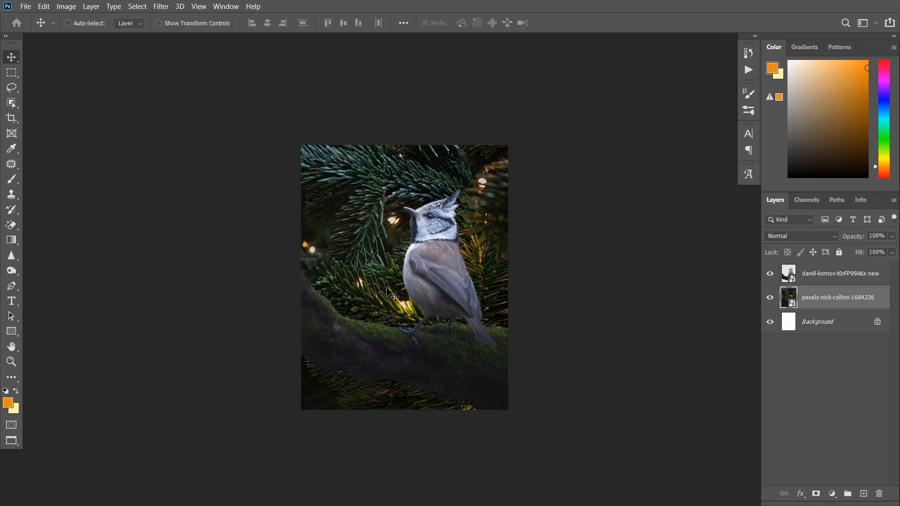
- Place the butterfly photo as an embedded image above the bird layer
left_click(801, 281)
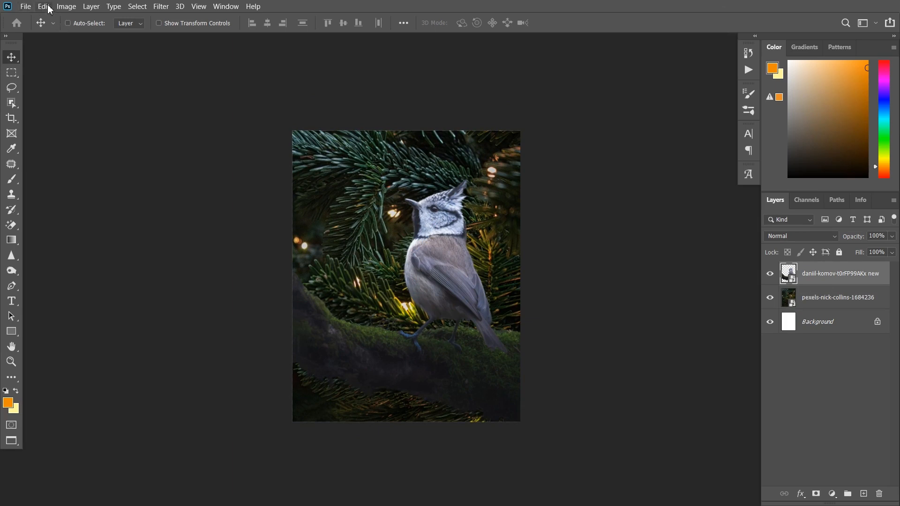
left_click(25, 7)
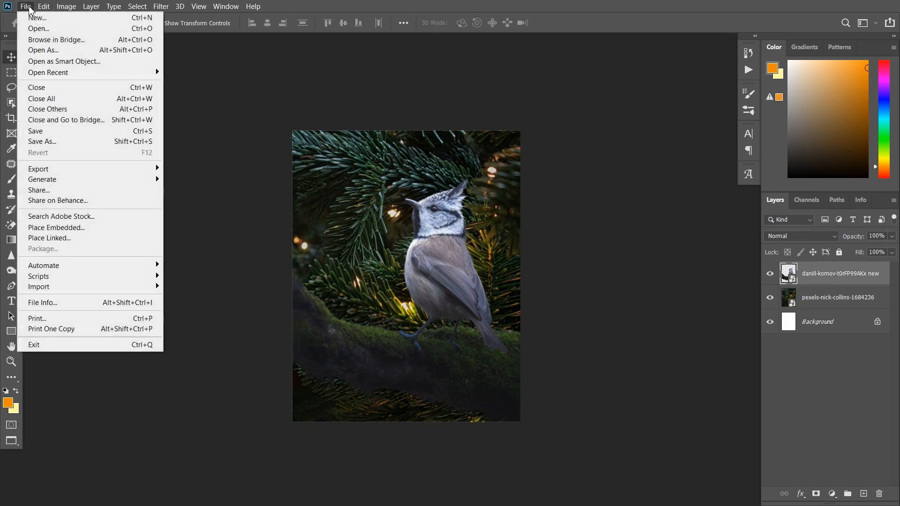
left_click(47, 229)
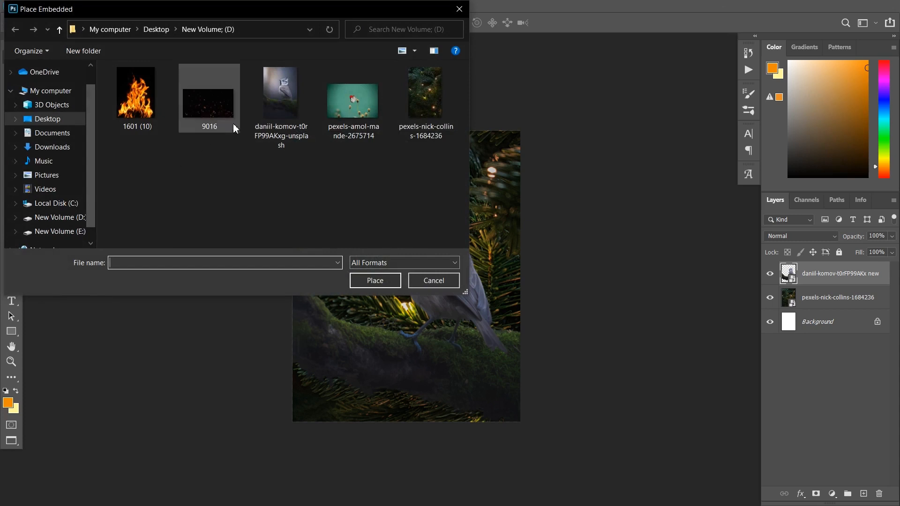
left_click(347, 101)
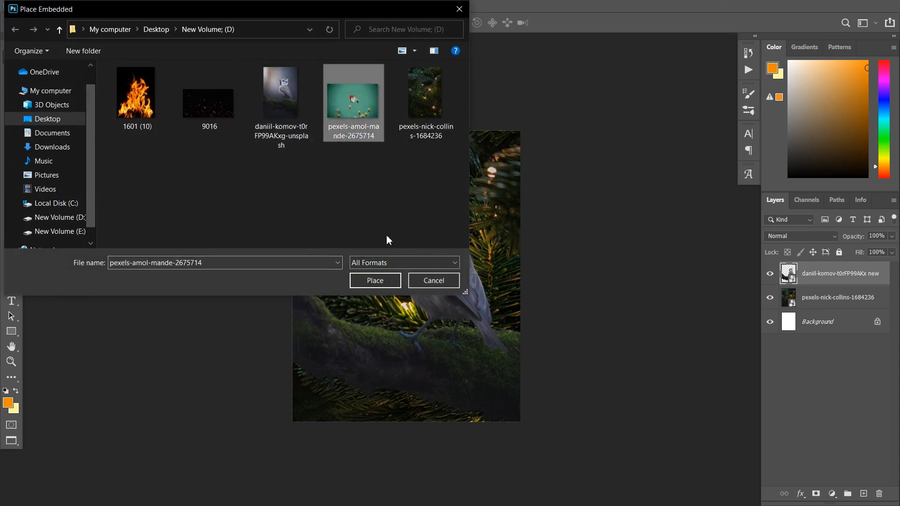
left_click(375, 280)
key("Return")
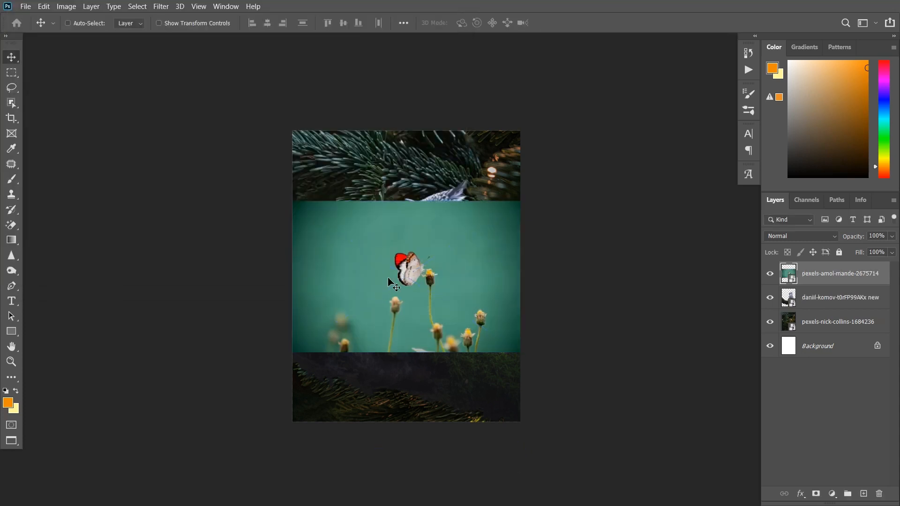
- Select the butterfly with the Object Selection tool and remove the flower head from the selection with the Lasso tool
key("ctrl+plus")
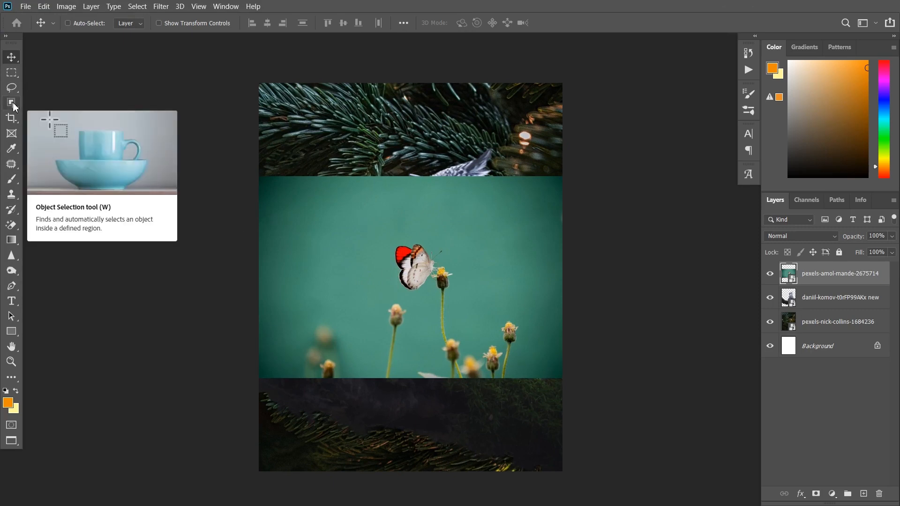
left_click(13, 104)
left_click_drag(388, 240, 444, 299)
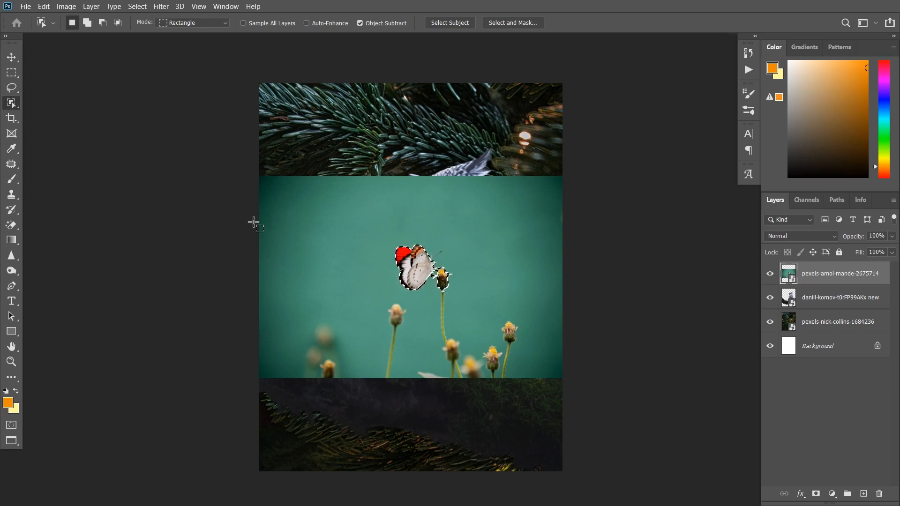
left_click(12, 88)
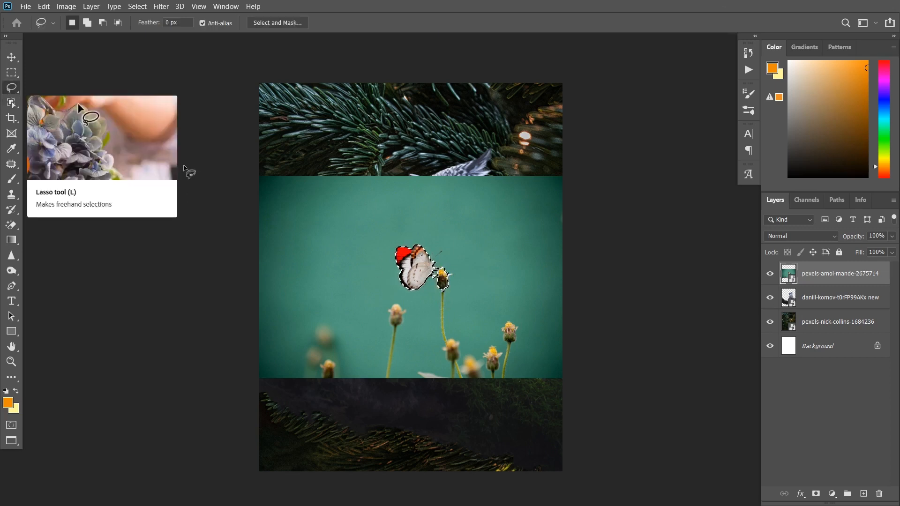
scroll(432, 291, "up", 1)
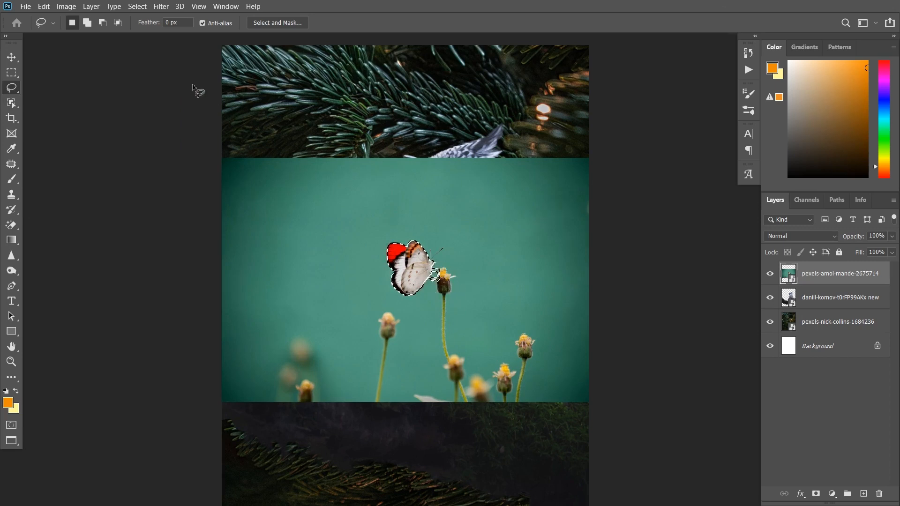
- Invert the butterfly selection and try to delete the green background around it
left_click(137, 6)
left_click(152, 50)
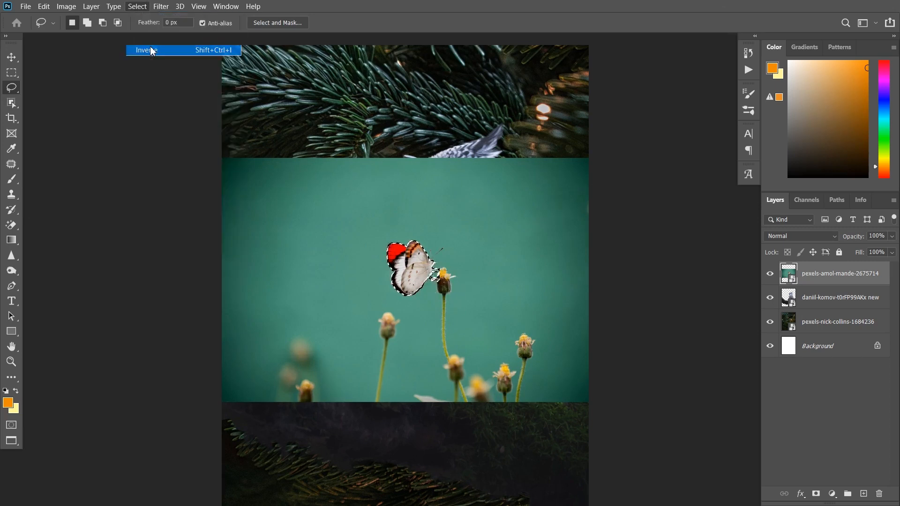
key("Delete")
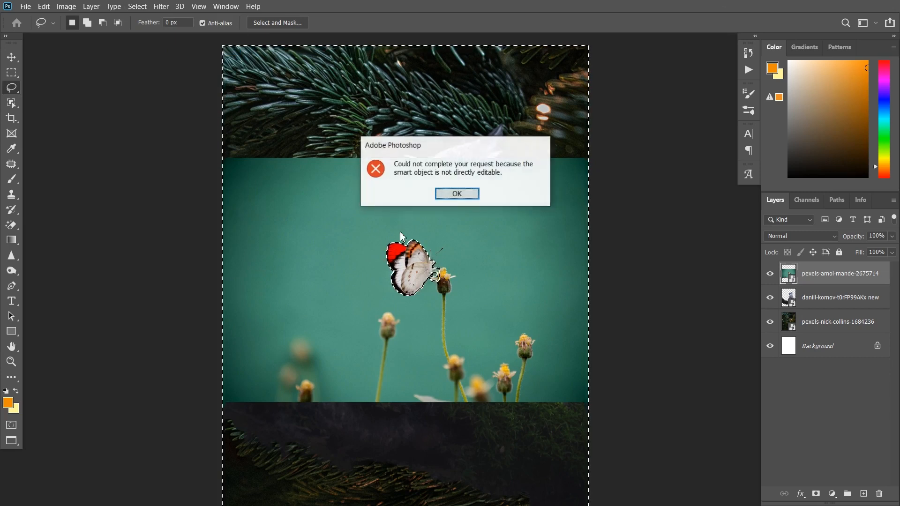
left_click(456, 194)
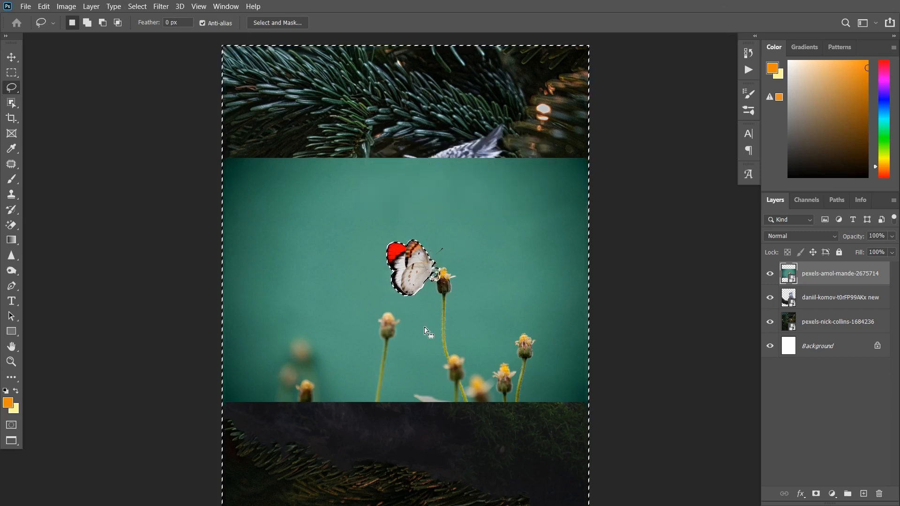
- Rasterize the butterfly layer, delete the selected green background around the butterfly and convert the layer back to a smart object
right_click(818, 277)
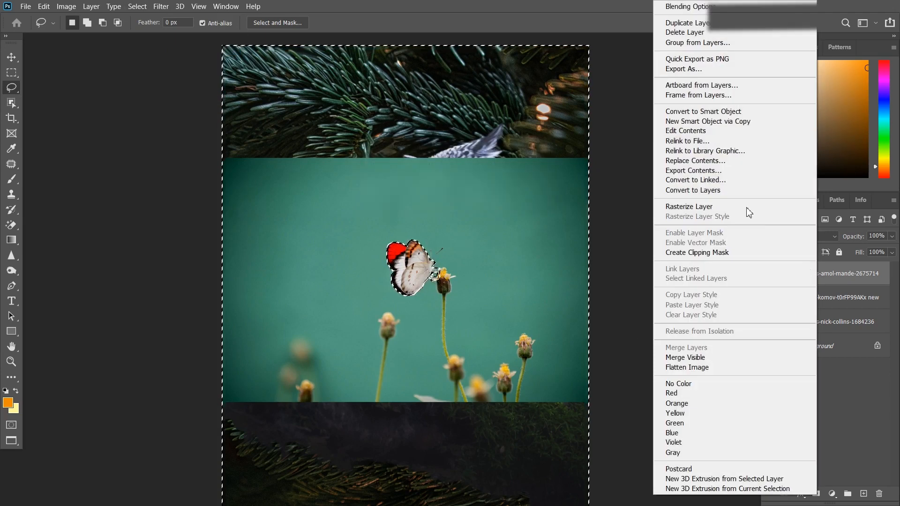
left_click(699, 208)
key("Delete")
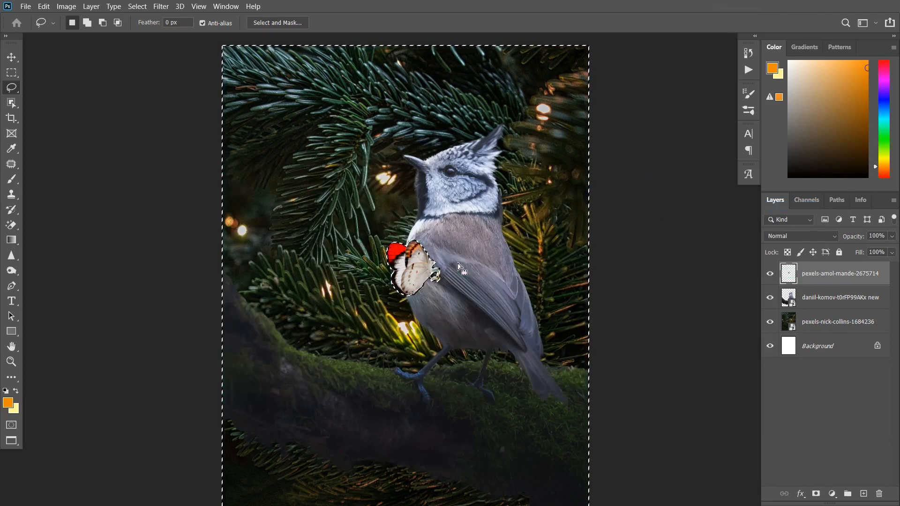
key("ctrl+d")
- Move the cut-out butterfly onto the pine branch in front of the bird's beak, scale it to 20.88% and rotate it 19.13°
key("v")
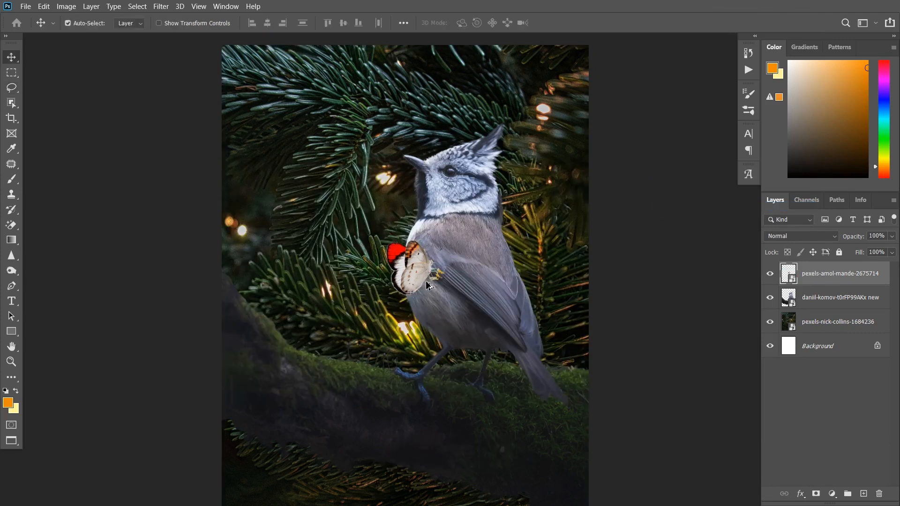
scroll(427, 283, "down", 1)
left_click_drag(419, 272, 366, 142)
key("ctrl")
key("ctrl+t")
left_click_drag(383, 112, 379, 154)
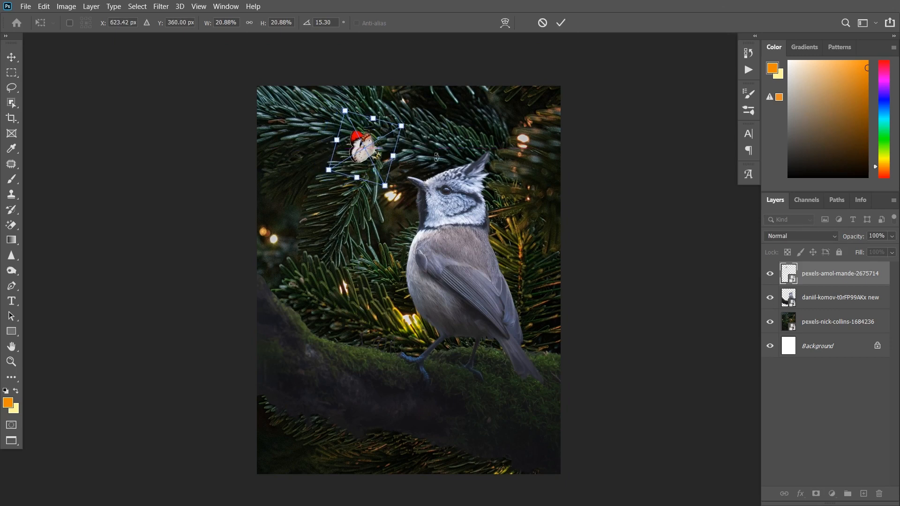
left_click_drag(436, 155, 435, 160)
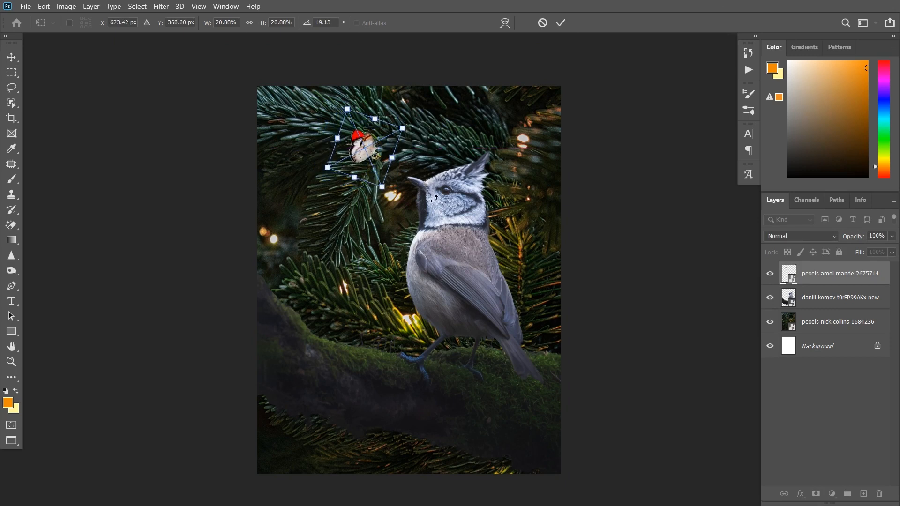
key("Return")
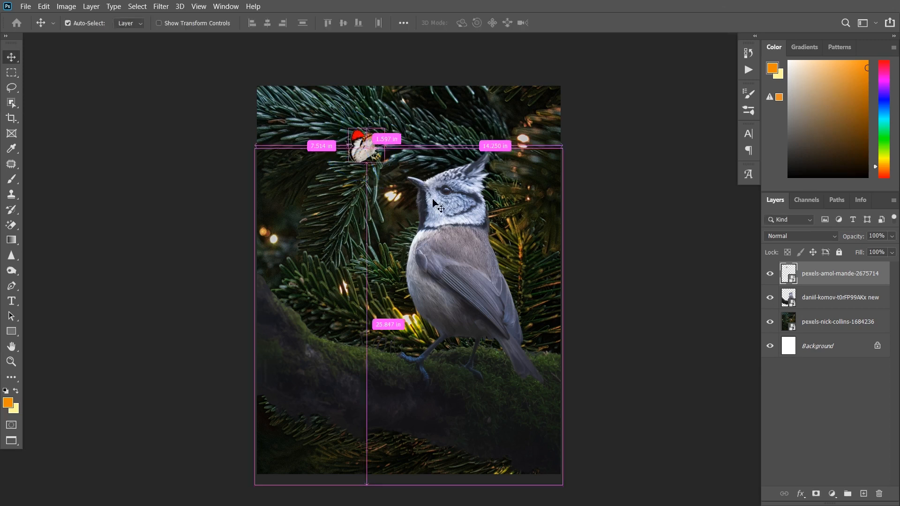
key("ctrl+plus")
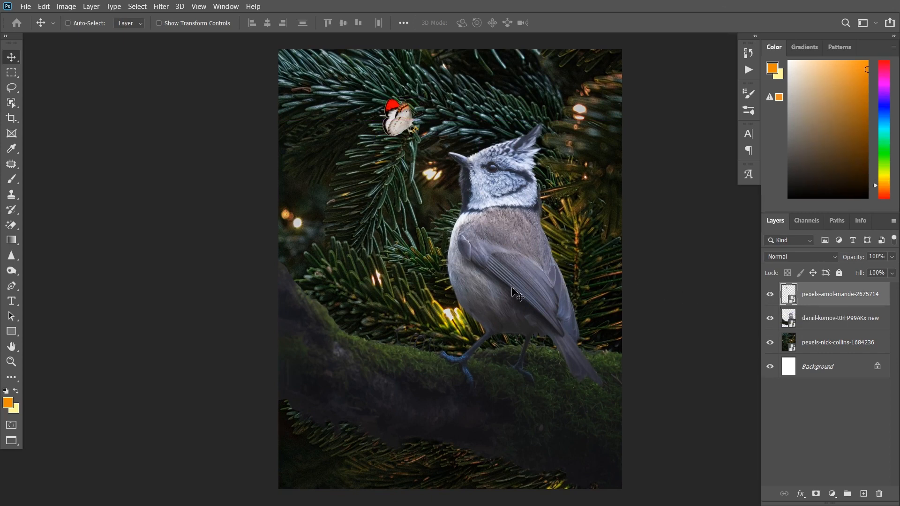
- Add a Levels adjustment clipped to the butterfly layer, with input black at 2 and output white at 211
scroll(500, 288, "down", 1)
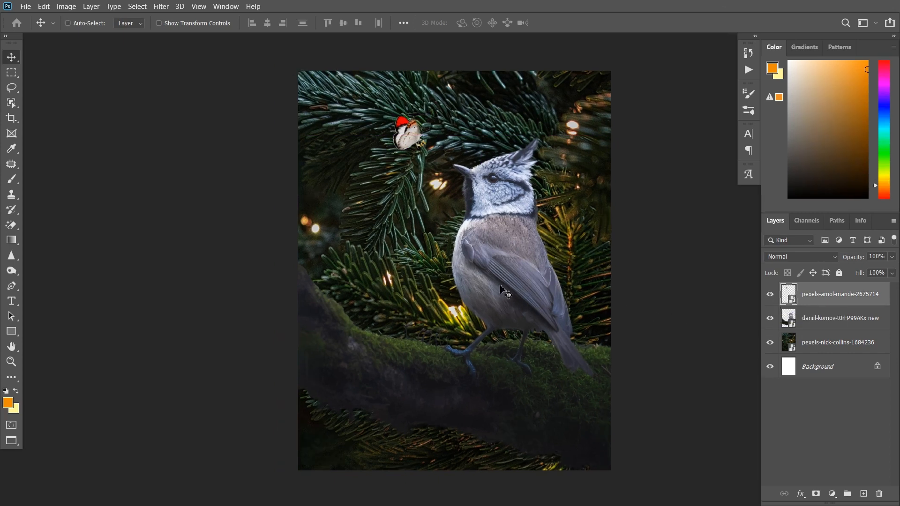
left_click(832, 494)
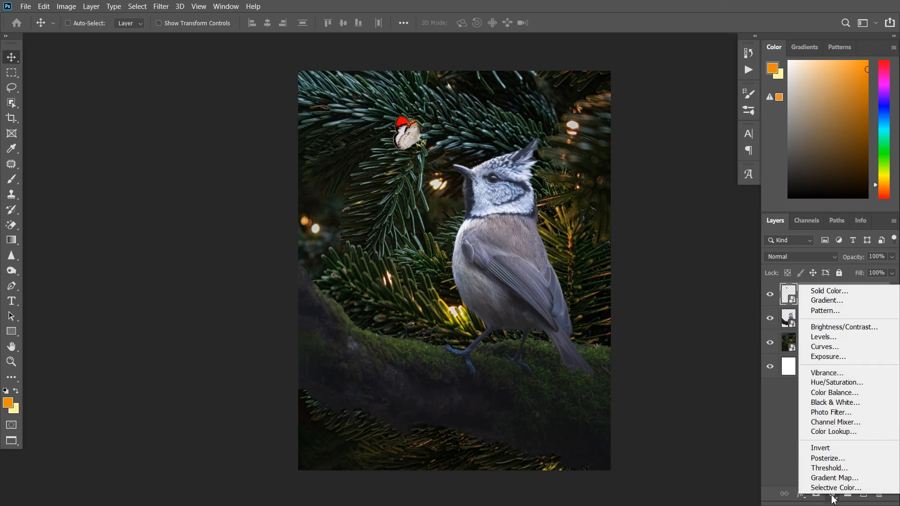
left_click(816, 339)
left_click_drag(55, 198, 56, 199)
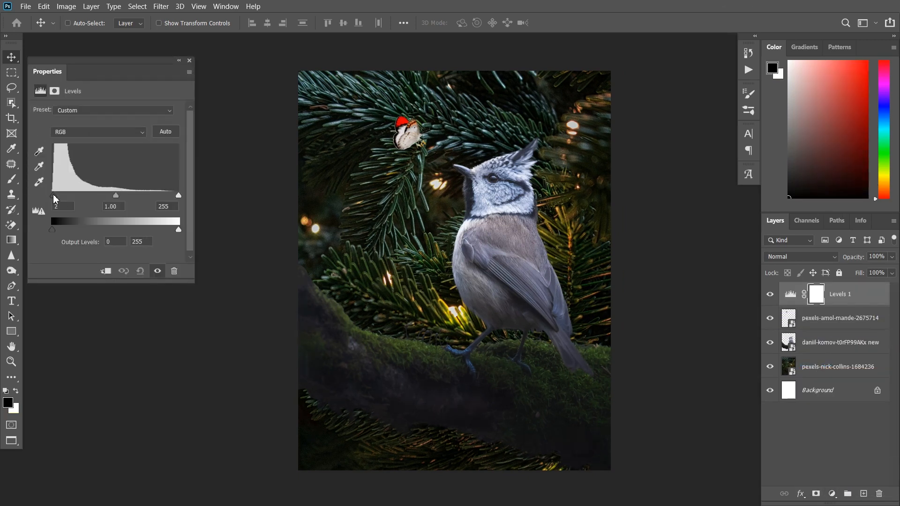
left_click_drag(176, 234, 156, 233)
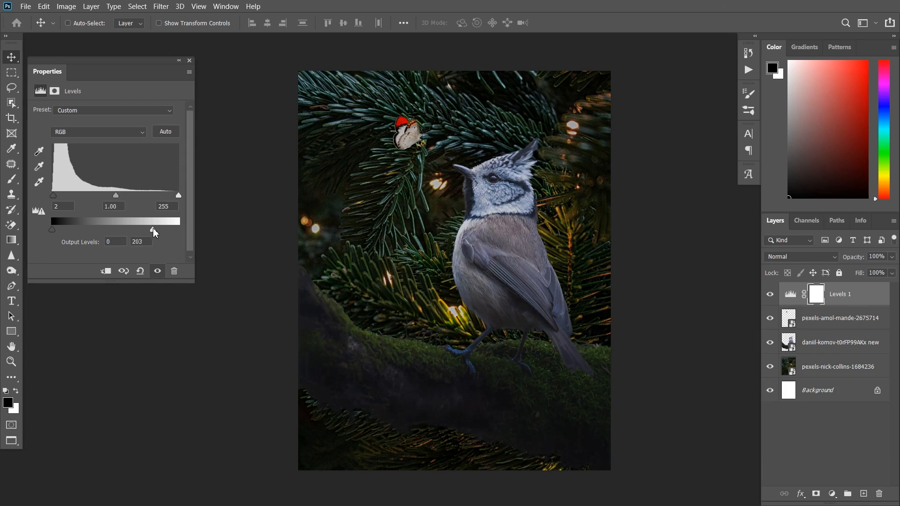
left_click_drag(157, 233, 160, 235)
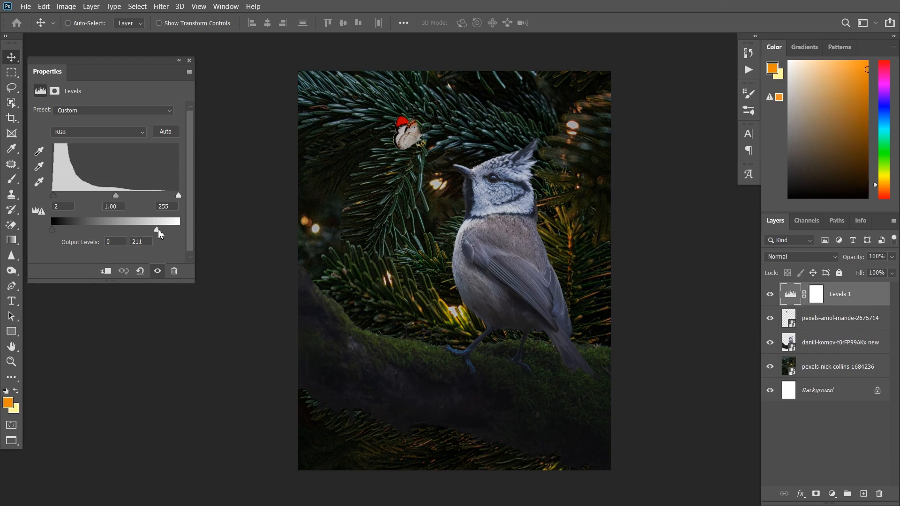
left_click(107, 271)
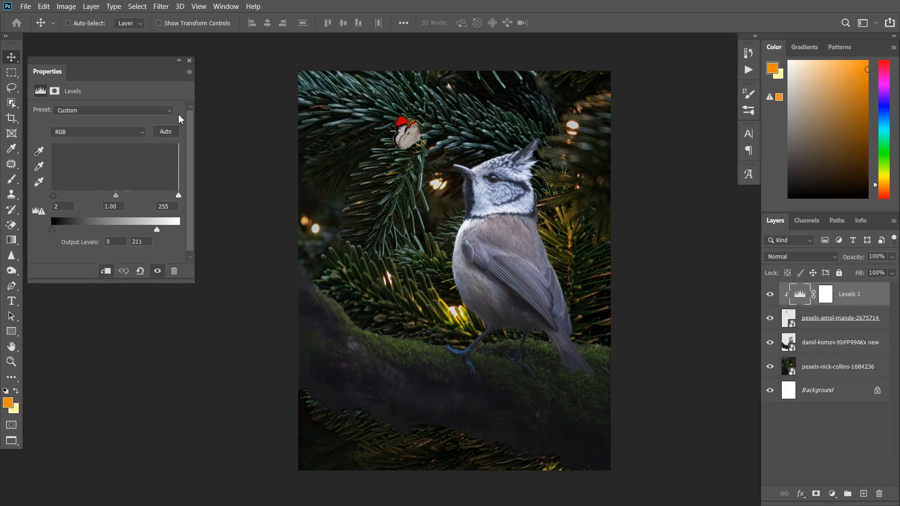
left_click(190, 61)
- Choose the Brush tool and set its opacity to 30%
left_click(11, 180)
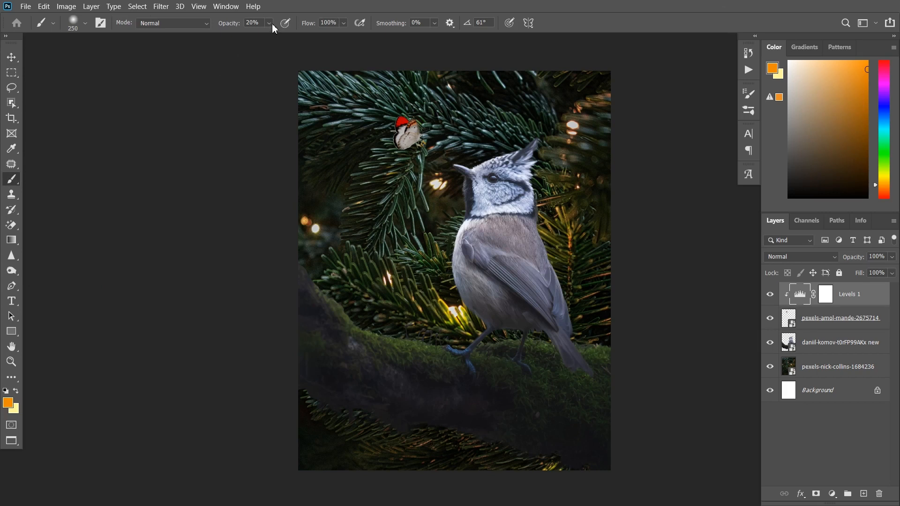
left_click(269, 24)
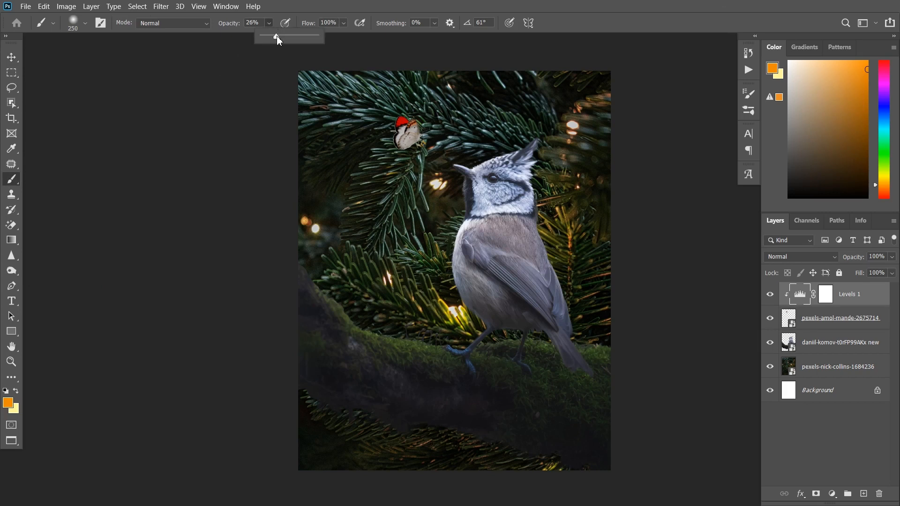
left_click_drag(279, 36, 270, 31)
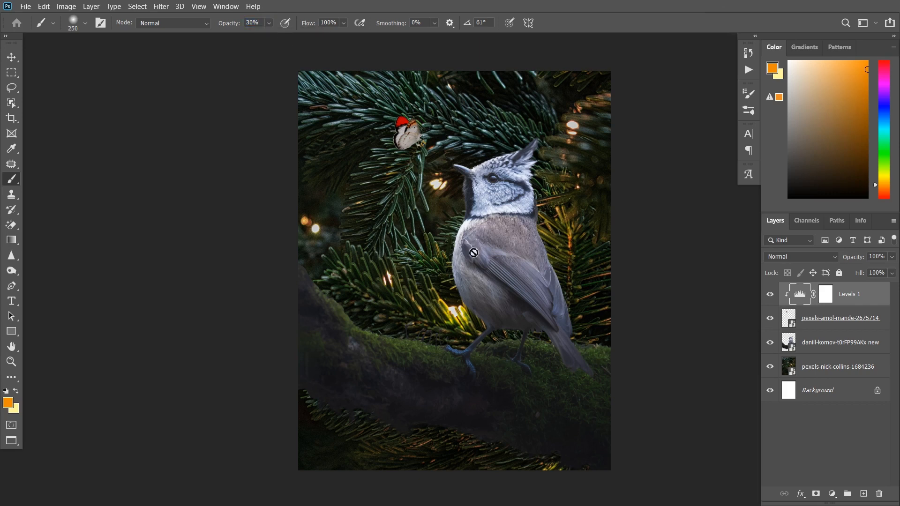
- Move the Levels 1 adjustment below the butterfly layer, clip it to the bird layer and compare its effect
left_click(823, 326)
key("bracketright")
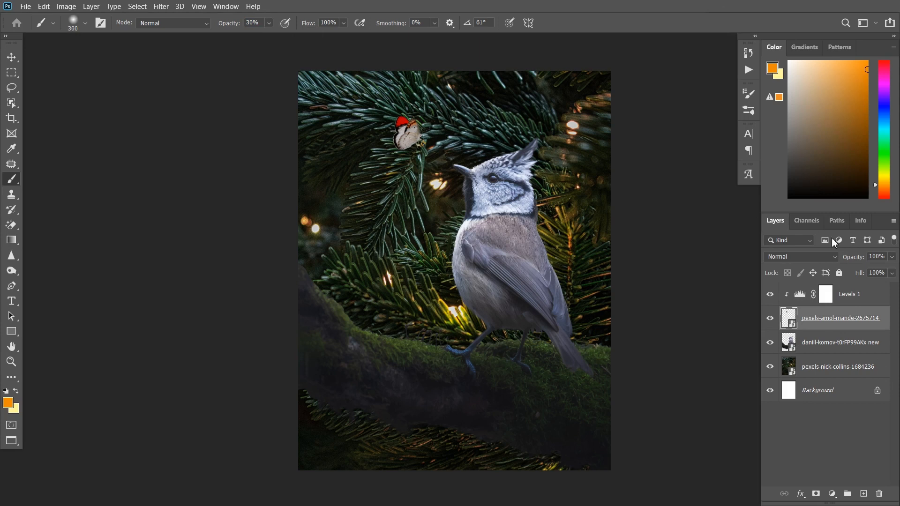
left_click_drag(835, 300, 801, 320)
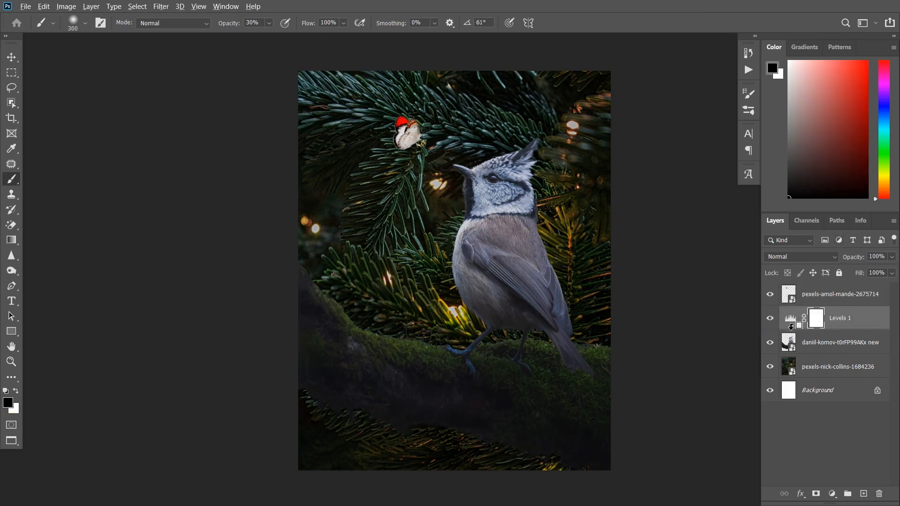
left_click(793, 334, "alt")
left_click(770, 320)
left_click(770, 319)
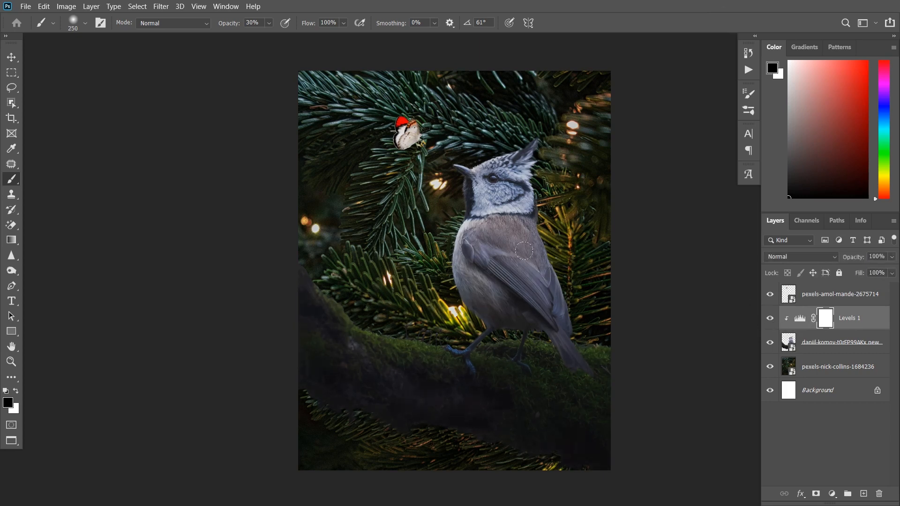
- Paint black on the Levels 1 mask along the edges of the bird and branch with a 175 px brush at 30% opacity
scroll(490, 201, "up", 2)
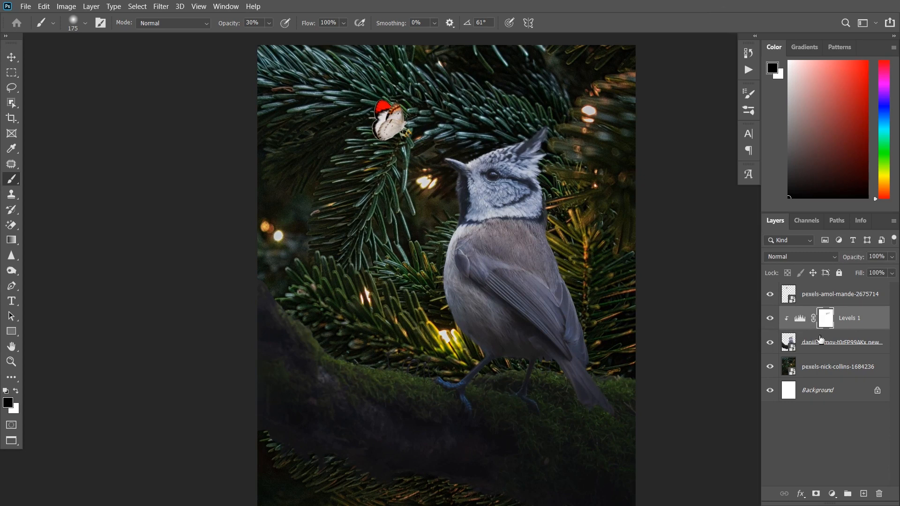
left_click(769, 319)
left_click(770, 319)
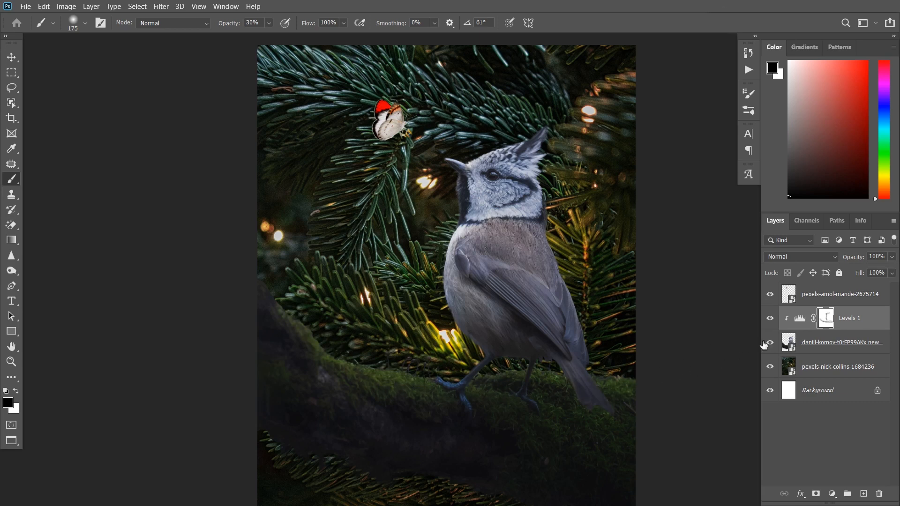
left_click(770, 320)
- Set the brush opacity to 100% and reduce the brush size to 50 px for finer masking
left_click(269, 23)
left_click_drag(275, 36, 312, 36)
left_click(274, 25)
key("Return")
key("Return")
key("bracketleft")
key("bracketleft")
key("bracketleft")
key("bracketleft")
scroll(509, 162, "up", 3)
scroll(539, 127, "down", 1)
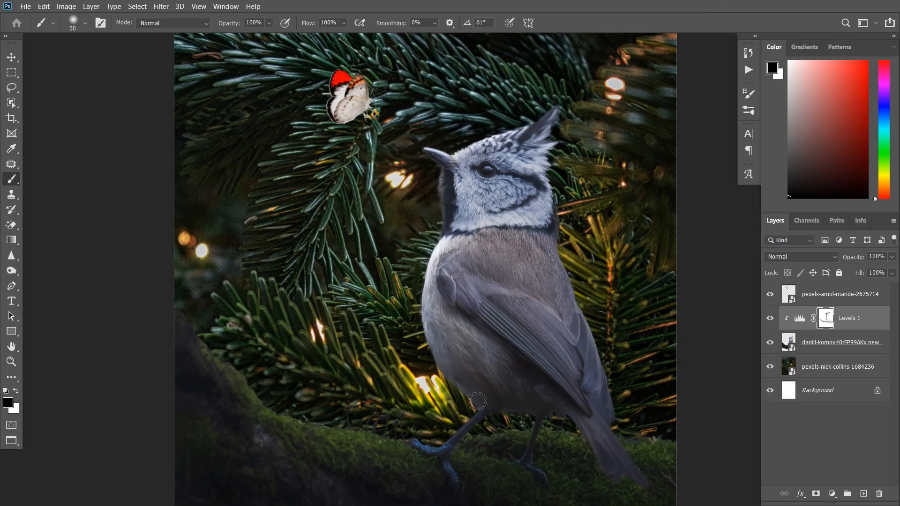
- Paint black on the Levels 1 mask over the bird's legs and feet with a 35 px brush
scroll(476, 408, "up", 2)
key("bracketleft")
key("bracketleft")
key("bracketleft")
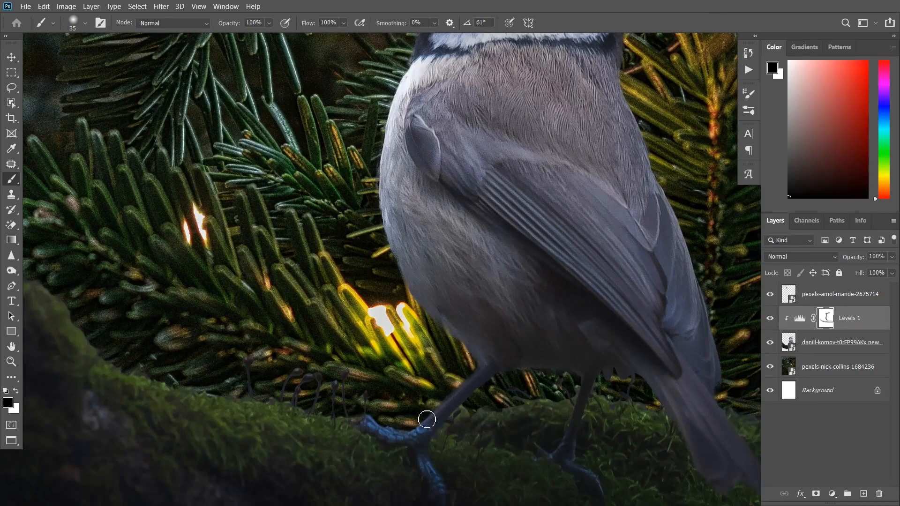
scroll(437, 404, "down", 2)
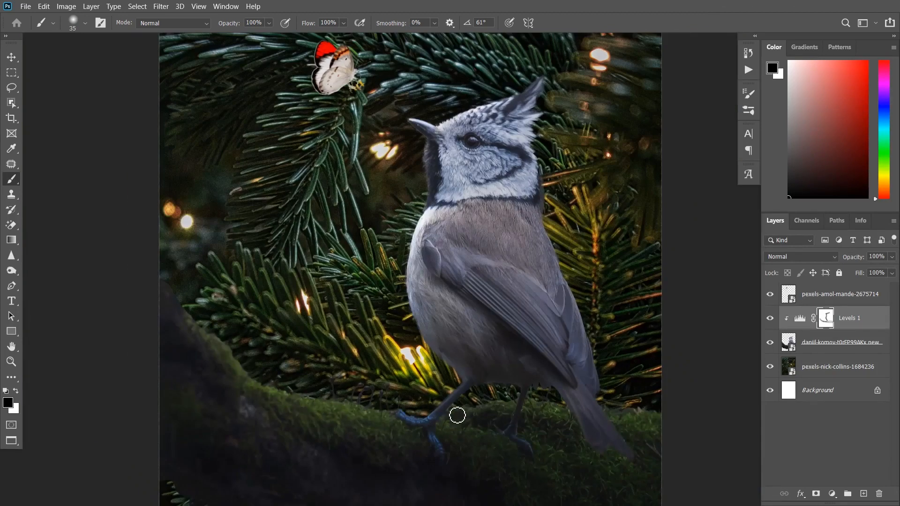
scroll(520, 408, "left", 2)
scroll(466, 410, "up", 2)
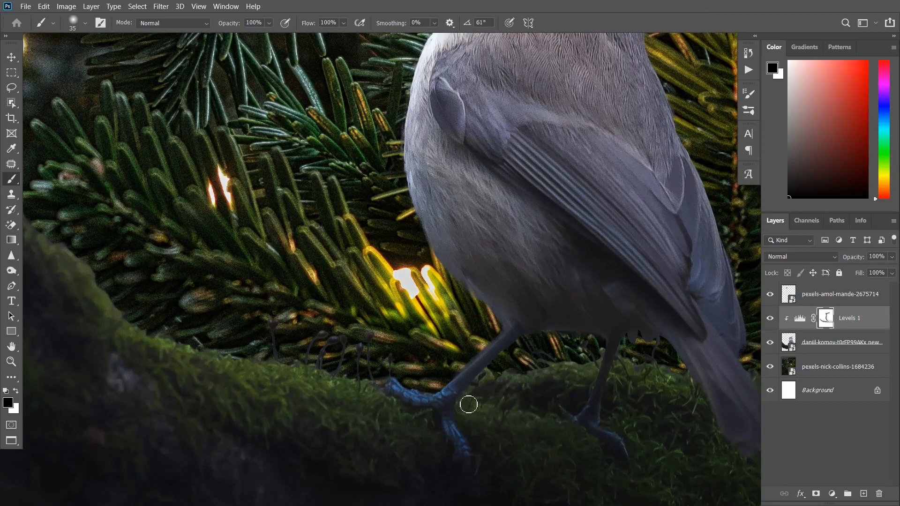
scroll(464, 412, "down", 2)
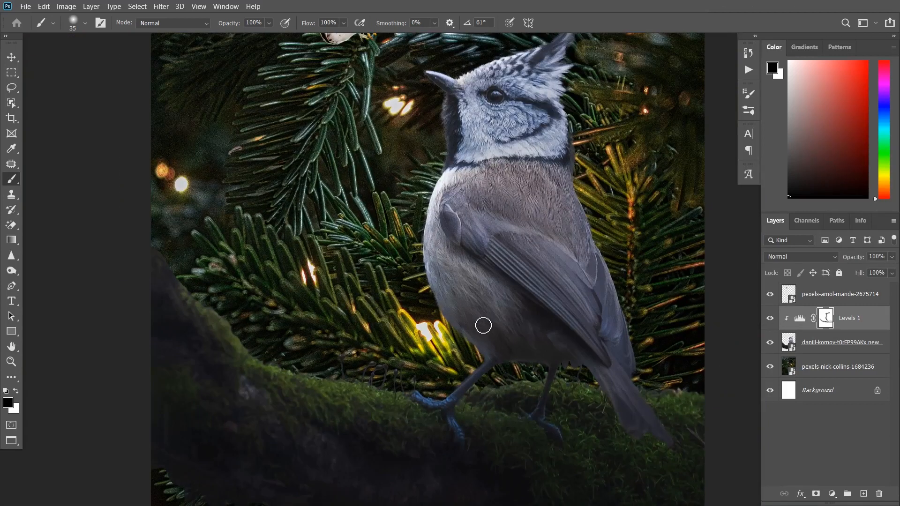
scroll(458, 317, "down", 3)
scroll(470, 303, "up", 1)
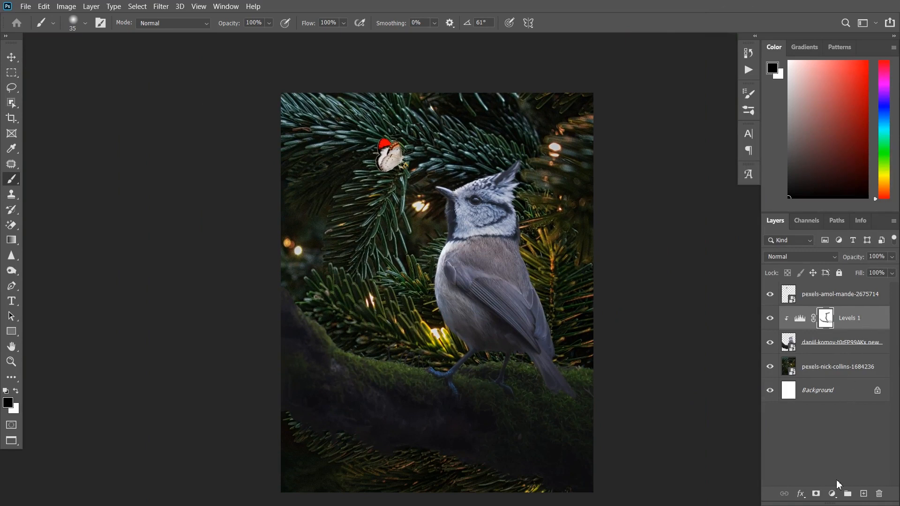
- Add a Curves adjustment above Levels 1 and slightly lower the midtones of its Green and Blue channels
left_click(832, 494)
left_click(818, 344)
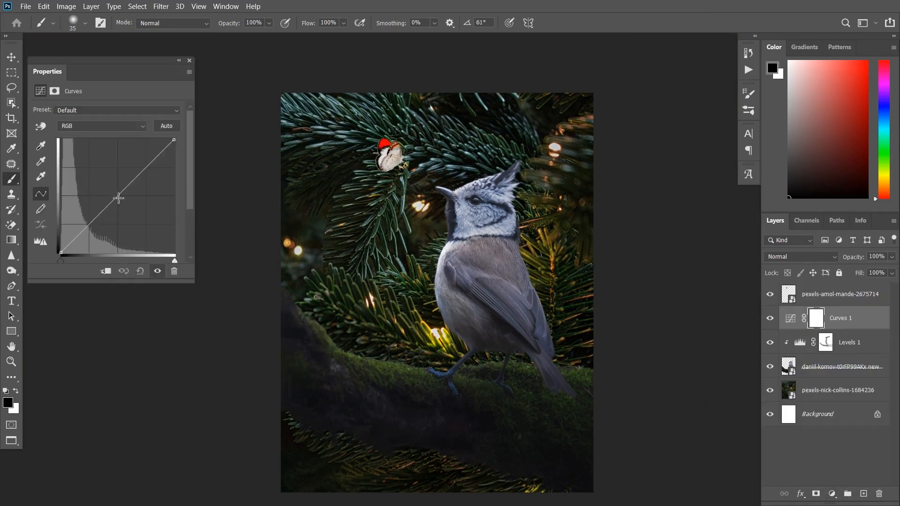
left_click(141, 127)
left_click(103, 157)
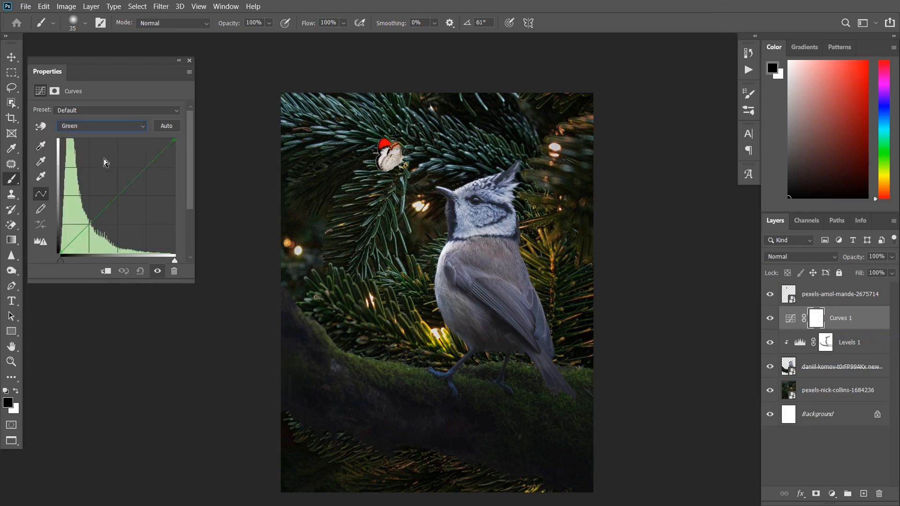
left_click_drag(119, 196, 123, 200)
left_click(125, 125)
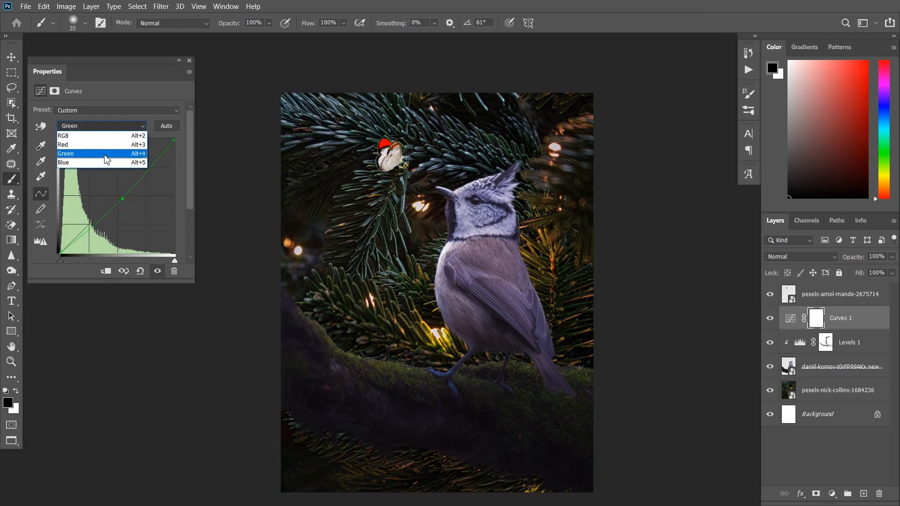
left_click(104, 164)
left_click_drag(121, 196, 125, 203)
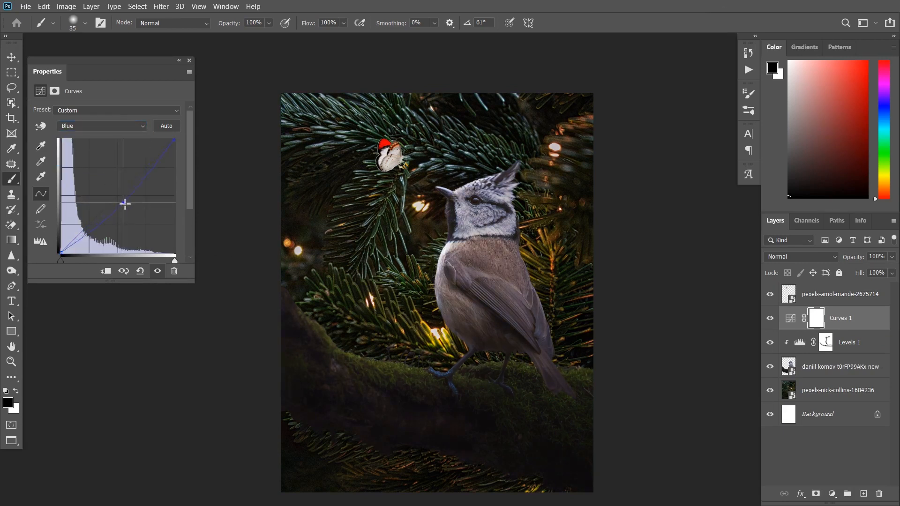
- Clip the Curves 1 adjustment to the bird layer, slightly raise its RGB midtones and compare the result with the original
left_click(106, 271)
left_click(157, 270)
left_click(158, 273)
left_click(117, 126)
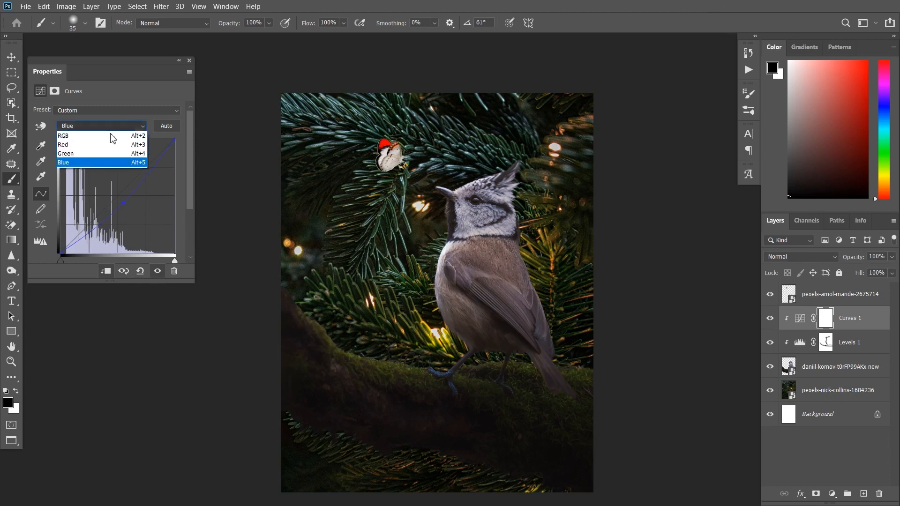
left_click(108, 126)
left_click_drag(119, 196, 116, 194)
left_click(157, 272)
left_click(157, 272)
left_click(157, 273)
left_click(157, 272)
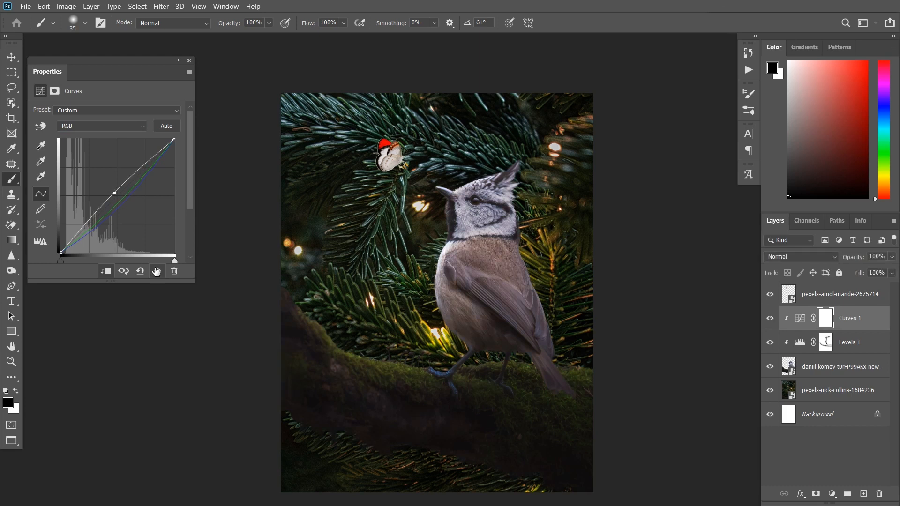
left_click(189, 60)
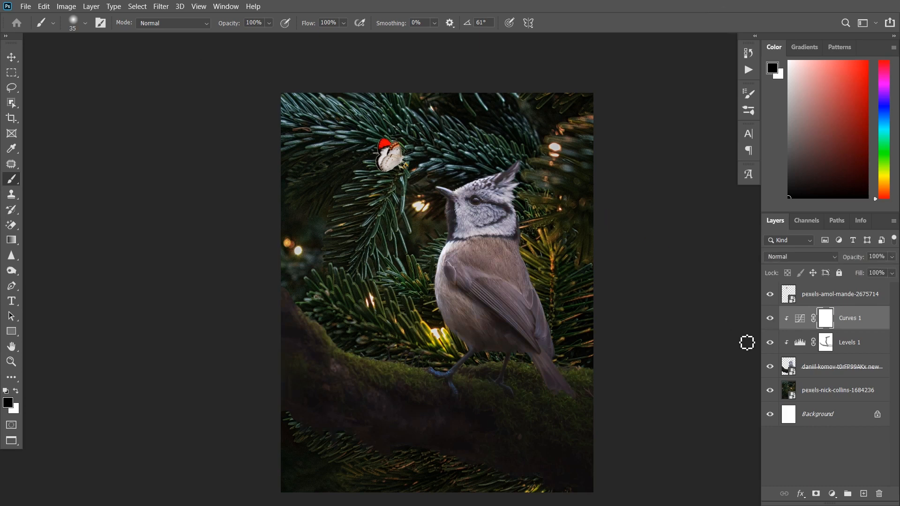
scroll(523, 311, "down", 1)
key("v")
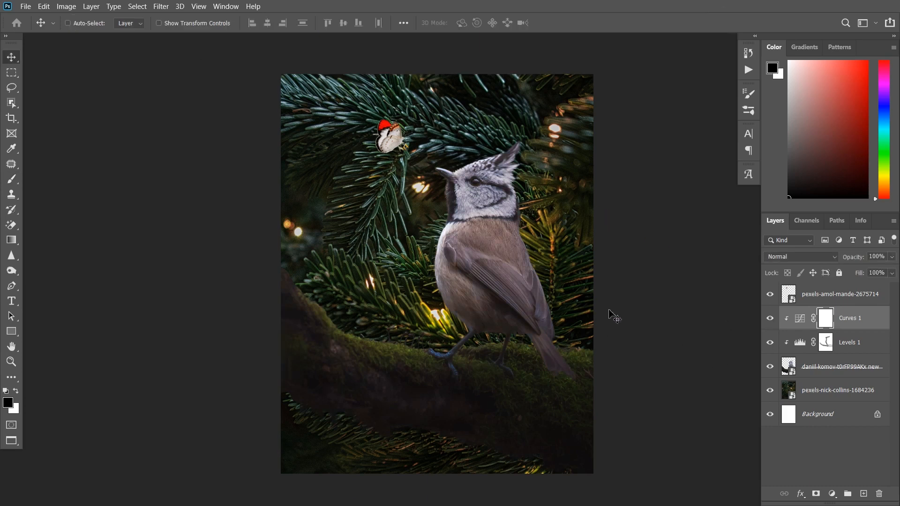
- Load the butterfly layer's outline as a selection and add a new empty layer above it
left_click(810, 300)
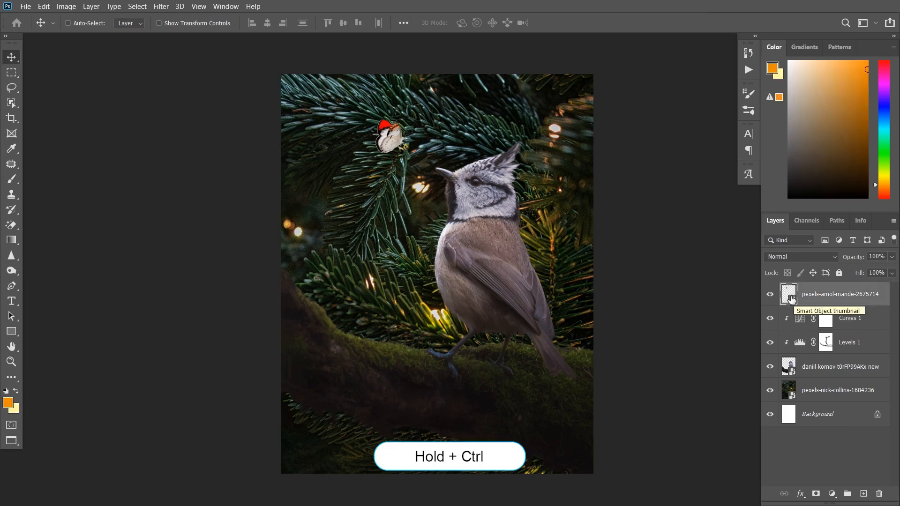
left_click(789, 298, "ctrl")
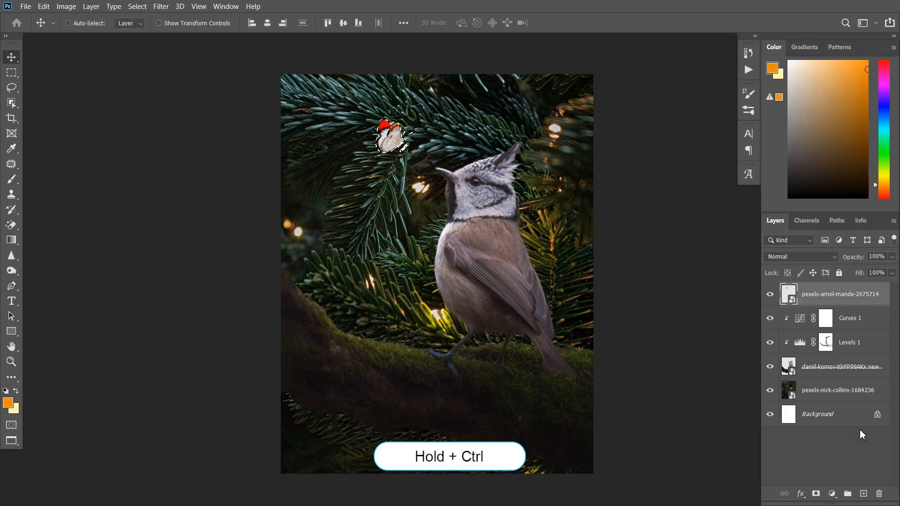
left_click(862, 494)
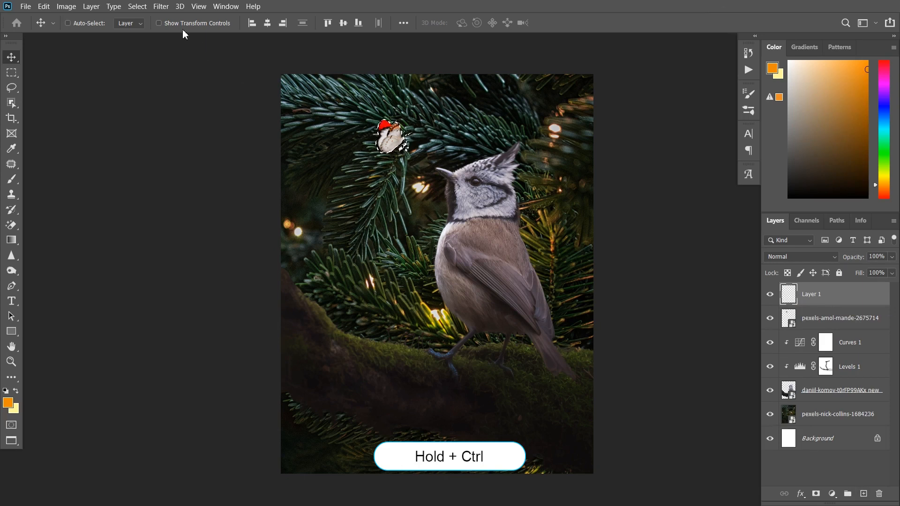
- Turn the butterfly selection into a 10-pixel border and feather it by 10 pixels
left_click(140, 8)
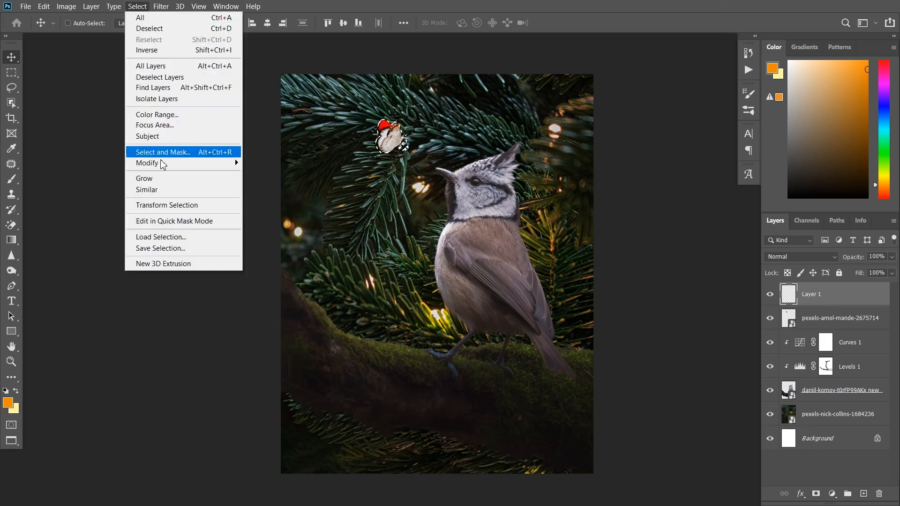
mouse_move(163, 166)
left_click(265, 162)
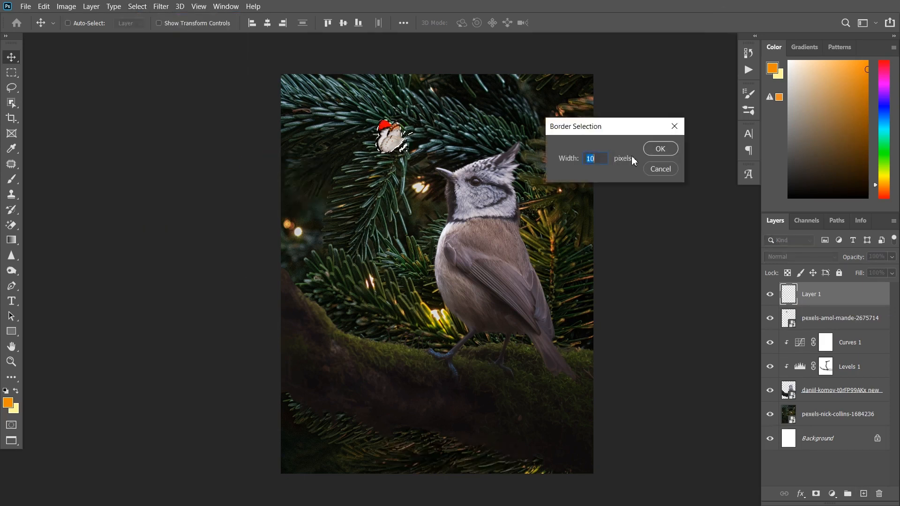
left_click(660, 149)
key("shift+F6")
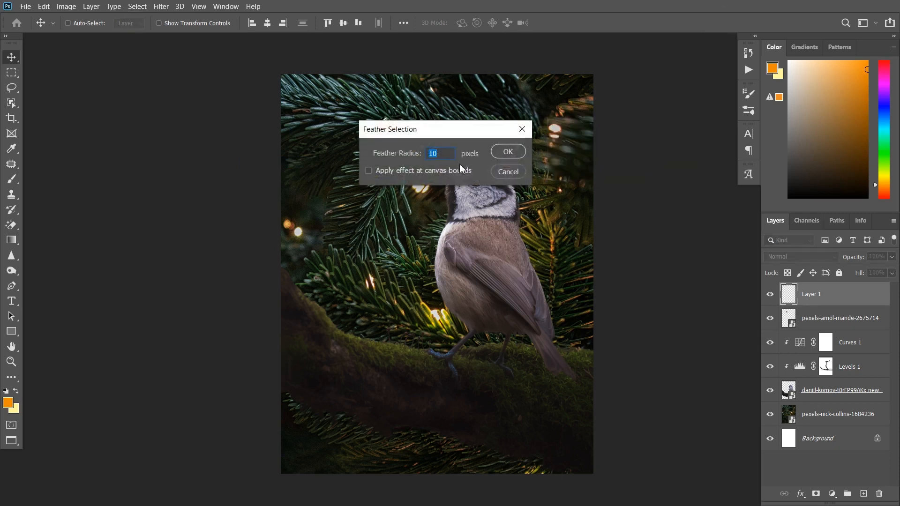
left_click_drag(446, 136, 570, 152)
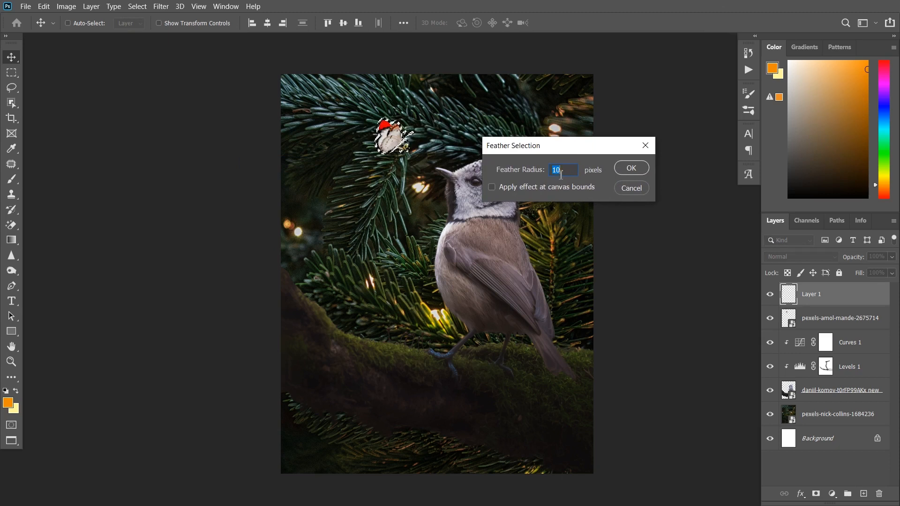
left_click(631, 168)
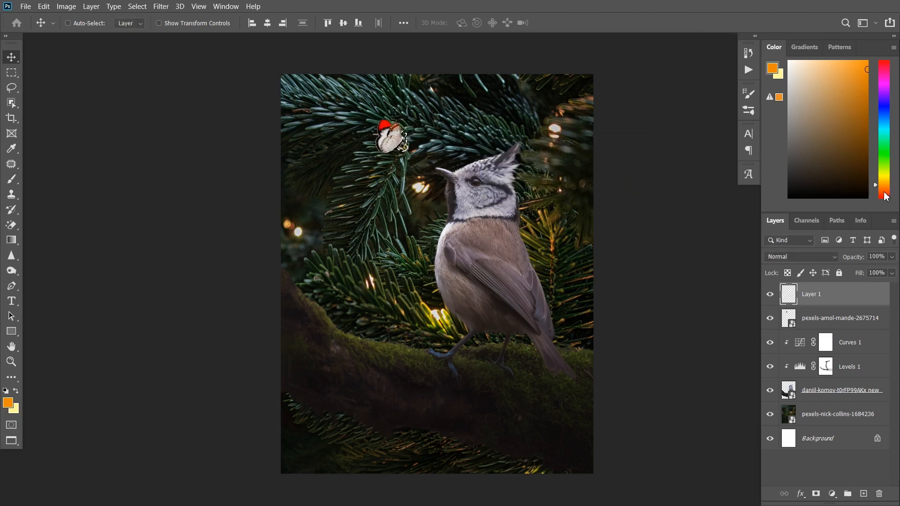
- Shift the foreground color to a redder orange and fill the feathered border with it on Layer 1
left_click_drag(876, 189, 877, 193)
key("ctrl+BackSpace")
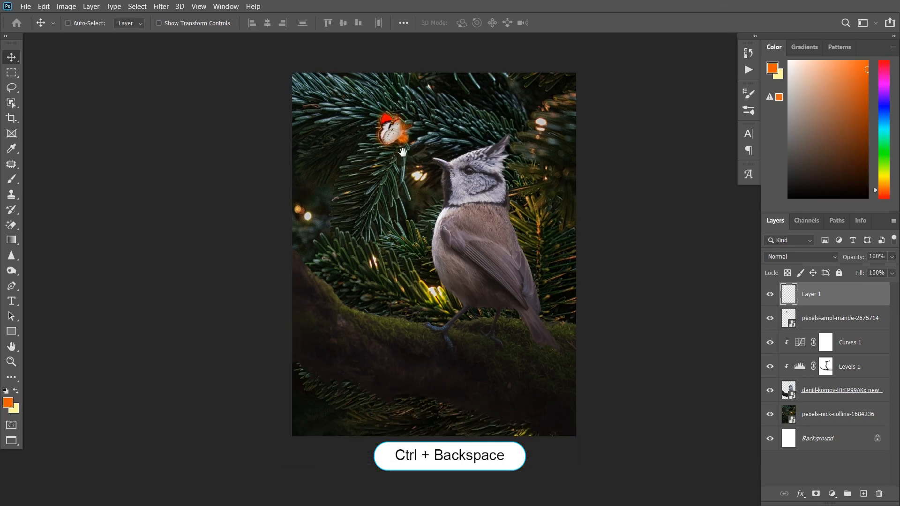
left_click_drag(403, 151, 336, 163)
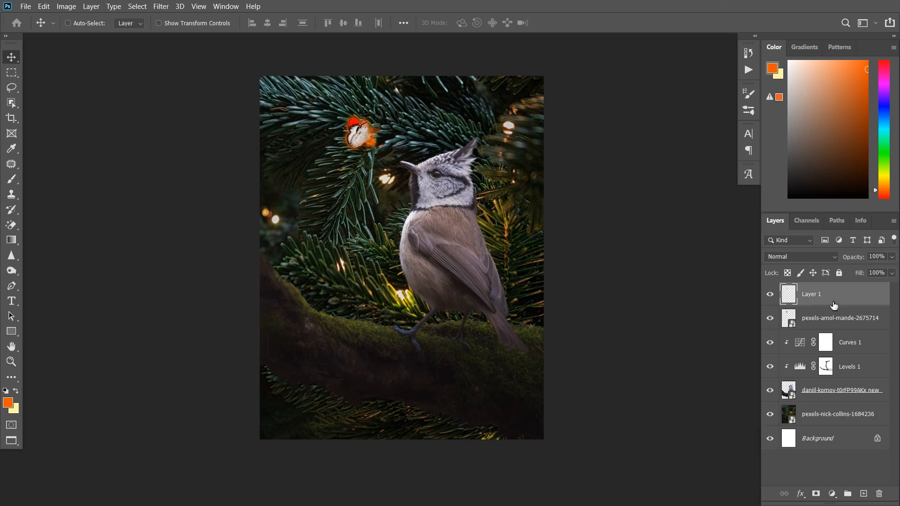
- Place the fire image 1601 (10) as an embedded object, scaled to about 39.7% and positioned over the upper part of the butterfly
left_click(25, 7)
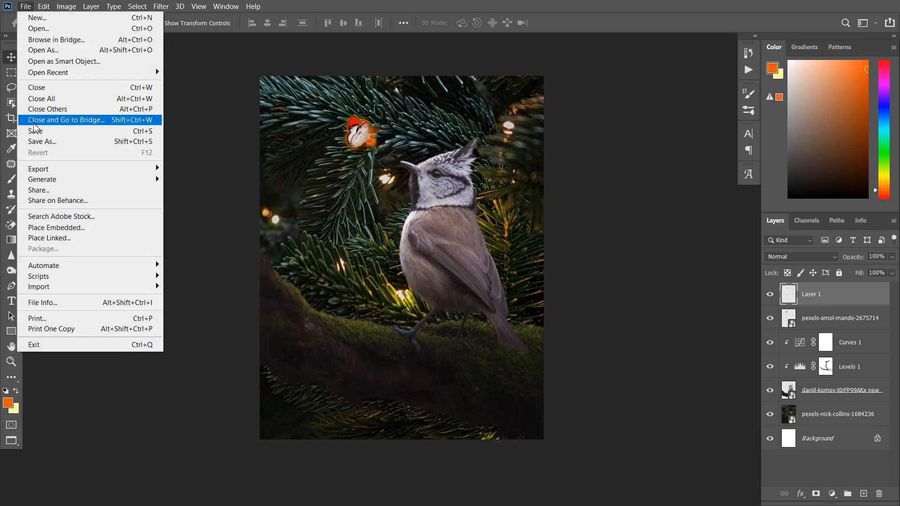
left_click(47, 227)
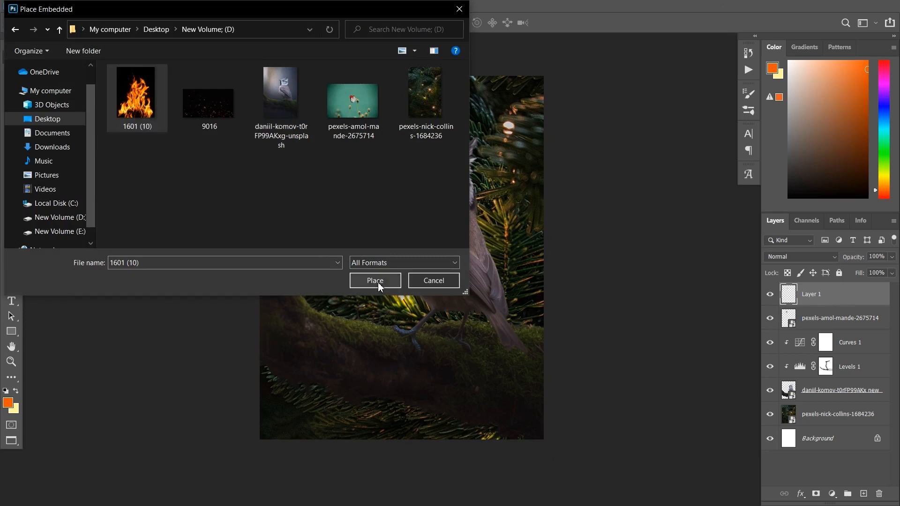
left_click(375, 281)
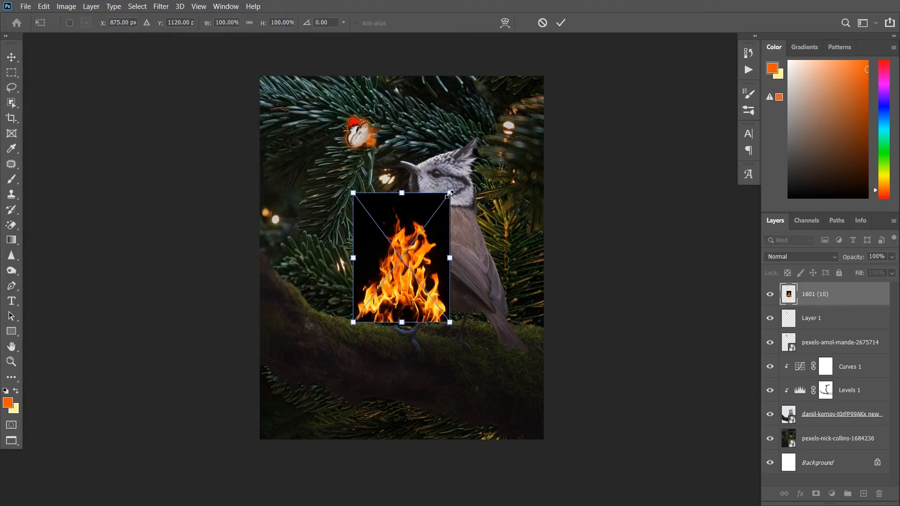
left_click_drag(449, 192, 409, 245)
left_click_drag(394, 307, 376, 177)
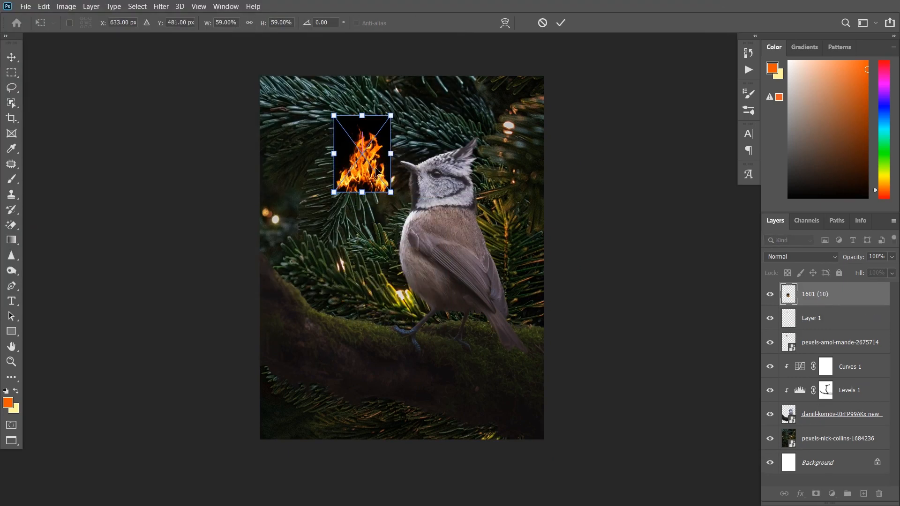
left_click_drag(392, 116, 371, 138)
scroll(370, 135, "up", 1)
left_click_drag(355, 193, 365, 108)
- Set the fire layer's blend mode to Screen and rotate the flames about -8.5° to follow the butterfly
left_click(794, 256)
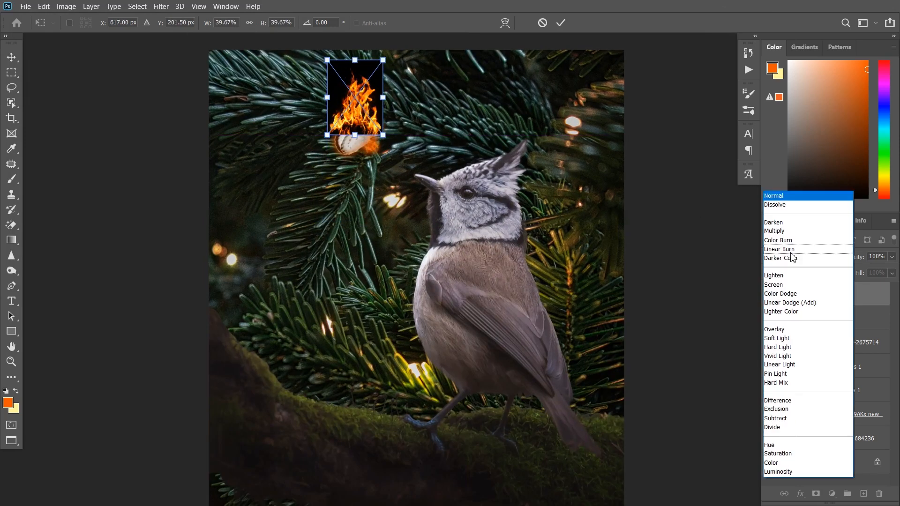
left_click(782, 287)
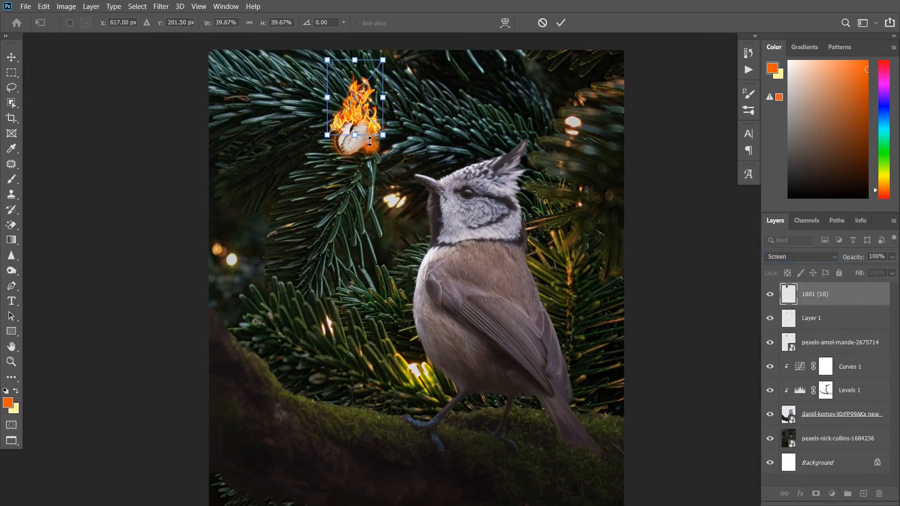
left_click_drag(386, 144, 409, 155)
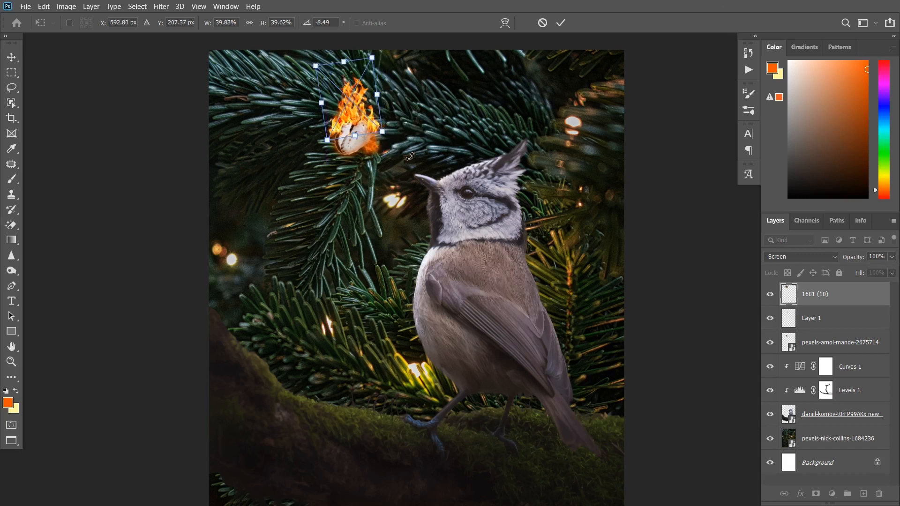
key("Return")
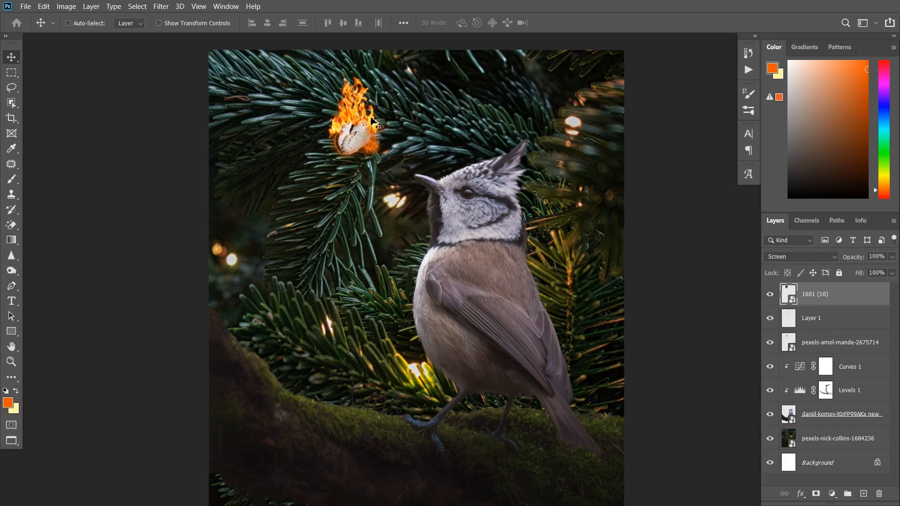
- Lower the fire slightly onto the butterfly and enlarge it to about 42.6%
left_click_drag(375, 123, 374, 128)
key("ctrl+t")
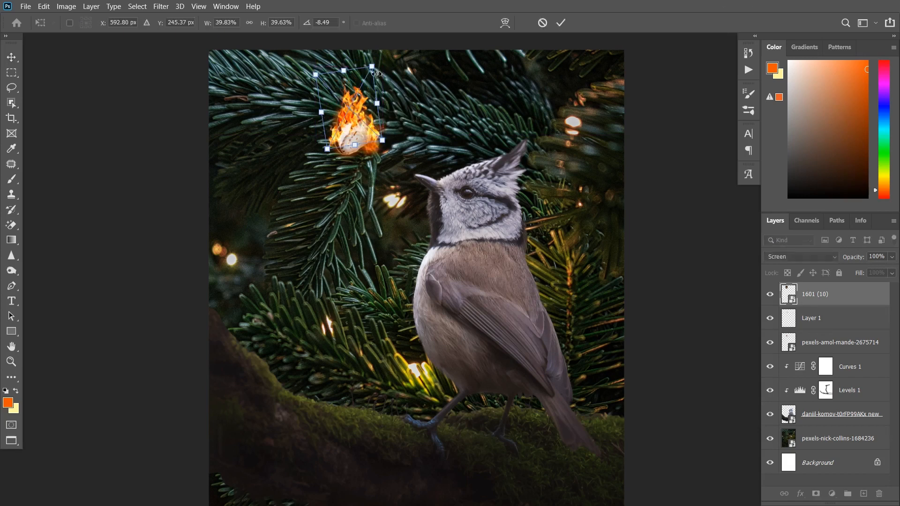
left_click_drag(375, 67, 394, 209)
left_click_drag(363, 86, 365, 80)
left_click_drag(346, 137, 345, 137)
key("Return")
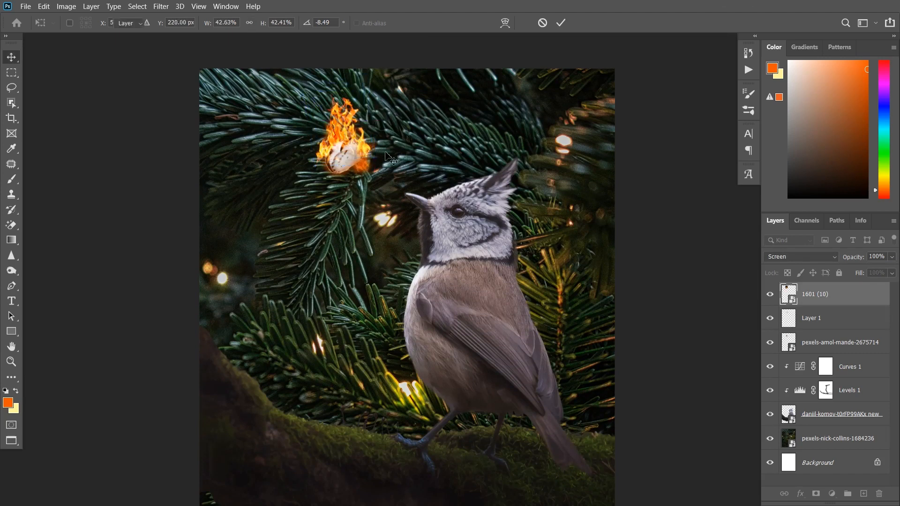
- Add a mask to the fire layer and paint black with a 35 px brush at 100% opacity over the flames beside the butterfly
left_click(816, 494)
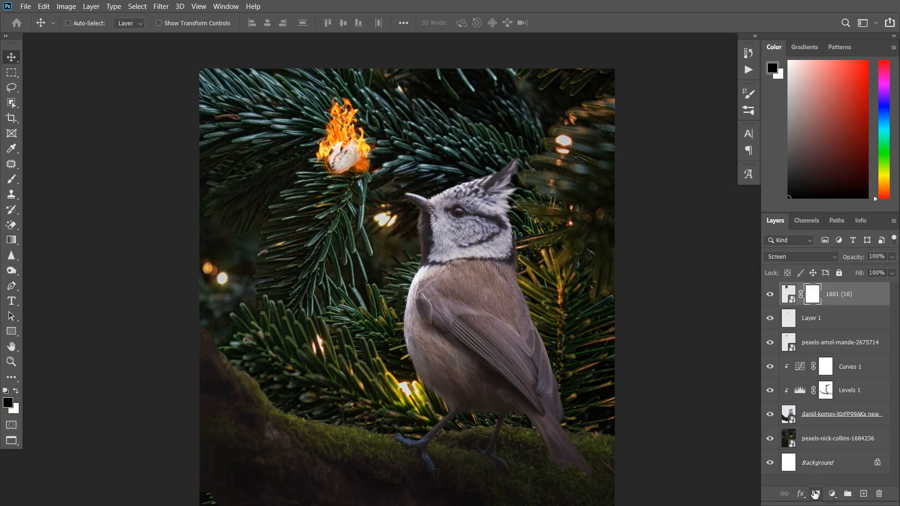
scroll(288, 243, "up", 1)
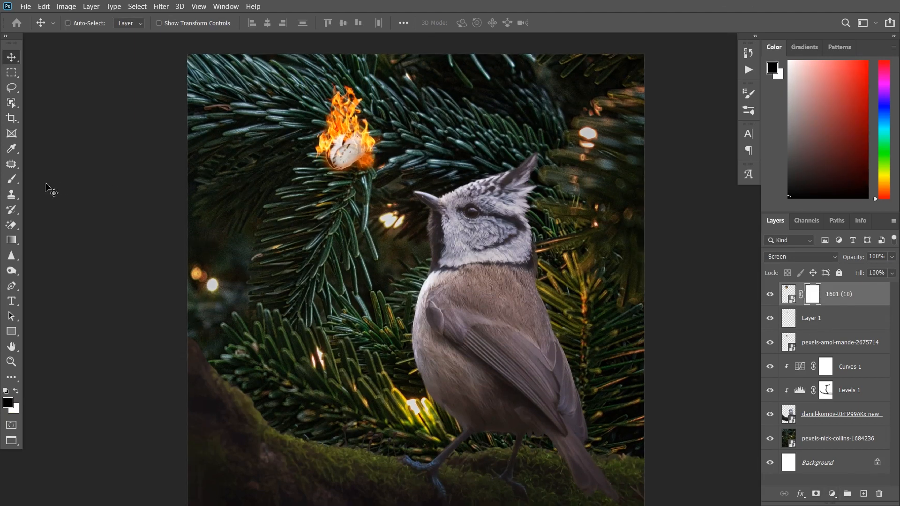
left_click(11, 179)
scroll(368, 131, "up", 2)
scroll(371, 134, "up", 1)
left_click(269, 23)
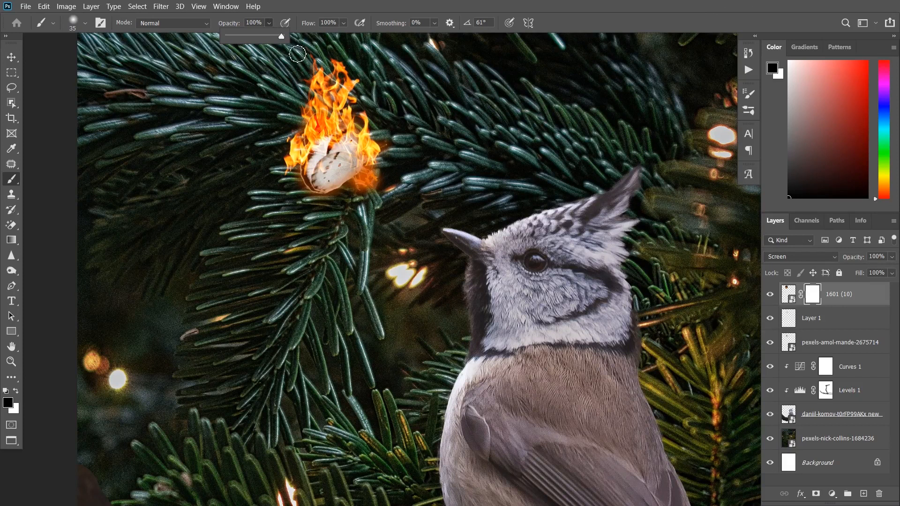
left_click(270, 27)
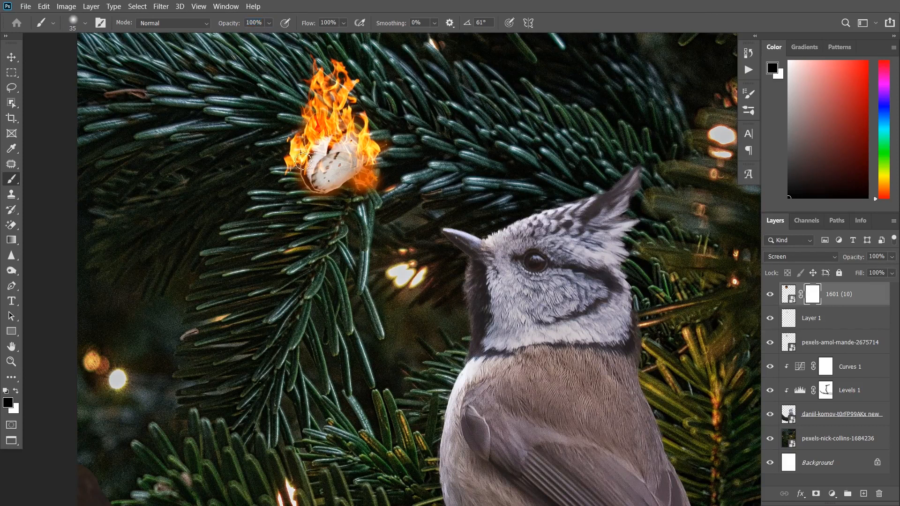
left_click_drag(293, 169, 293, 149)
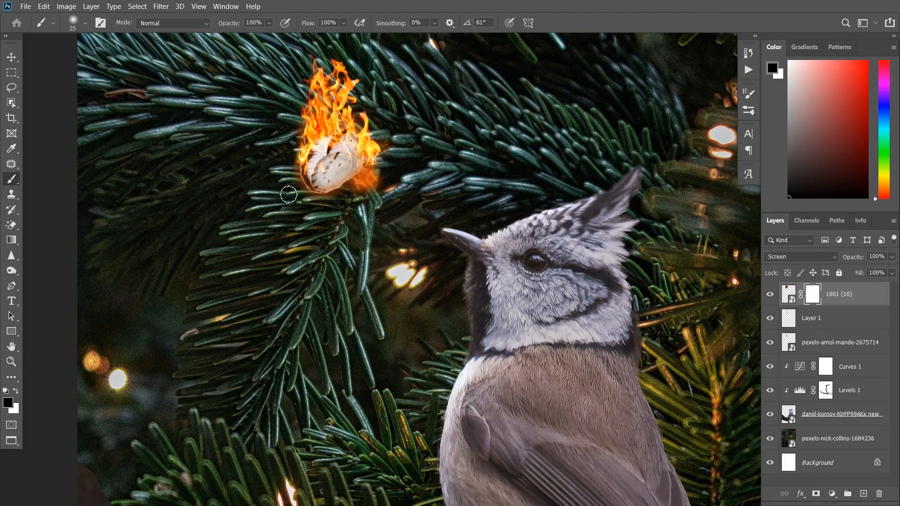
mouse_move(382, 158)
left_mouse_down()
mouse_move(378, 136)
mouse_move(375, 164)
mouse_move(375, 147)
left_mouse_up()
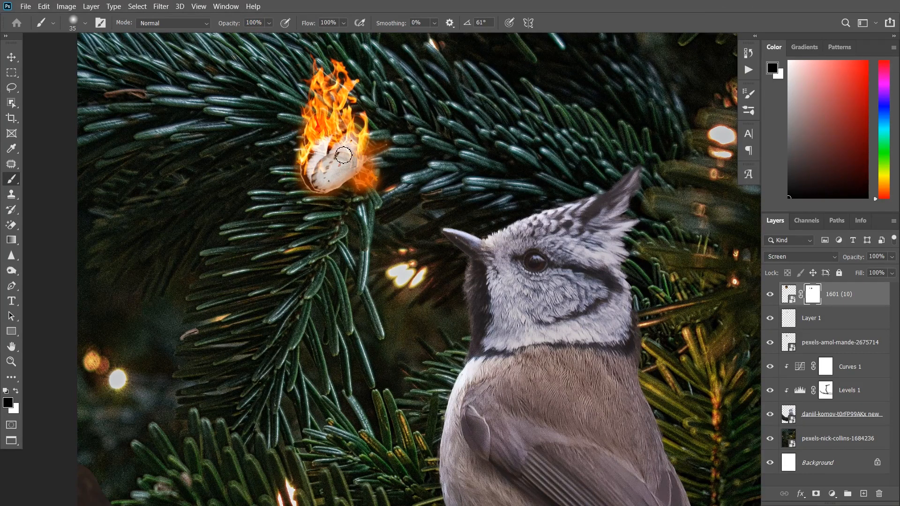
- Partly mask the flames over the butterfly's wings with a 30 px black brush at 30% opacity
key("bracketleft")
mouse_move(337, 150)
left_mouse_down()
mouse_move(325, 134)
mouse_move(335, 133)
left_mouse_up()
key("ctrl+z")
left_click(271, 24)
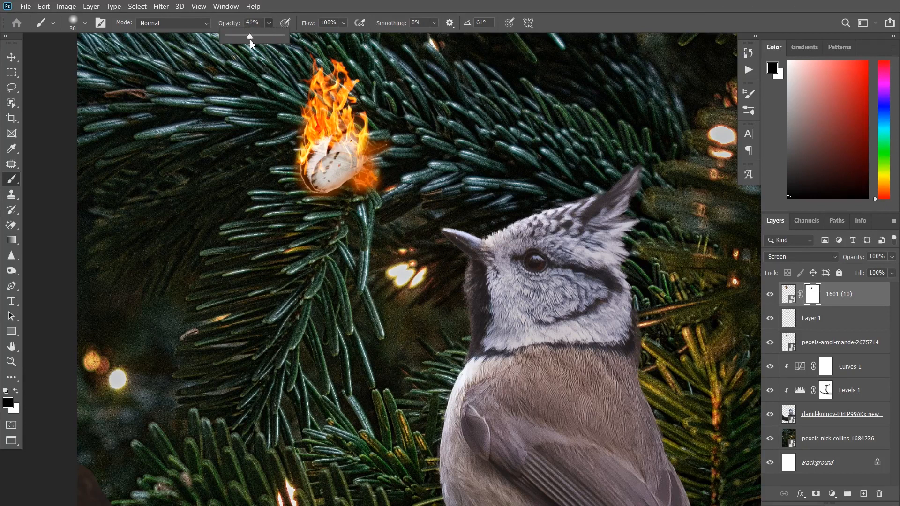
left_click_drag(245, 41, 243, 42)
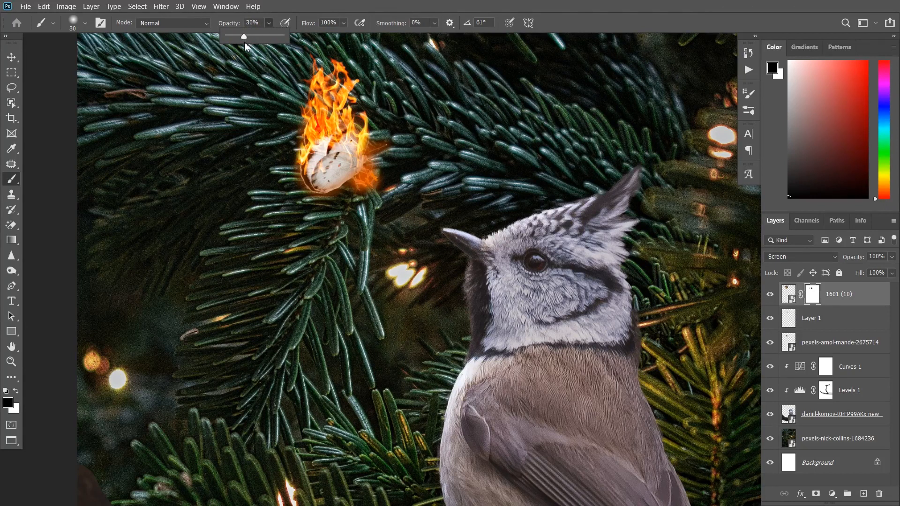
left_click(269, 24)
mouse_move(337, 115)
left_mouse_down()
mouse_move(316, 154)
mouse_move(335, 127)
mouse_move(352, 170)
left_mouse_up()
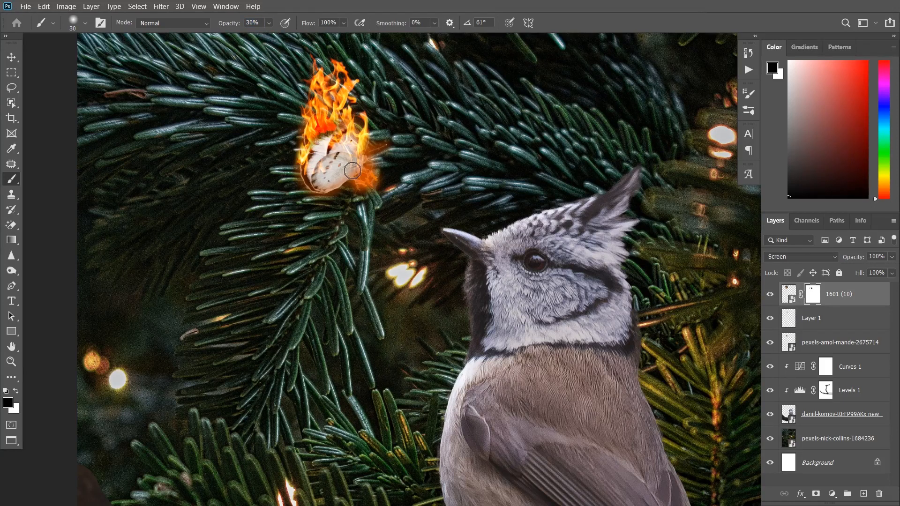
key("v")
scroll(339, 159, "down", 3)
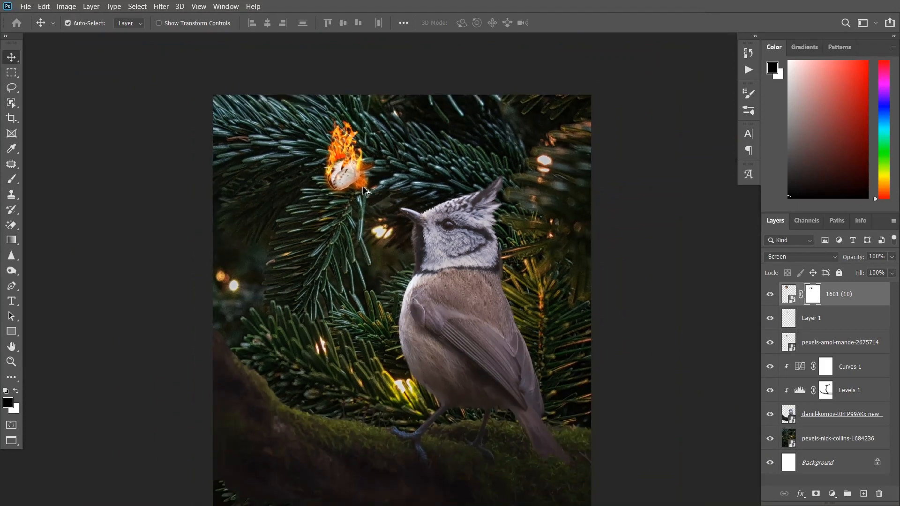
scroll(350, 166, "up", 2)
key("b")
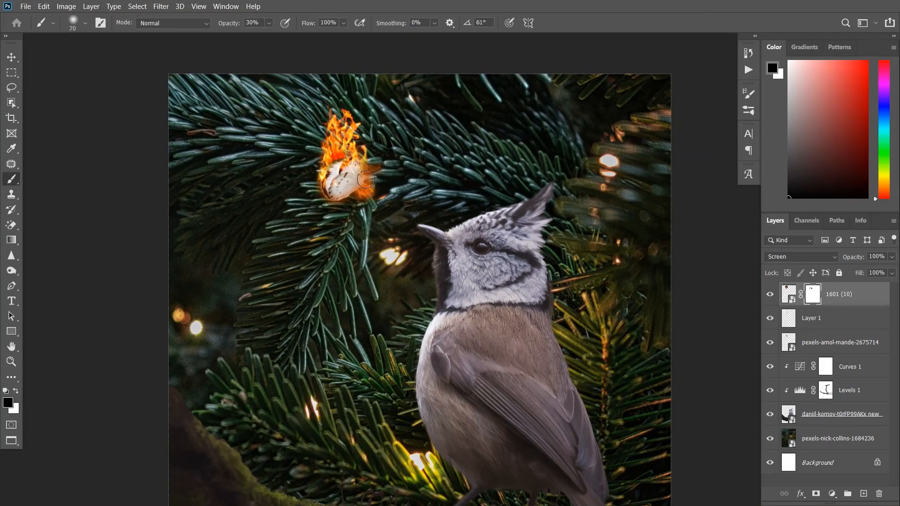
- Move the orange glow Layer 1 beneath the butterfly layer
left_click_drag(841, 299, 815, 351)
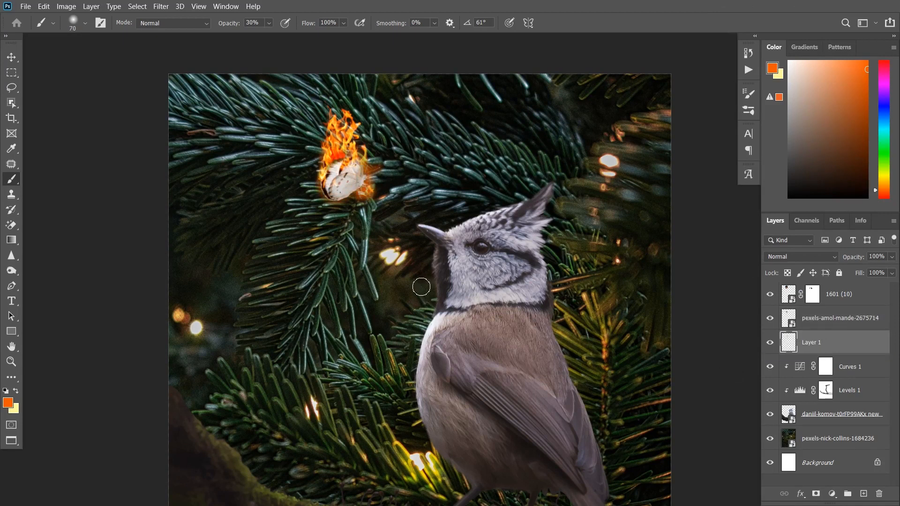
key("v")
scroll(401, 247, "down", 3)
scroll(399, 245, "down", 2)
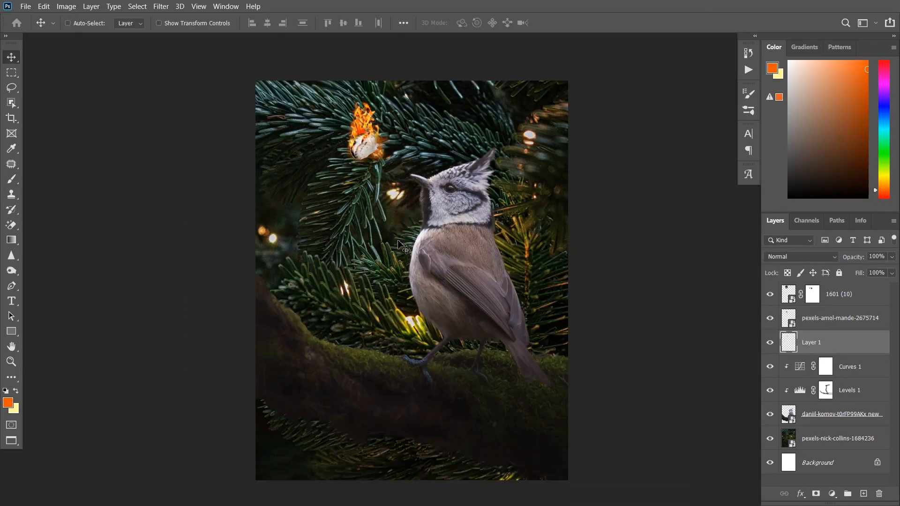
- Add a new empty layer directly above Curves 1 and set the foreground color to yellow-orange
scroll(398, 241, "down", 2)
scroll(400, 244, "up", 1)
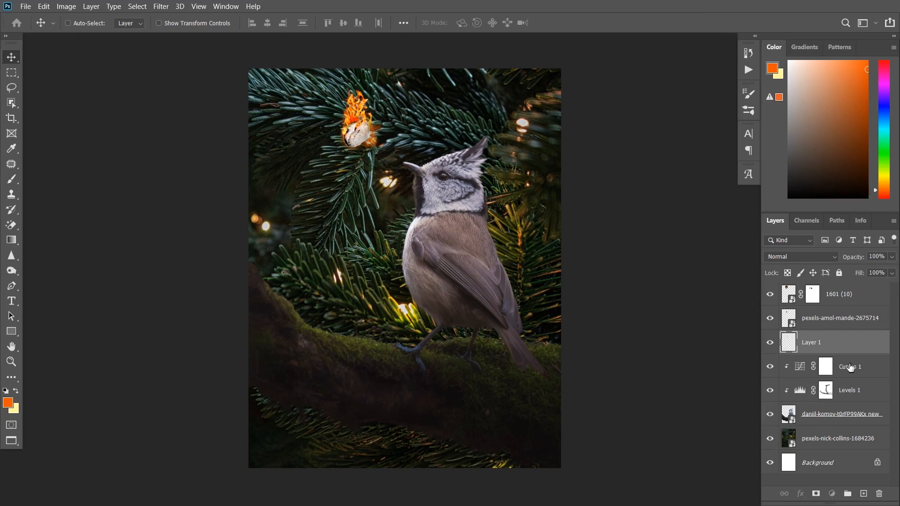
left_click(849, 367)
left_click(863, 494)
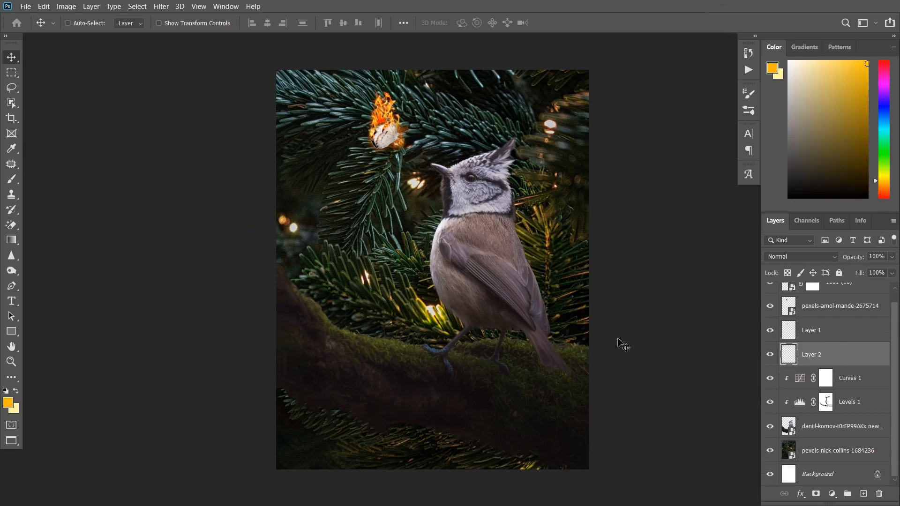
- Fill Layer 2 with the yellow-orange foreground color inside the bird-and-branch layer's outline, and deselect
key("ctrl+BackSpace")
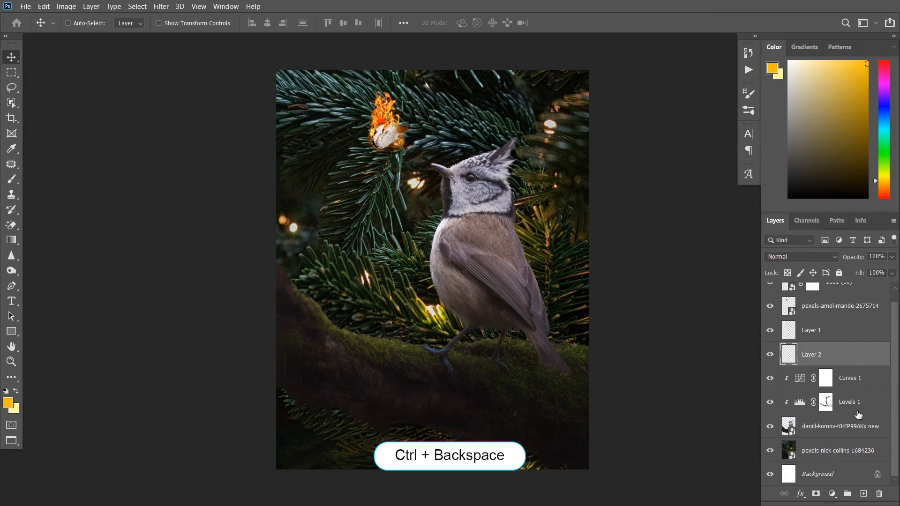
left_click(788, 428, "ctrl")
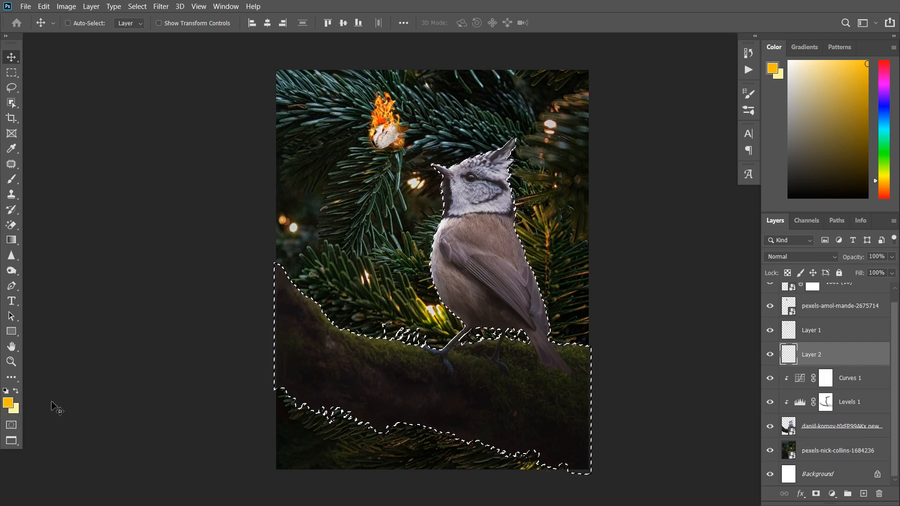
key("alt+BackSpace")
key("ctrl+d")
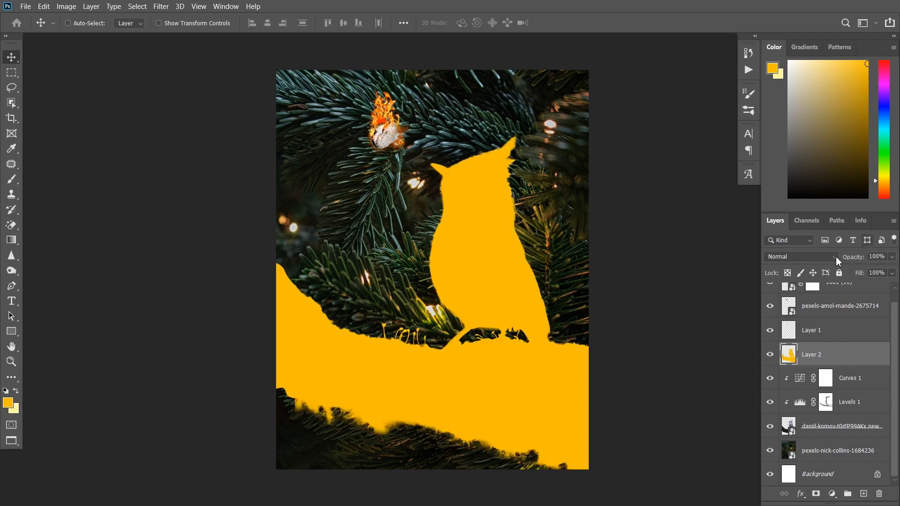
- Set Layer 2's blend mode to Color and hide it with a black layer mask
left_click(799, 256)
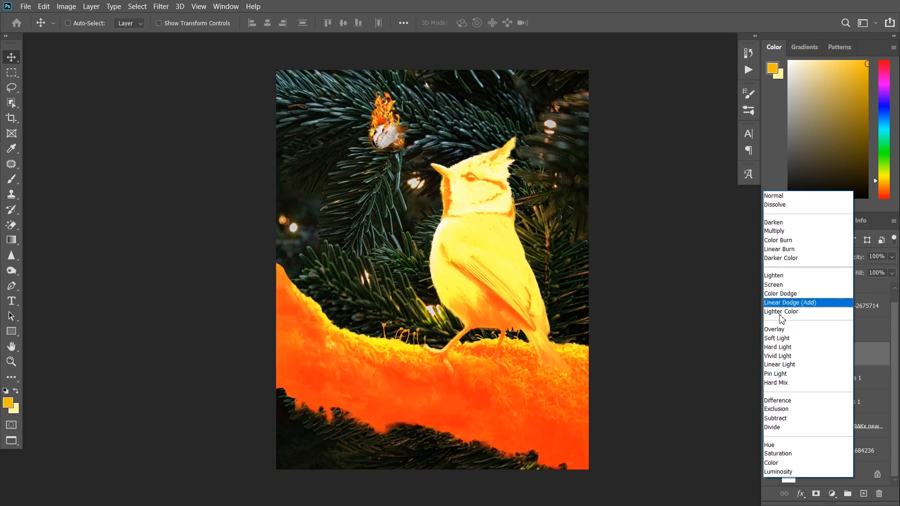
left_click(772, 463)
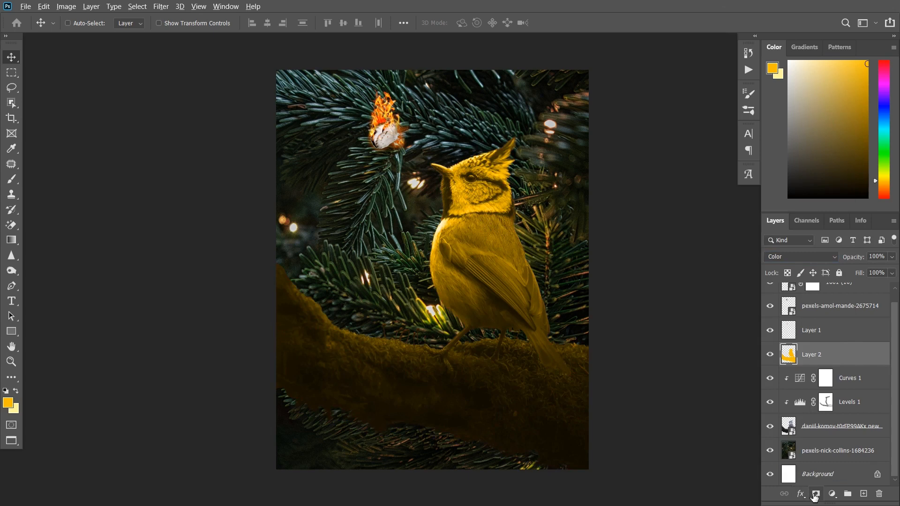
left_click(815, 494, "alt")
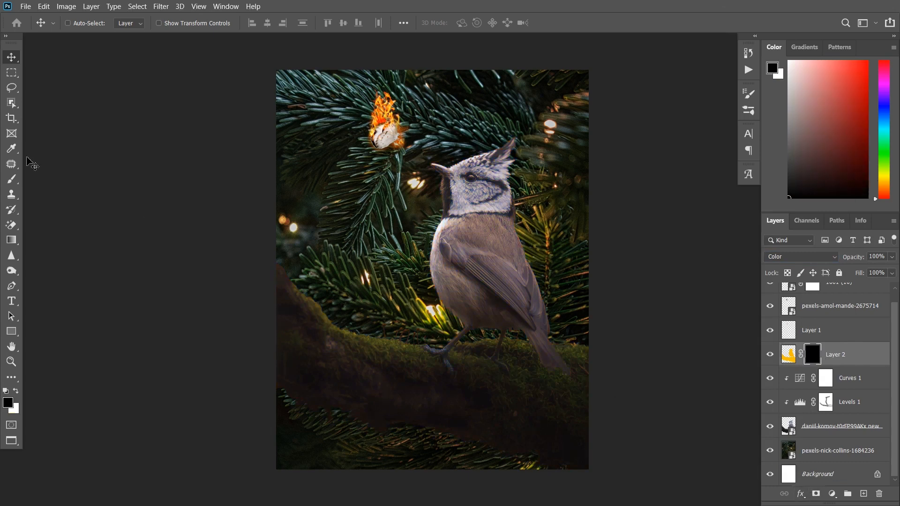
- Paint white on Layer 2's mask with a 125 px brush at 30% opacity over the crest, chest edge and mossy branch top
left_click(11, 178)
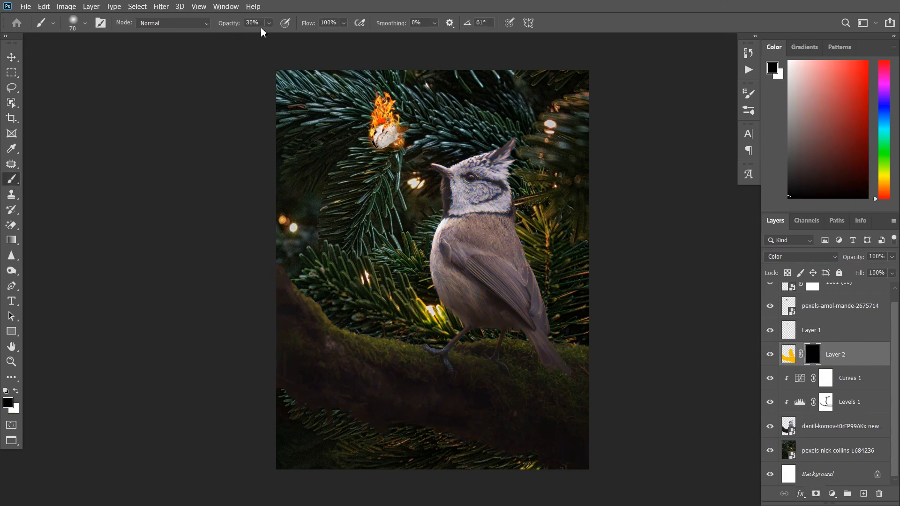
scroll(492, 193, "up", 2)
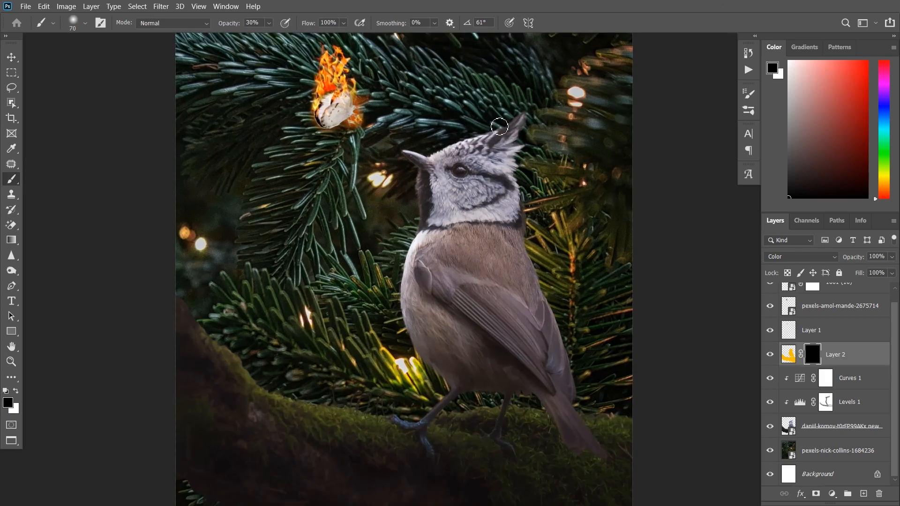
scroll(500, 127, "up", 1)
key("2")
key("bracketright")
key("bracketright")
key("bracketright")
key("x")
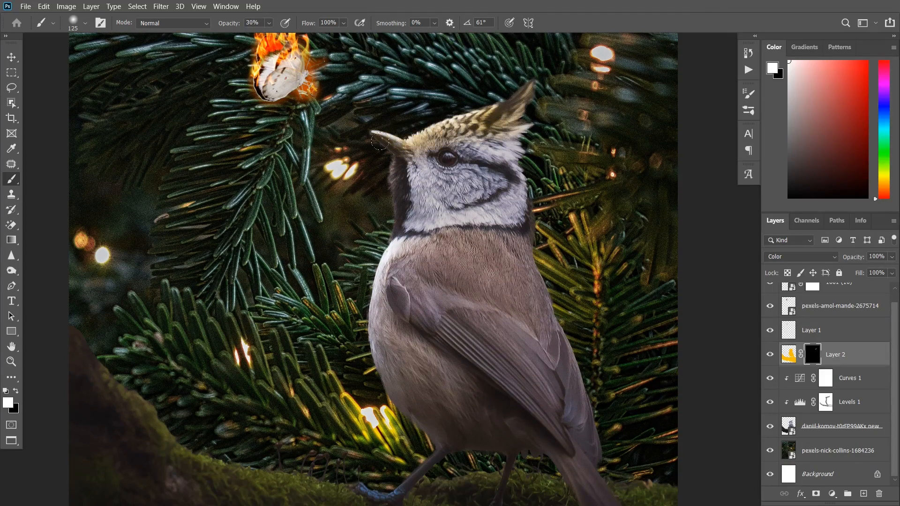
scroll(87, 203, "down", 5)
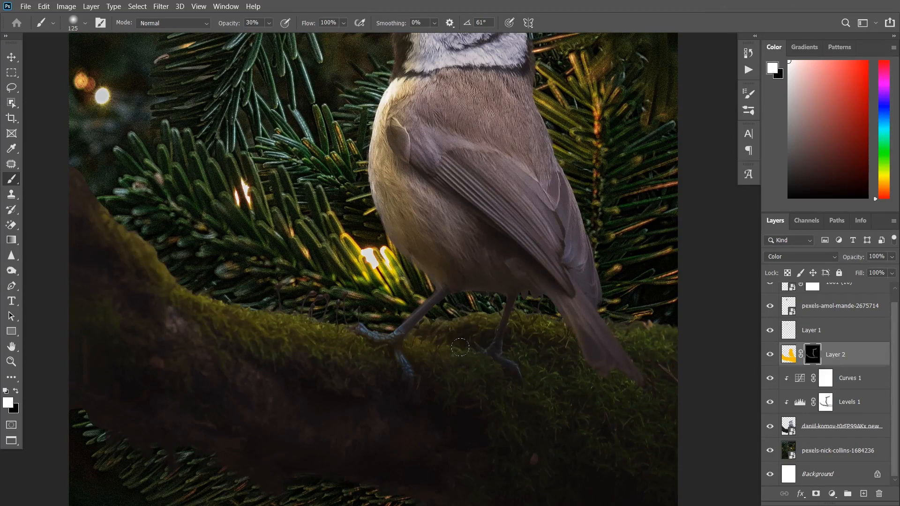
- Strengthen the yellow rim on the bird's crest, beak and throat with a 45 px white brush at 100% opacity on the mask
key("0")
scroll(375, 141, "up", 5)
scroll(375, 140, "up", 2)
key("bracketleft")
key("bracketleft")
key("bracketleft")
key("bracketleft")
key("bracketleft")
key("bracketleft")
key("bracketleft")
scroll(372, 152, "down", 5)
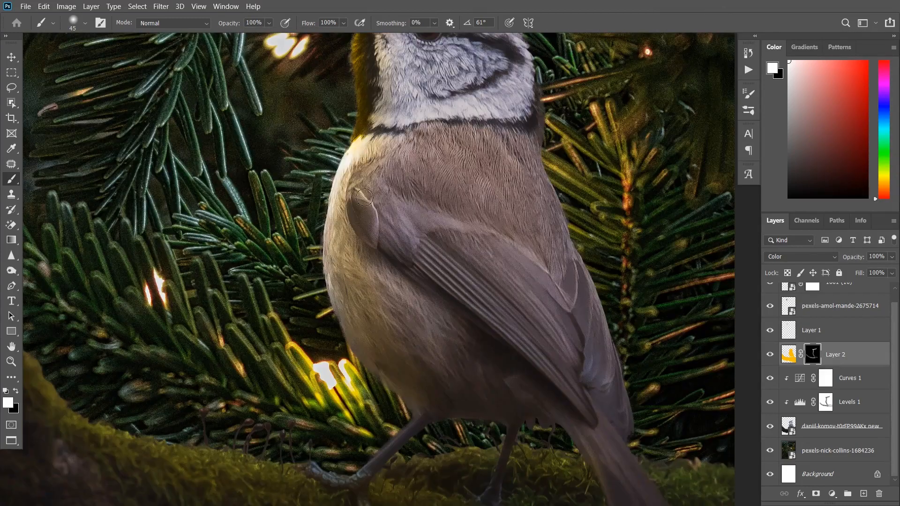
- Extend the yellow glow along the bird's chest edge and down its leg, using a 30 px brush at 40% opacity
scroll(398, 393, "down", 4)
scroll(416, 308, "up", 1)
key("2")
key("bracketleft")
scroll(417, 380, "down", 2)
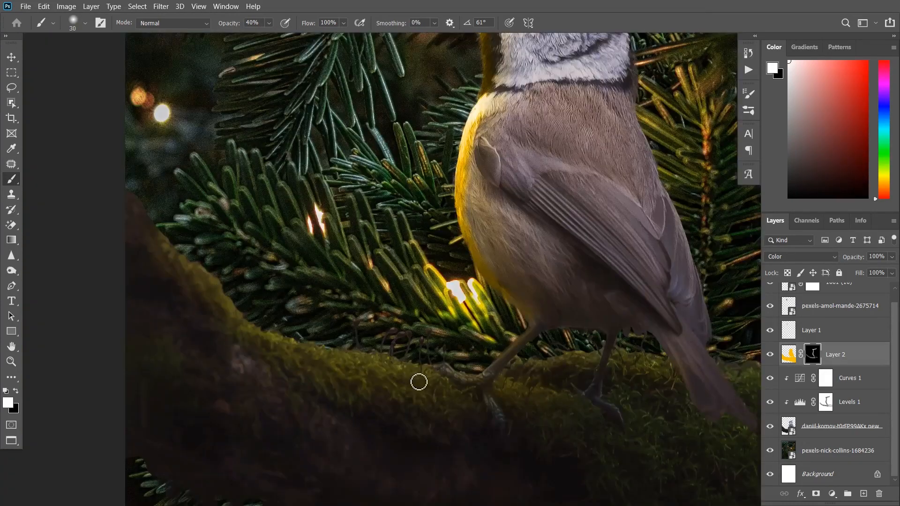
- Reinforce the glow along the branch's mossy upper edge with a 40 px brush at 100% and a 50 px brush at 50% opacity
key("0")
key("bracketleft")
scroll(189, 256, "up", 4)
scroll(325, 275, "down", 2)
scroll(396, 337, "up", 1)
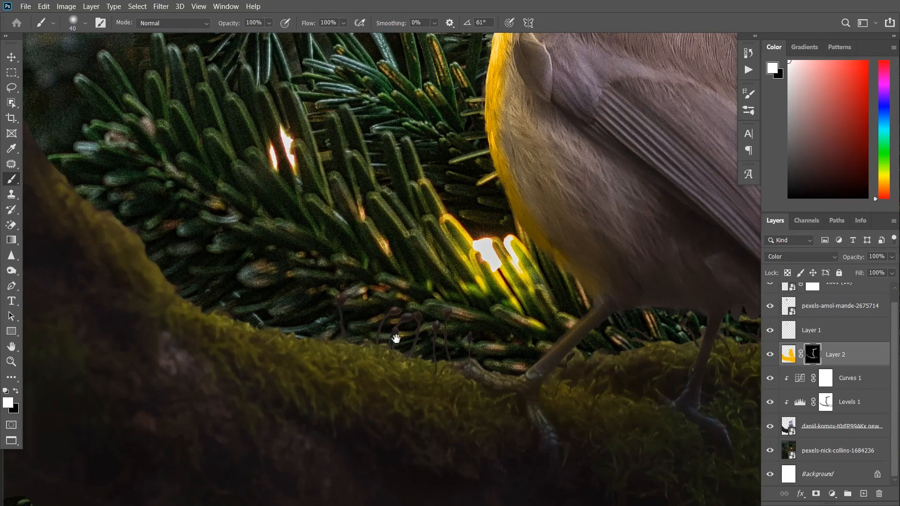
key("5")
key("bracketright")
scroll(524, 361, "down", 3)
key("bracketright")
key("bracketright")
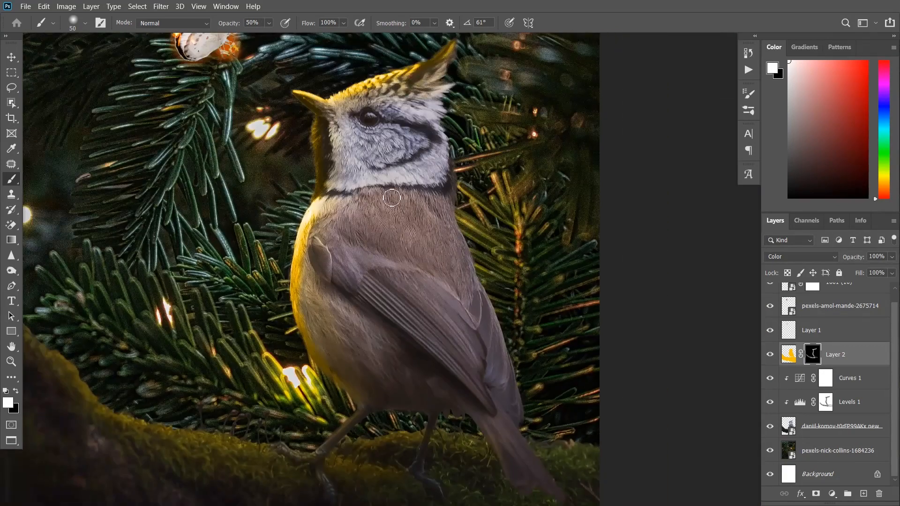
- Tint the bird's face and the pale collar below it softly with white on Layer 2's mask at 20% to 30% opacity
scroll(316, 317, "down", 2)
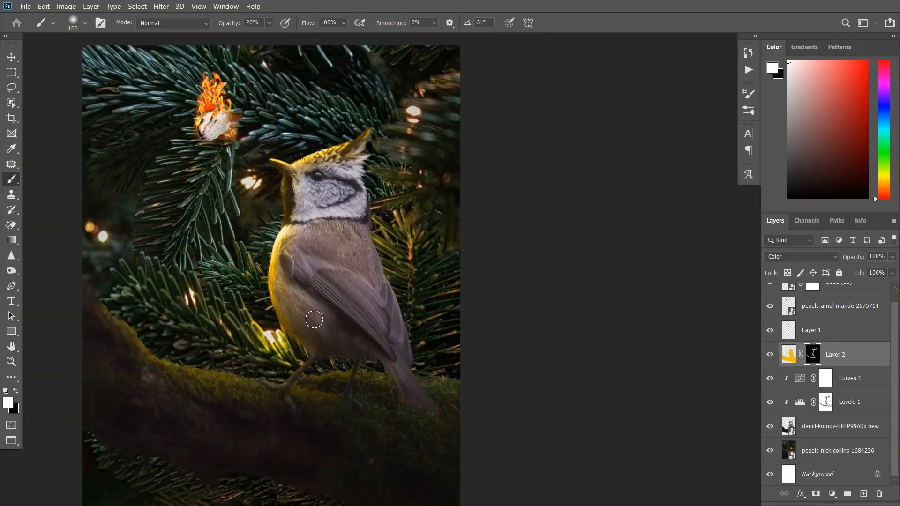
scroll(315, 317, "up", 4)
key("bracketright")
key("bracketright")
key("bracketright")
key("bracketright")
key("bracketright")
left_click_drag(268, 229, 300, 227)
key("bracketleft")
key("3")
scroll(351, 211, "down", 4)
key("2")
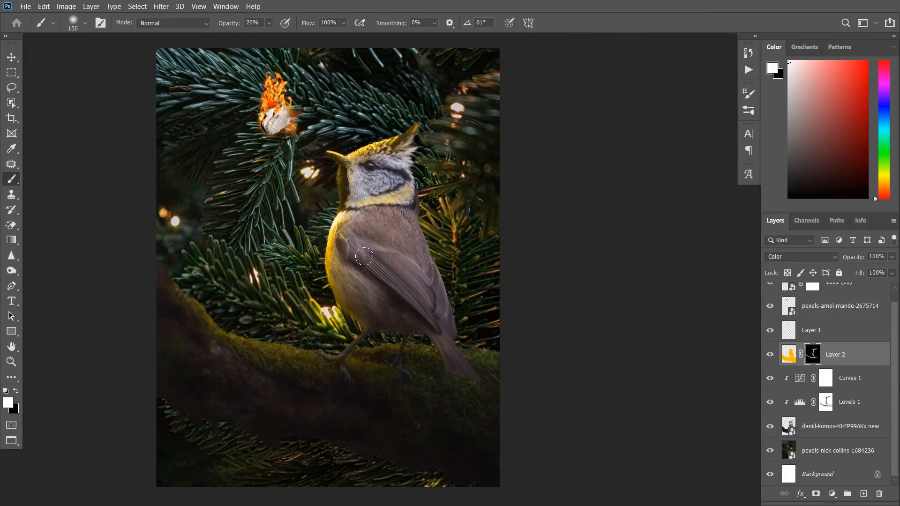
- Spread a soft yellow tint over the bird's head and body with a 1000 px white brush at 20% opacity on the mask
key("bracketright")
key("bracketright")
key("bracketright")
key("bracketright")
key("bracketright")
key("bracketright")
key("bracketright")
key("bracketright")
key("bracketright")
key("bracketright")
key("bracketright")
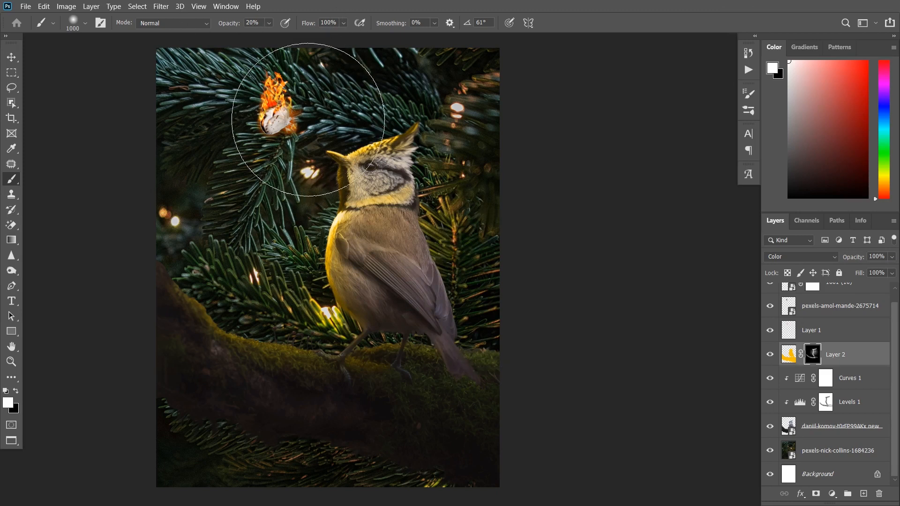
- Reduce Layer 2's opacity to 90%
key("v")
scroll(313, 165, "down", 3)
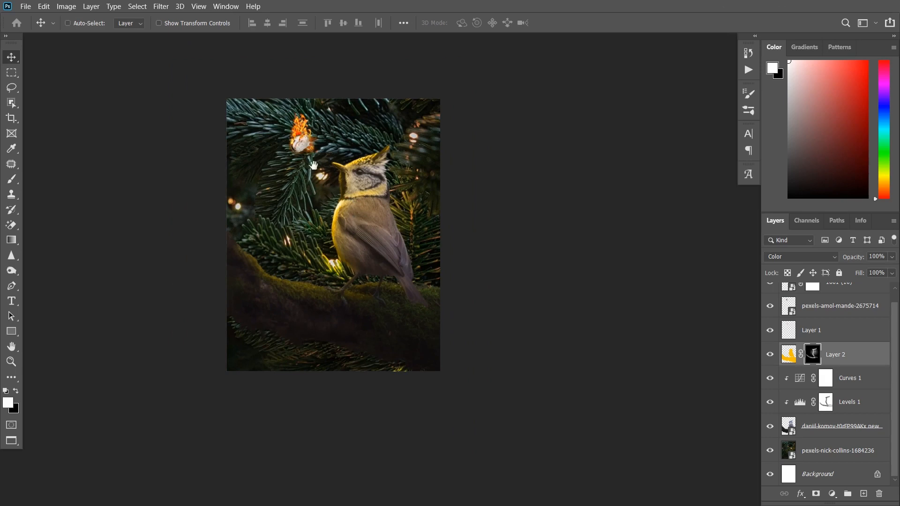
left_click_drag(313, 165, 338, 193)
scroll(338, 193, "up", 2)
left_click(893, 258)
left_click_drag(890, 272, 886, 273)
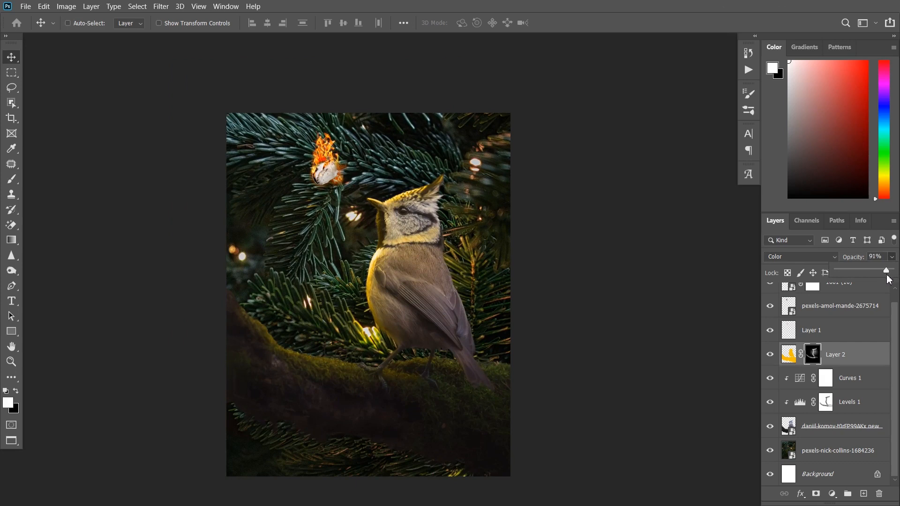
left_click(741, 295)
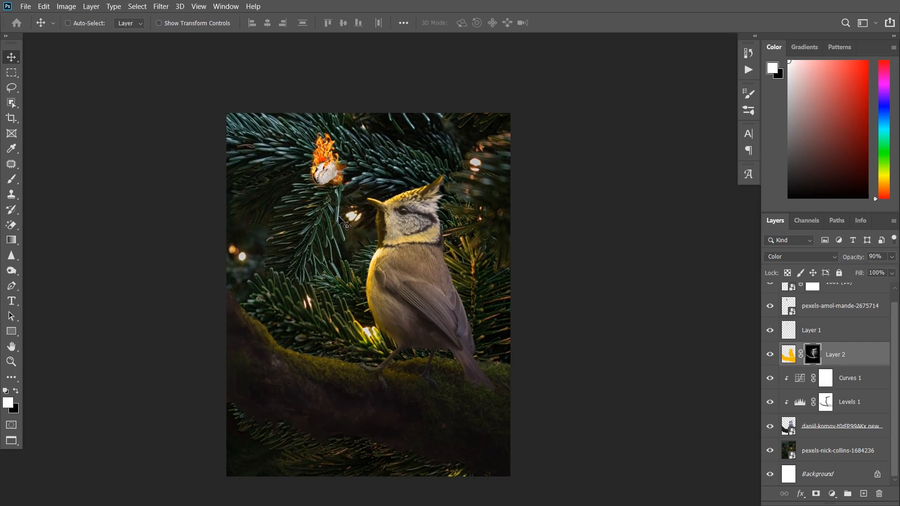
- Target Layer 2's mask and paint white over the bird's shoulder with a 45 px brush at 30% opacity
scroll(364, 229, "up", 1)
scroll(407, 309, "down", 1)
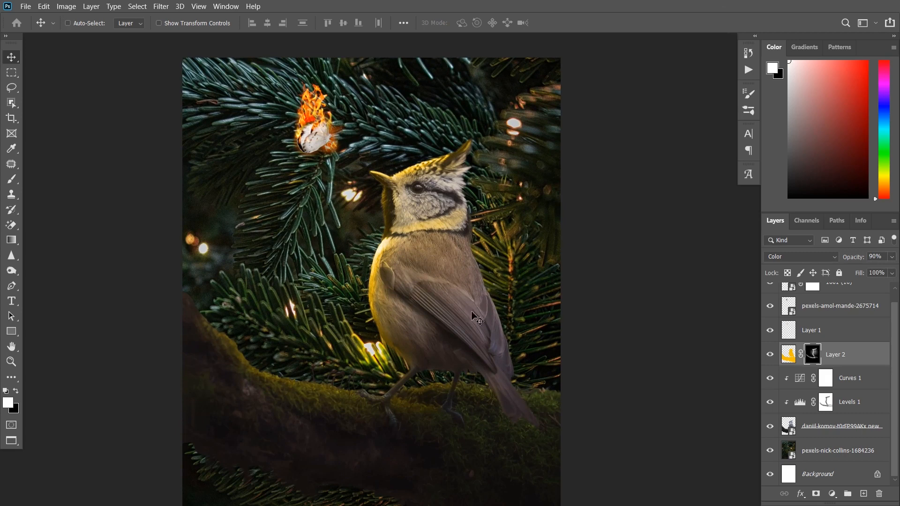
left_click(787, 356)
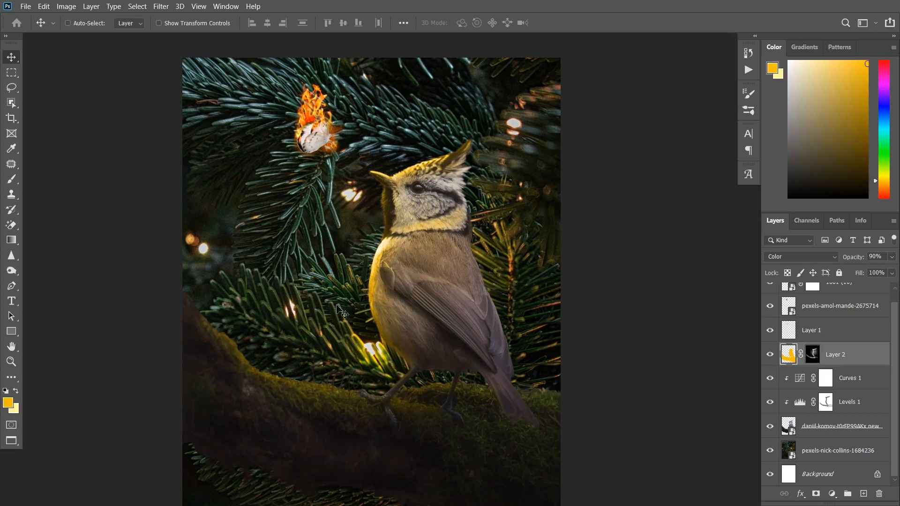
key("b")
scroll(438, 280, "up", 2)
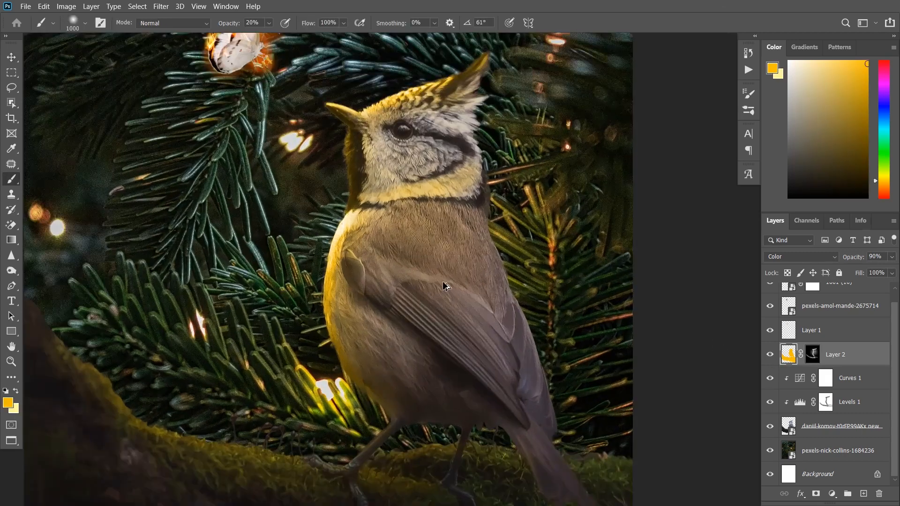
key("bracketleft")
key("bracketleft")
key("bracketleft")
key("bracketleft")
key("bracketleft")
key("bracketleft")
key("bracketleft")
key("bracketleft")
key("bracketleft")
key("bracketleft")
key("bracketleft")
key("bracketleft")
key("bracketleft")
key("bracketleft")
key("ctrl+backslash")
key("d")
key("3")
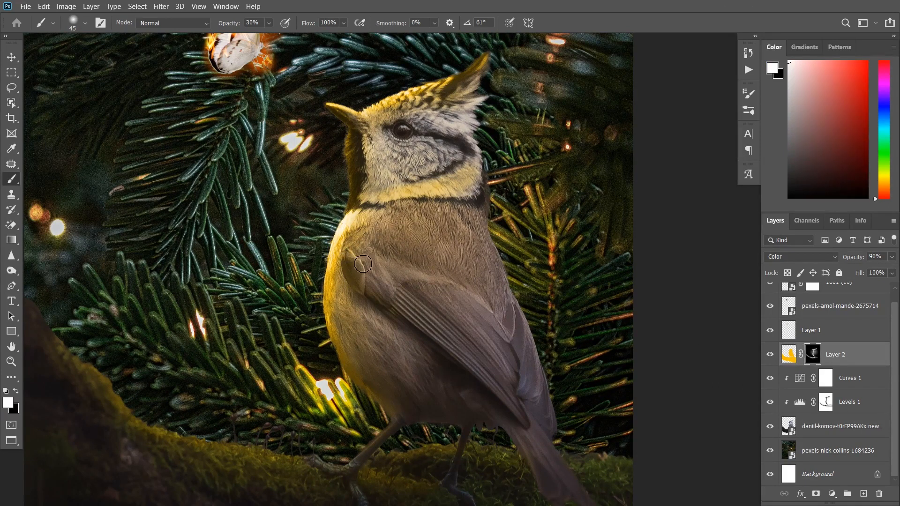
- Paint the yellow glow along the bird's wing feathers with a 70 px white brush at 30% opacity on the mask
key("bracketright")
key("bracketright")
key("bracketright")
left_click_drag(401, 295, 492, 370)
scroll(492, 370, "down", 6)
left_click_drag(450, 327, 445, 300)
scroll(406, 305, "up", 4)
scroll(509, 300, "up", 2)
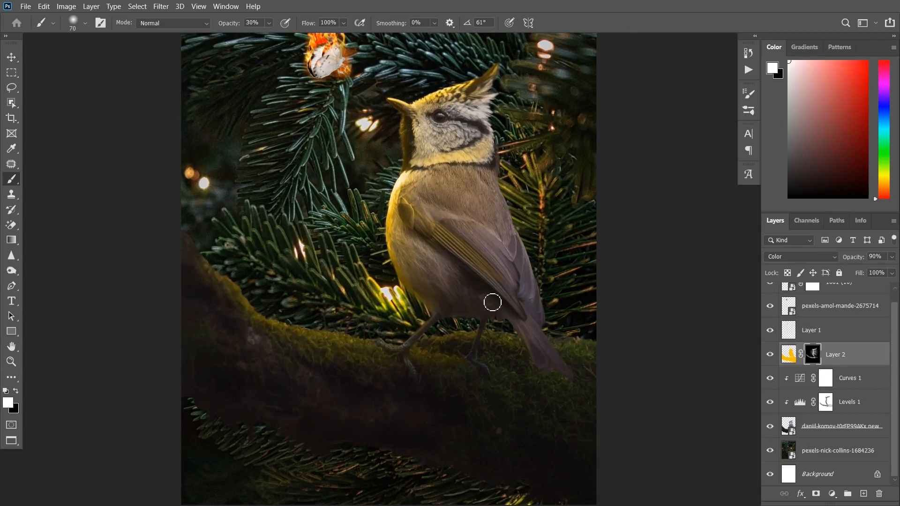
- Soften the yellow tint on the bird's belly by painting black on Layer 2's mask with a 150 px brush at 10% opacity
scroll(485, 306, "down", 2)
key("x")
key("v")
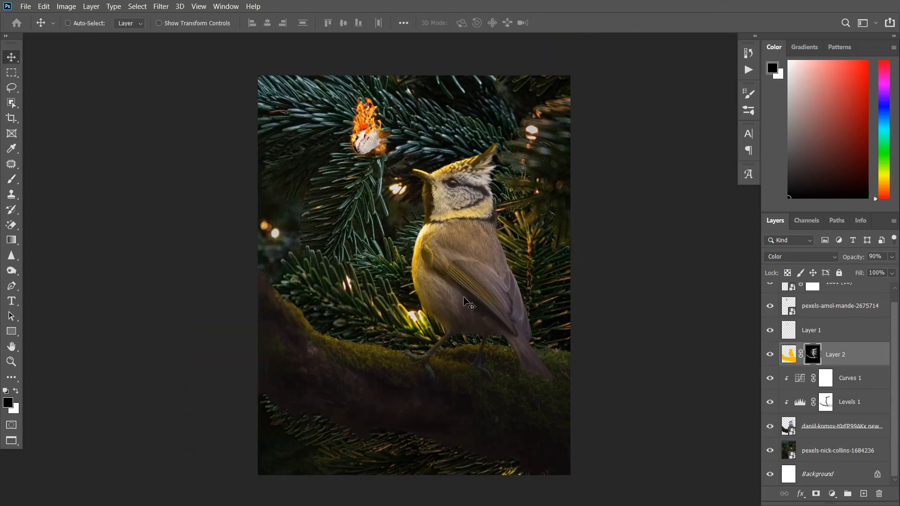
key("b")
key("bracketright")
key("bracketright")
key("bracketright")
key("bracketright")
key("bracketright")
key("bracketright")
key("bracketright")
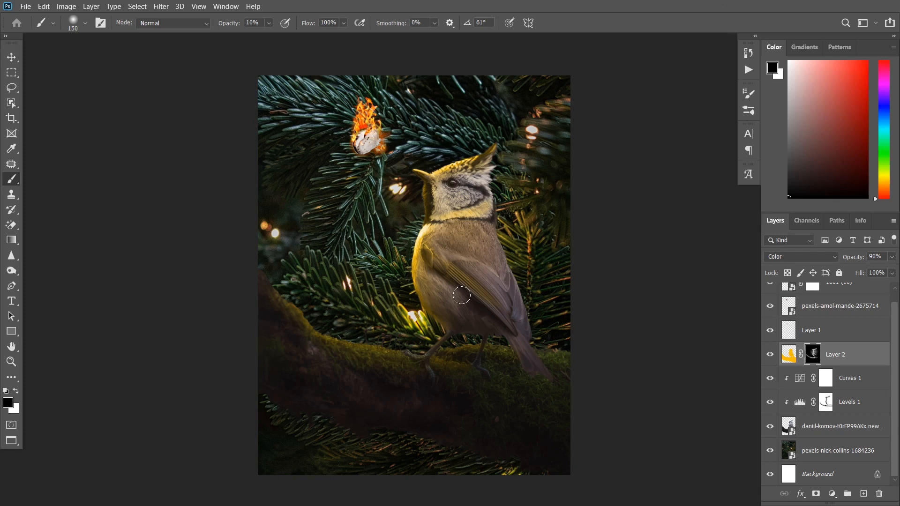
key("bracketleft")
key("v")
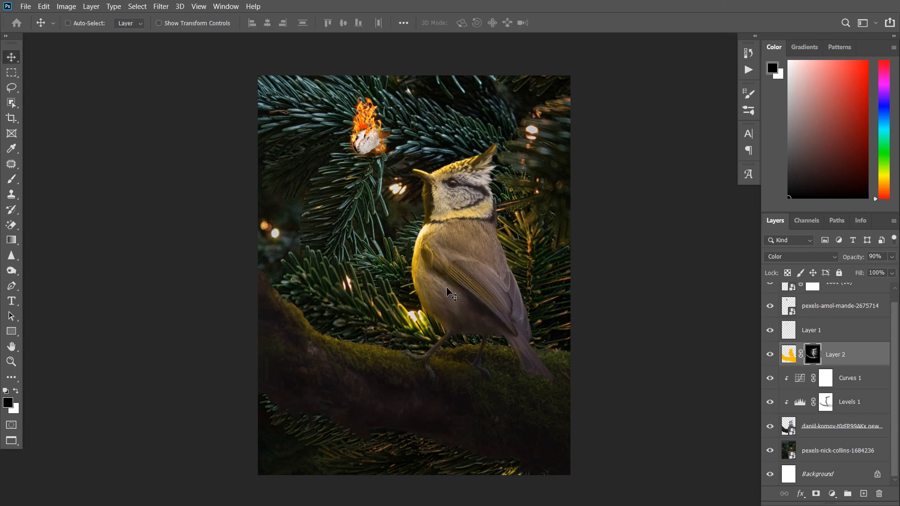
scroll(446, 297, "right", 1)
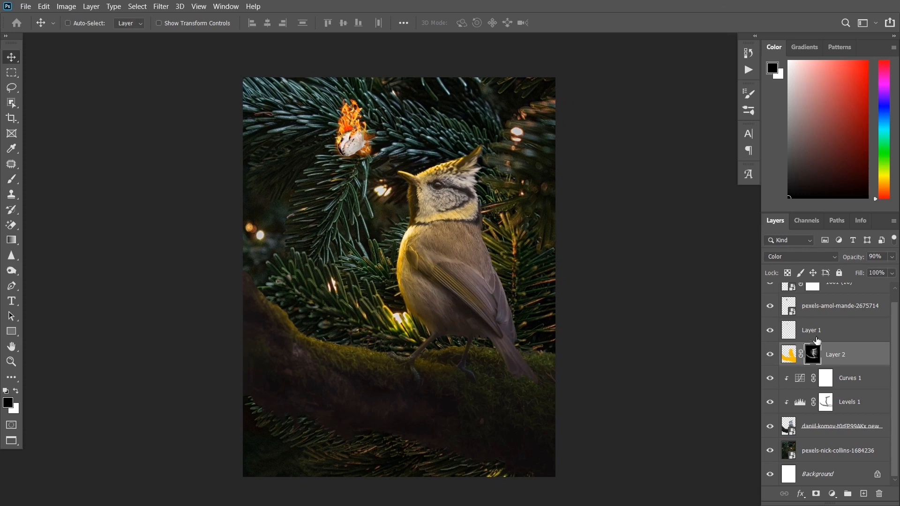
- Add an empty layer above Layer 1 and paint yellow-orange over the bird's eye with a 25 px brush at 100% opacity
left_click(815, 342)
left_click(865, 496)
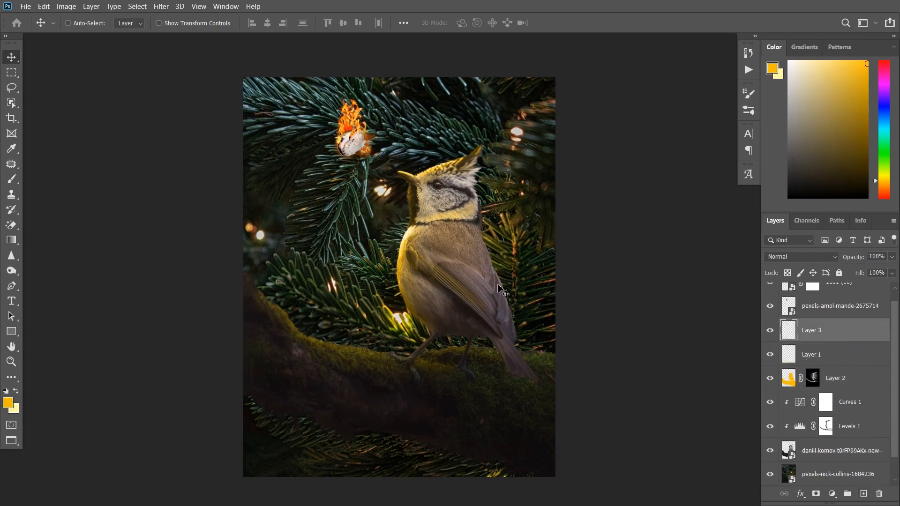
scroll(447, 178, "up", 5)
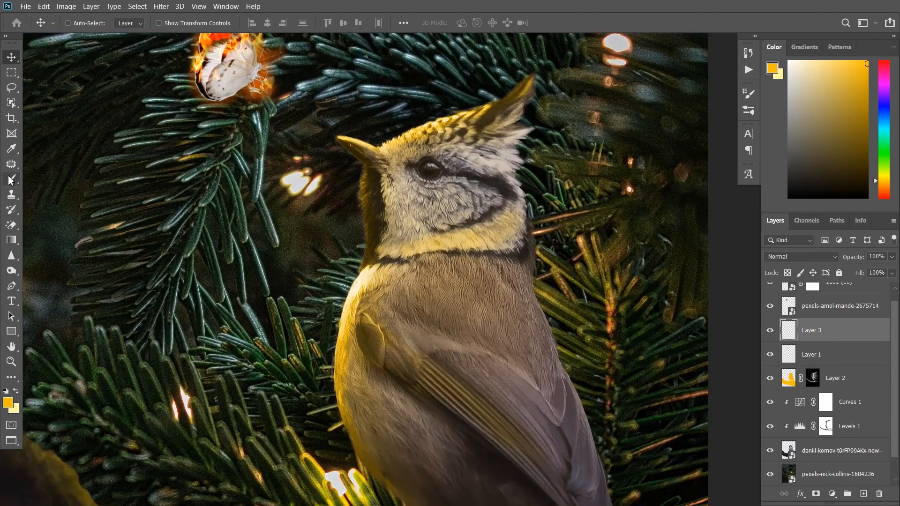
left_click(10, 179)
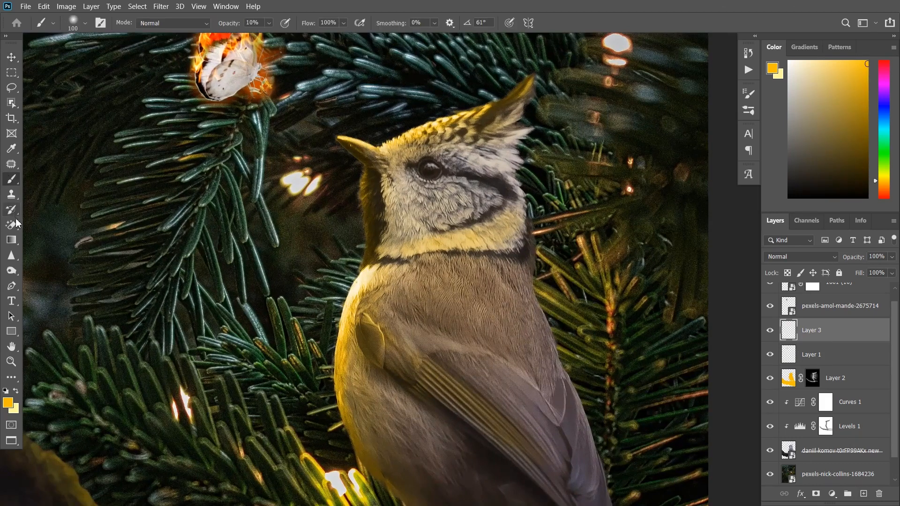
left_click(270, 24)
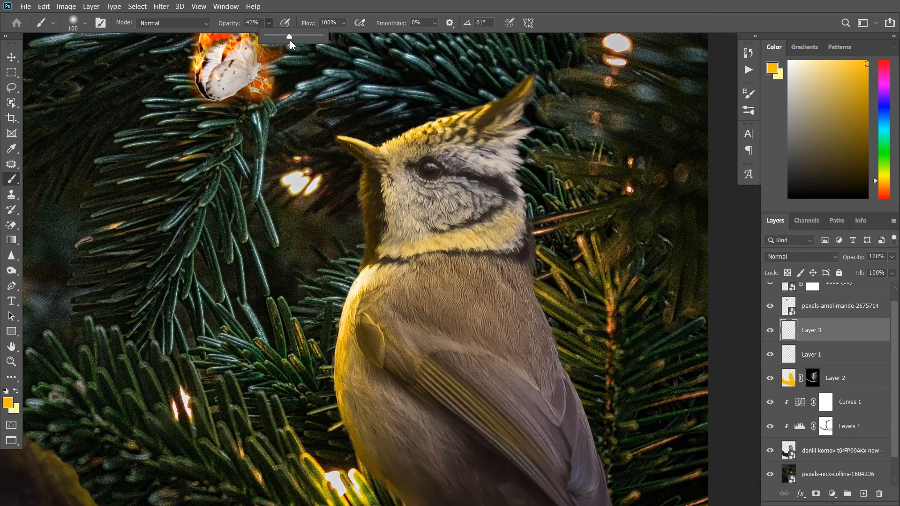
left_click_drag(299, 46, 343, 56)
left_click(422, 141)
key("bracketleft")
key("bracketleft")
key("bracketleft")
key("bracketleft")
key("bracketleft")
key("bracketleft")
key("bracketleft")
left_click_drag(430, 172, 434, 170)
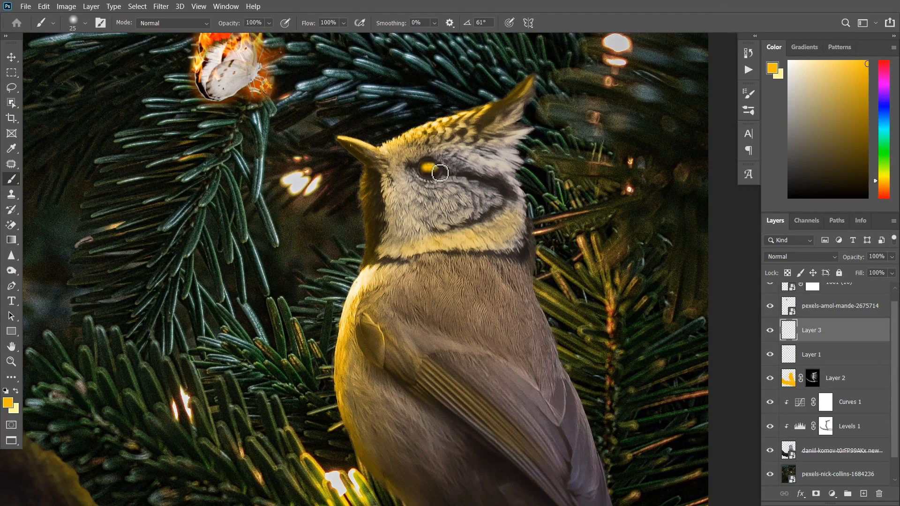
- Set the blend mode of Layer 3, the eye tint, to Color and compare the eye with and without it
left_click(784, 258)
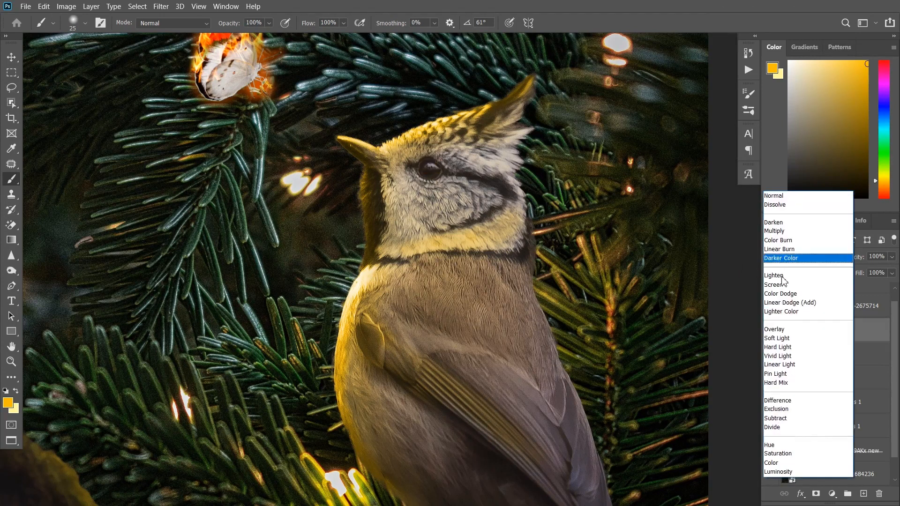
left_click(779, 464)
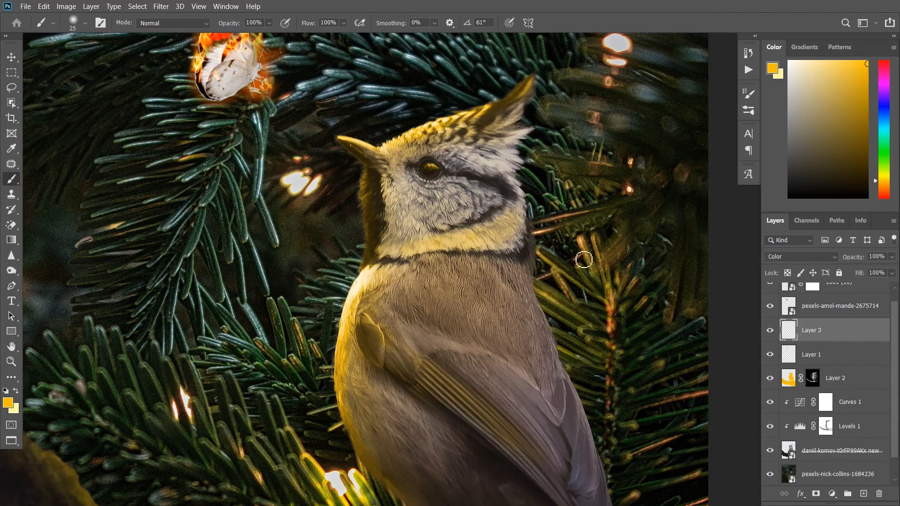
scroll(449, 192, "up", 1)
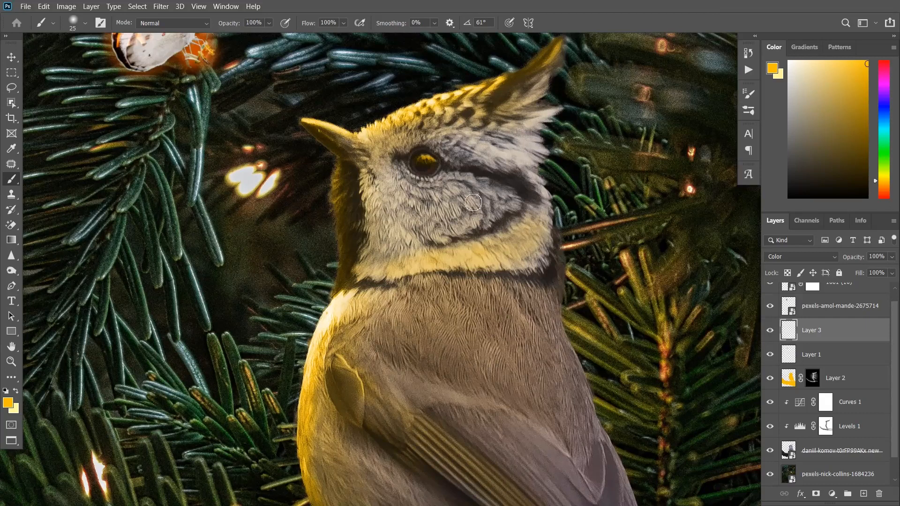
left_click(770, 331)
- Group Layer 3 down through the bird photo layer, including the adjustment layers, and name the group Bird
key("v")
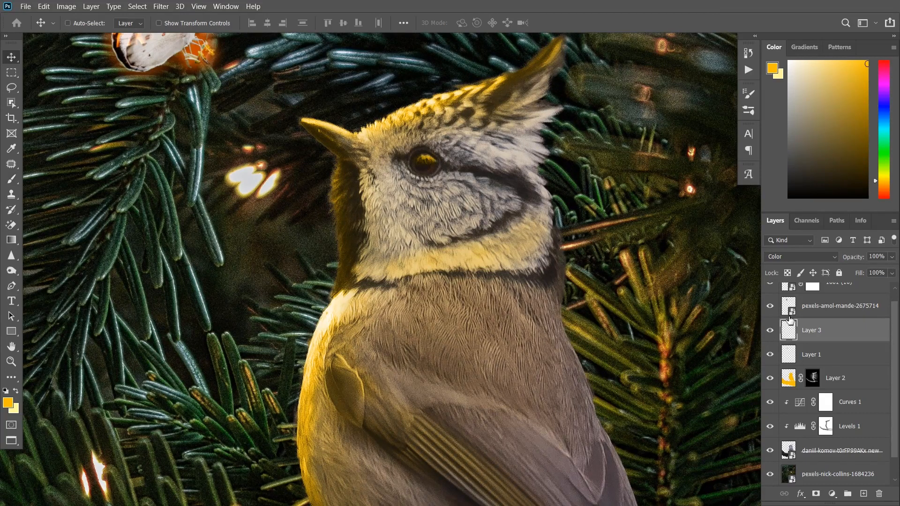
scroll(842, 404, "down", 1)
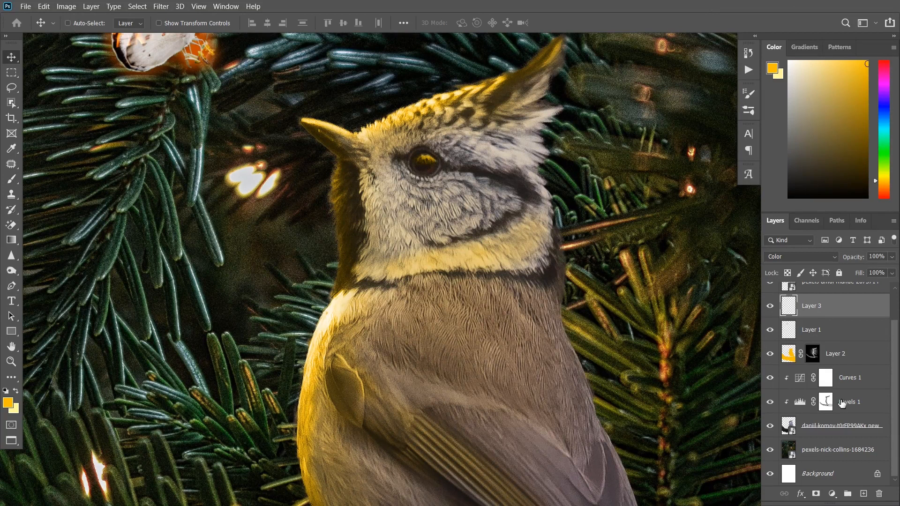
left_click(850, 431, "shift")
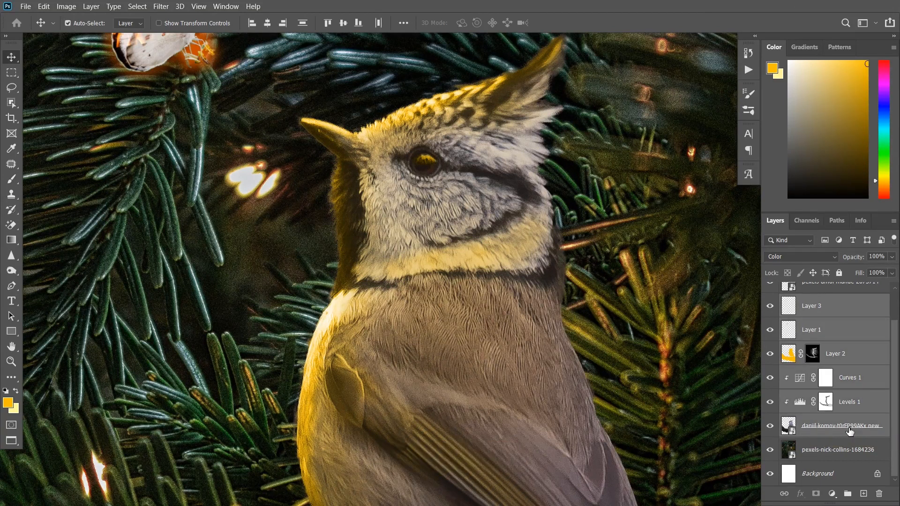
key("ctrl+g")
double_click(809, 338)
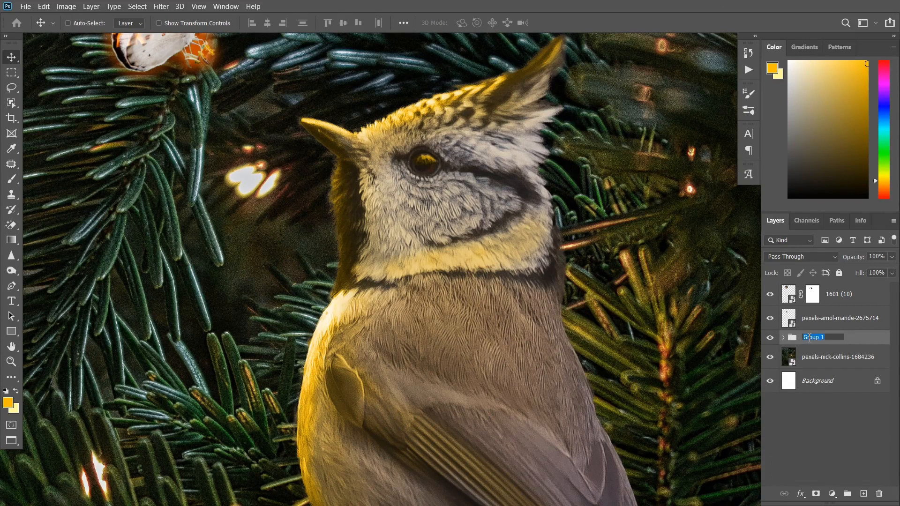
type("Bird")
key("Return")
key("ctrl+minus")
key("ctrl+minus")
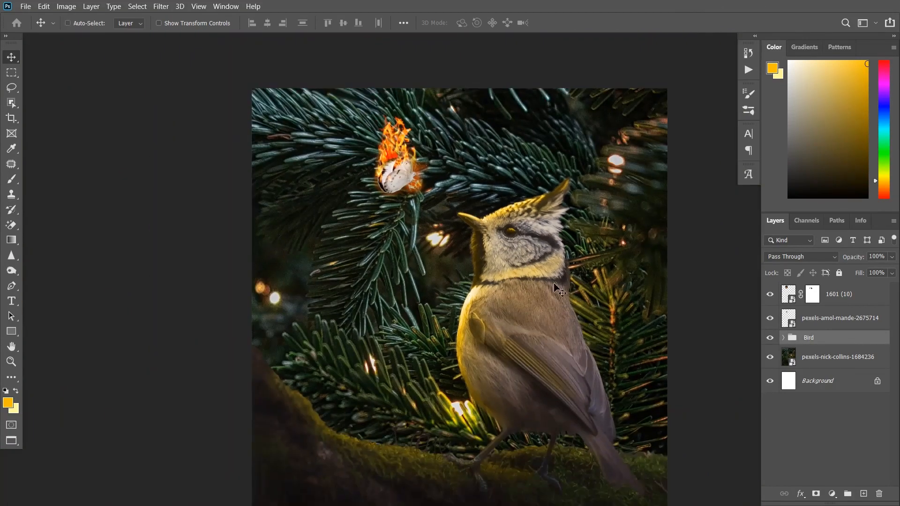
key("ctrl+minus")
key("ctrl+minus")
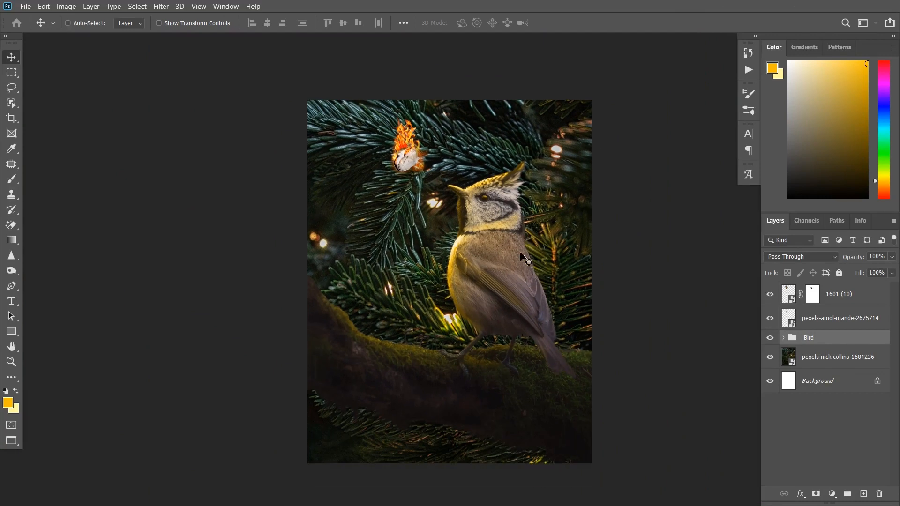
- Darken the pine background layer with an Exposure adjustment of -0.87
left_click(812, 363)
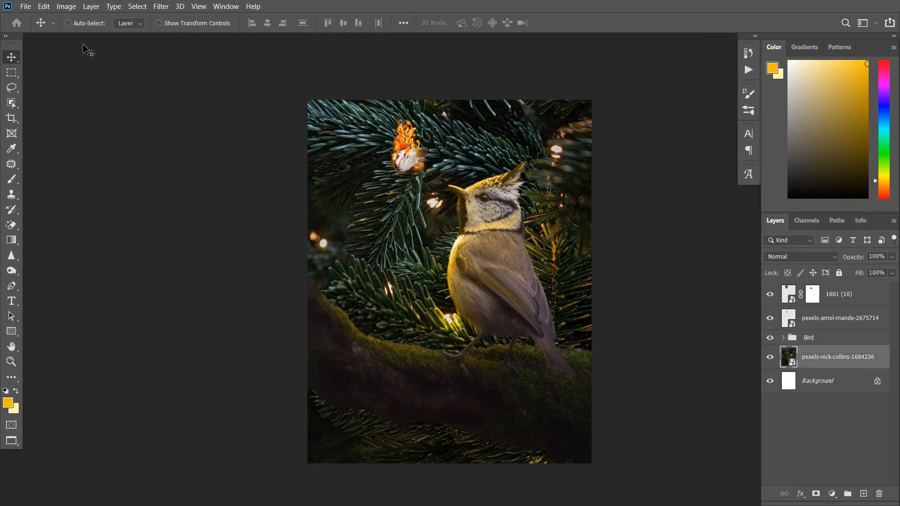
left_click(66, 8)
mouse_move(154, 35)
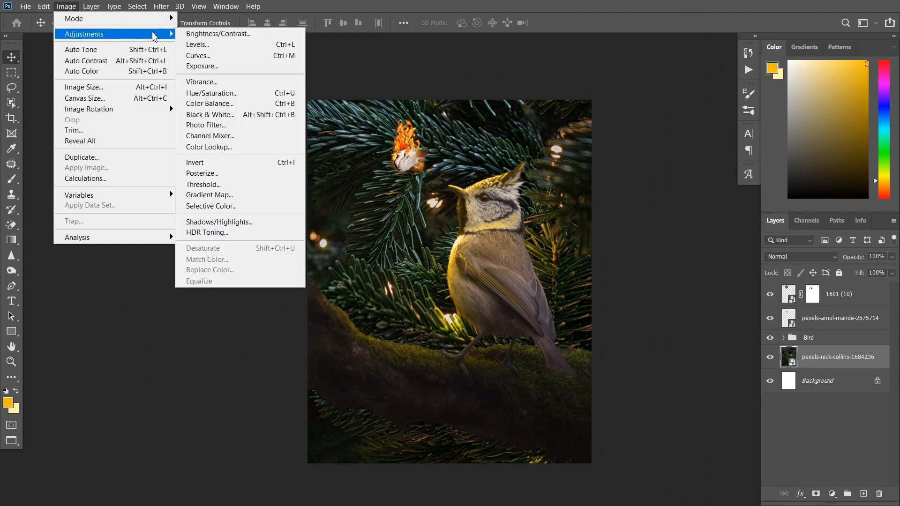
left_click(200, 66)
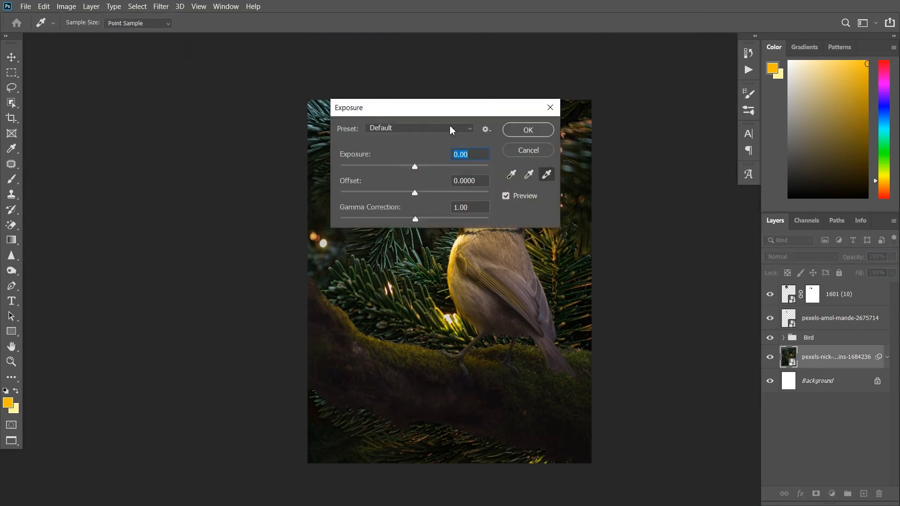
left_click_drag(449, 114, 243, 102)
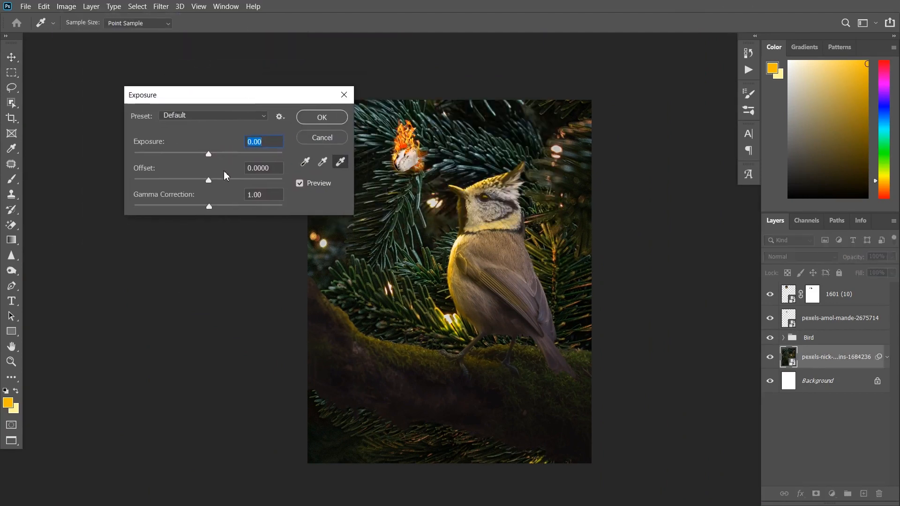
left_click_drag(208, 155, 198, 155)
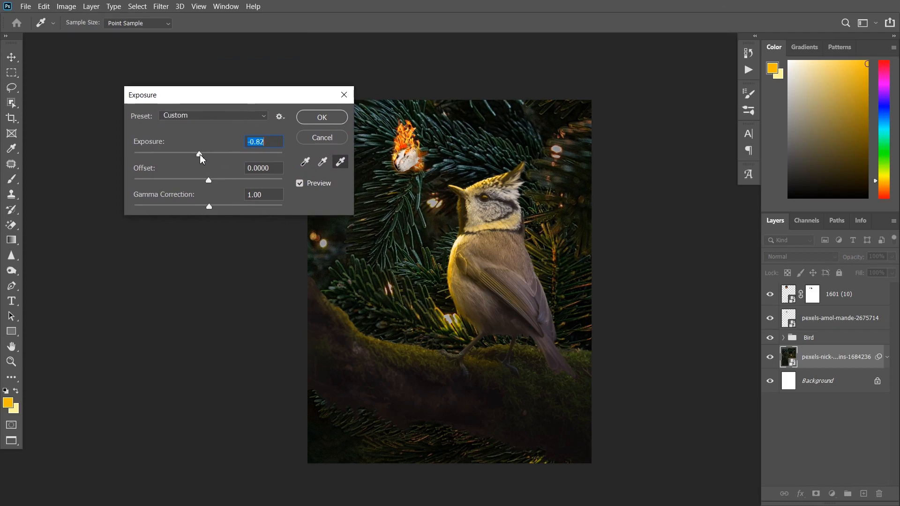
left_click_drag(201, 161, 201, 160)
left_click_drag(285, 90, 259, 92)
left_click(273, 186)
left_click(274, 186)
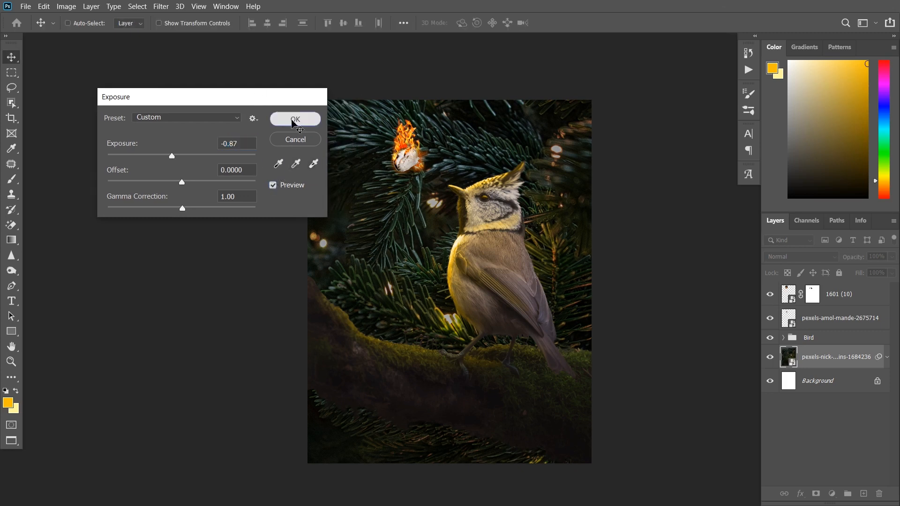
left_click(295, 119)
- Apply a Gaussian Blur with a 7-pixel radius to the pine background layer
left_click(161, 6)
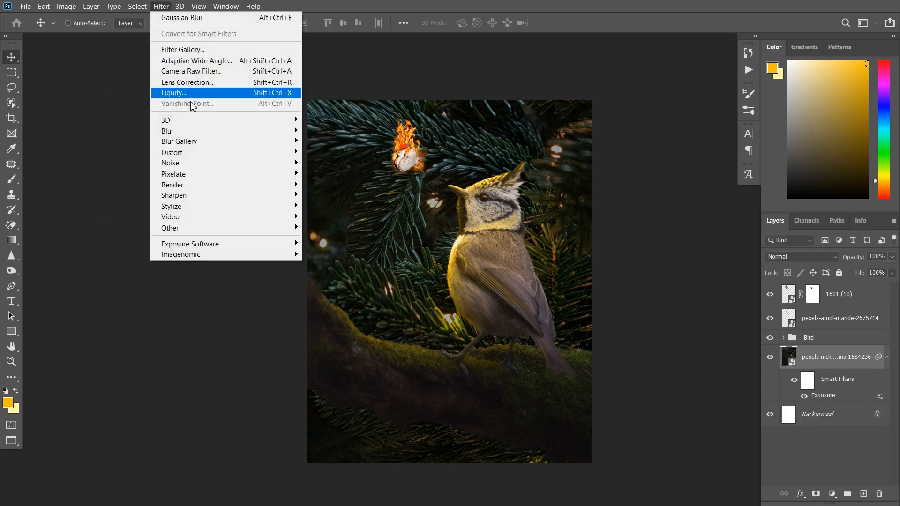
mouse_move(236, 133)
left_click(333, 174)
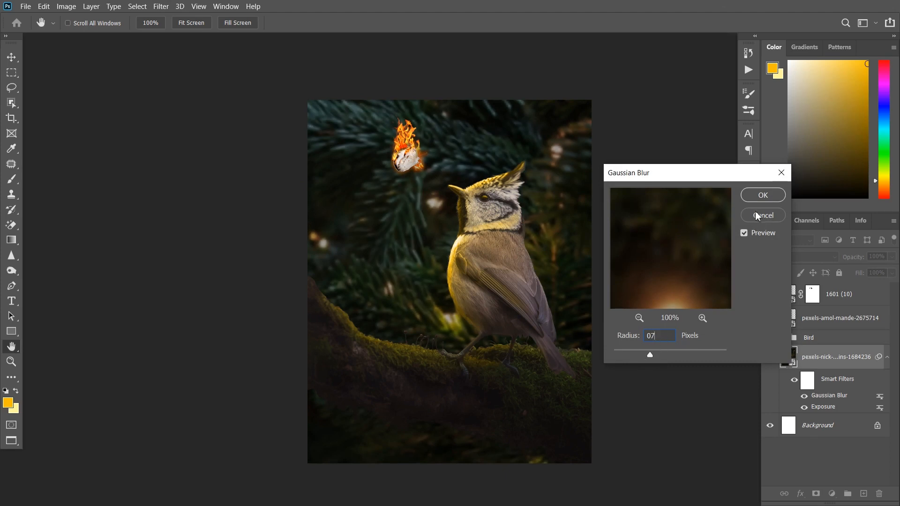
left_click(757, 197)
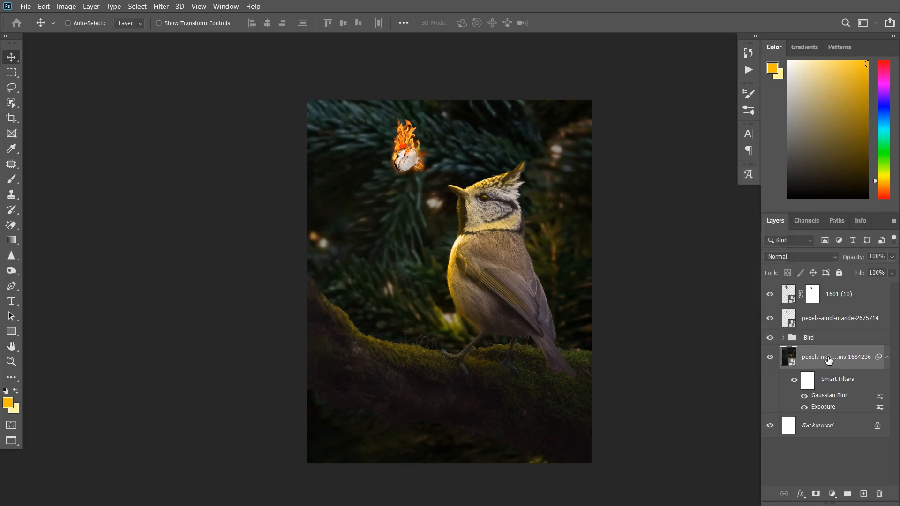
- Shift the midtones of the pine background layer toward blue with a Color Balance adjustment
left_click(66, 8)
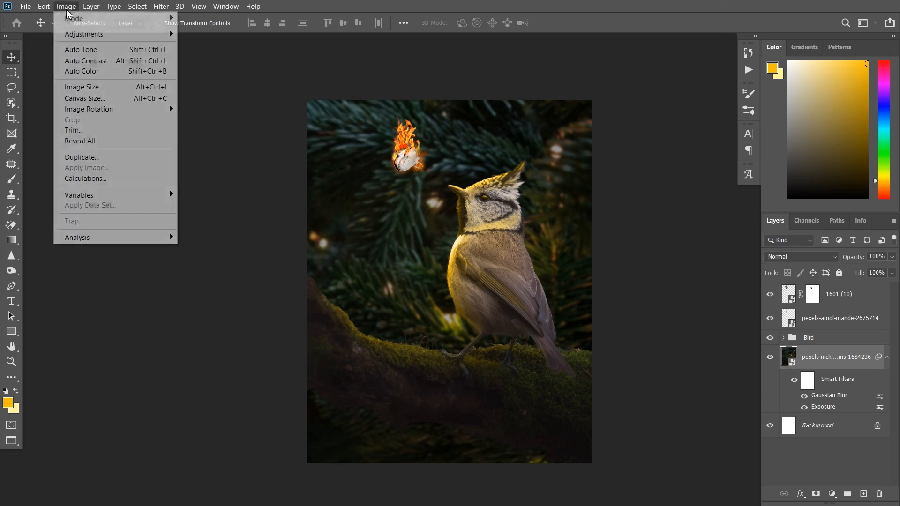
mouse_move(82, 34)
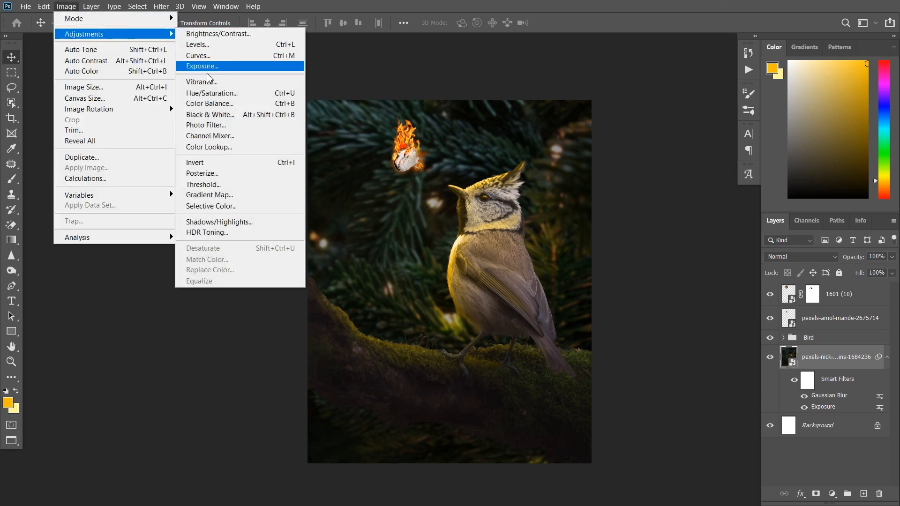
left_click(210, 103)
left_click_drag(530, 118, 159, 81)
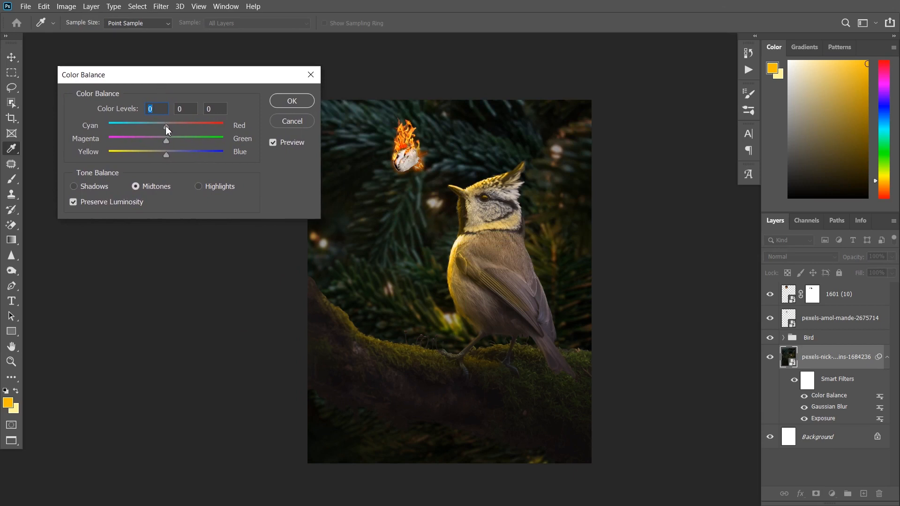
left_click_drag(166, 140, 174, 158)
left_click(298, 103)
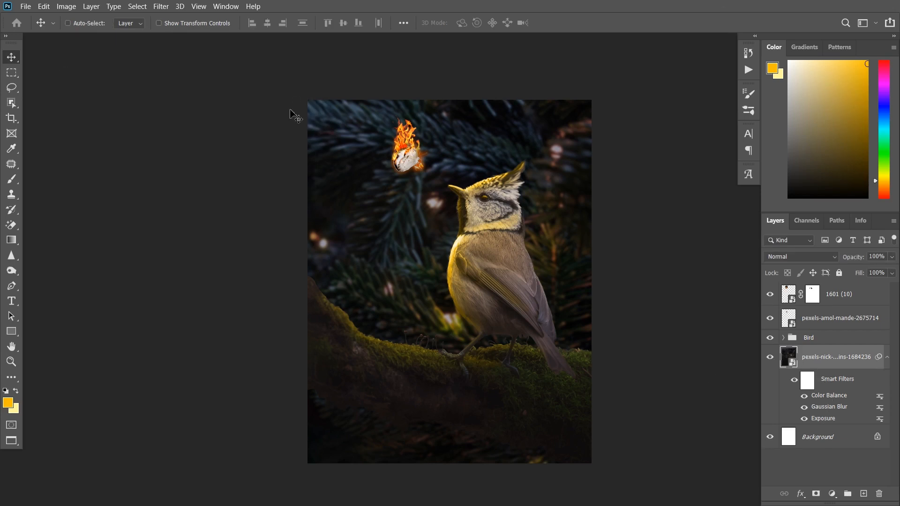
- Reduce the pine background's saturation to -20 with a Hue/Saturation adjustment
left_click(66, 6)
mouse_move(121, 37)
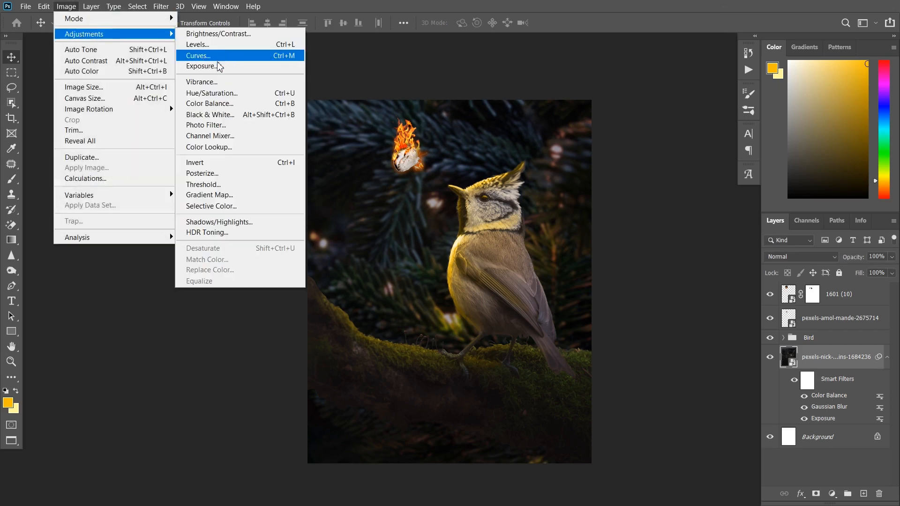
left_click(218, 94)
left_click_drag(300, 77, 222, 81)
left_click_drag(244, 183, 232, 181)
left_click_drag(290, 76, 241, 76)
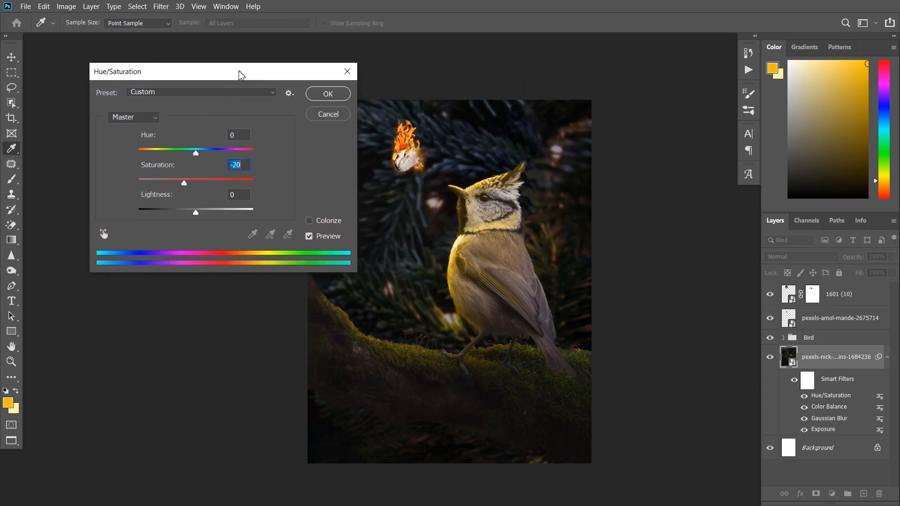
left_click(319, 95)
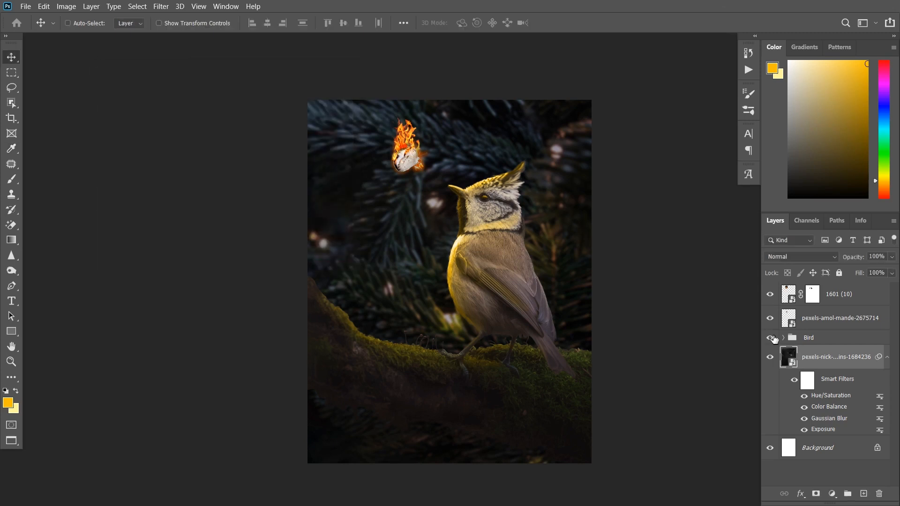
- Apply Color Balance midtones of -26, -26 and +44 to the butterfly layer and compare it with and without the adjustment
left_click(798, 322)
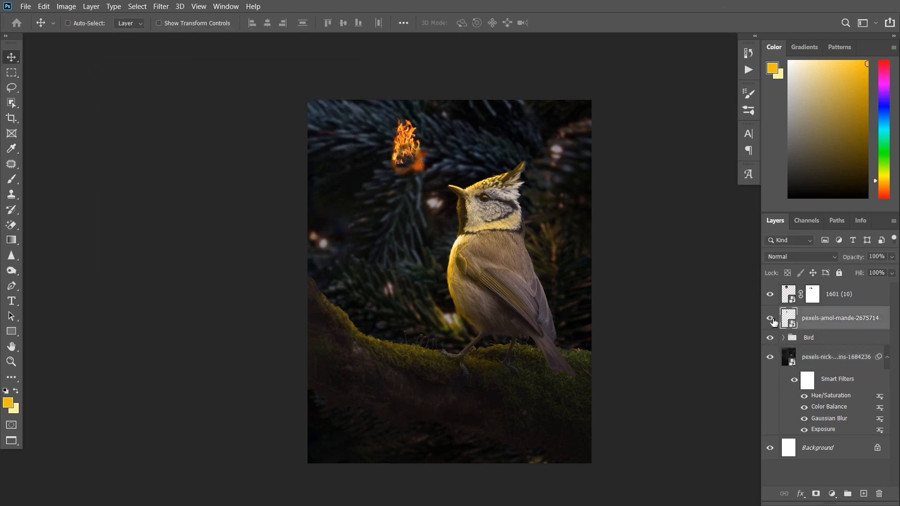
scroll(420, 181, "up", 1)
scroll(420, 180, "up", 1)
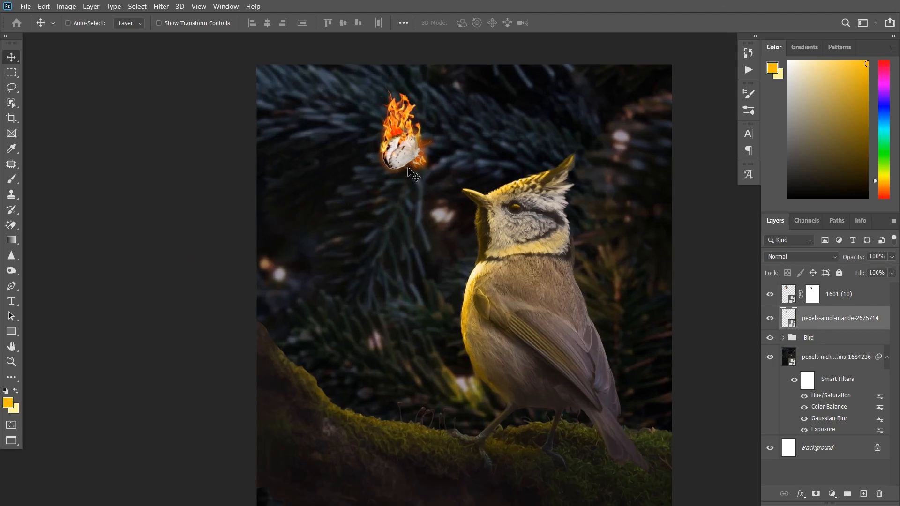
left_click(63, 6)
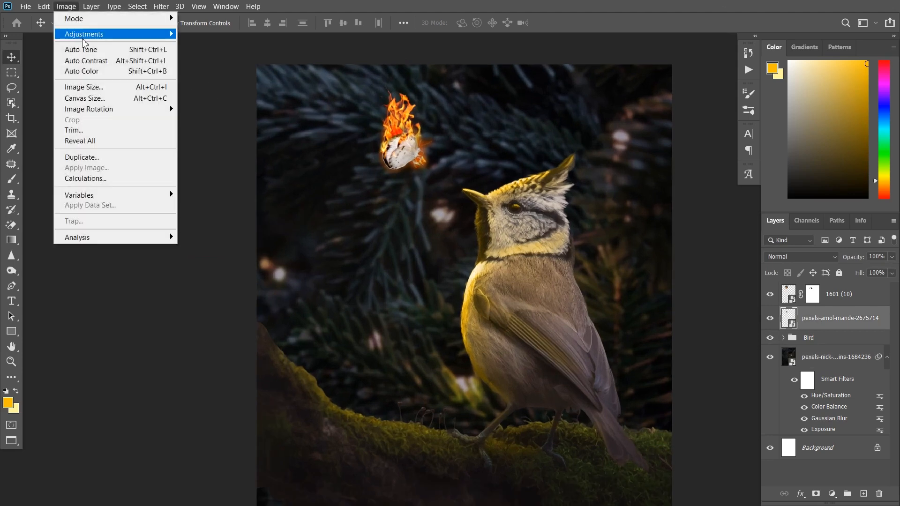
mouse_move(86, 35)
left_click(219, 103)
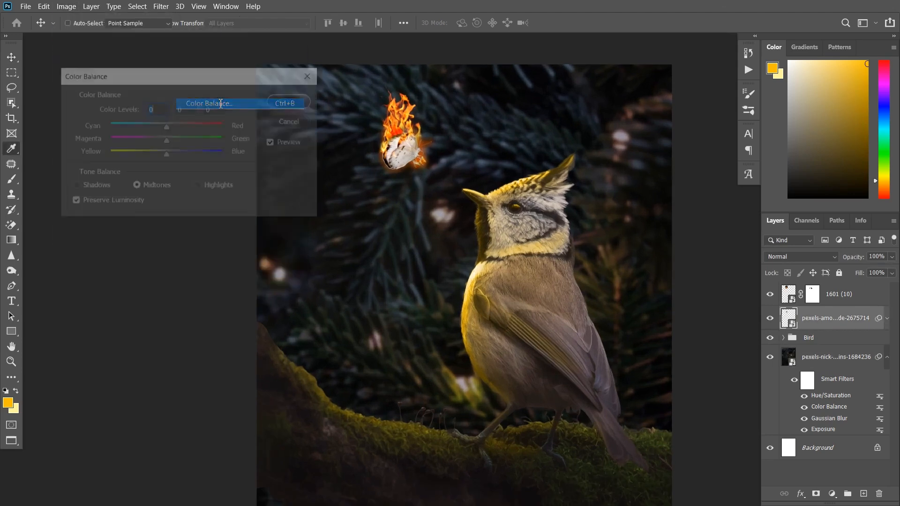
left_click_drag(155, 126, 189, 157)
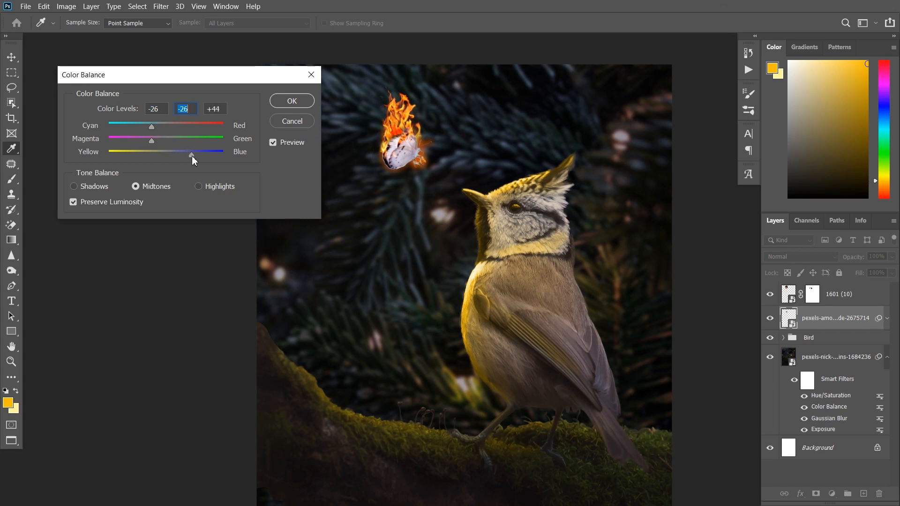
left_click(292, 100)
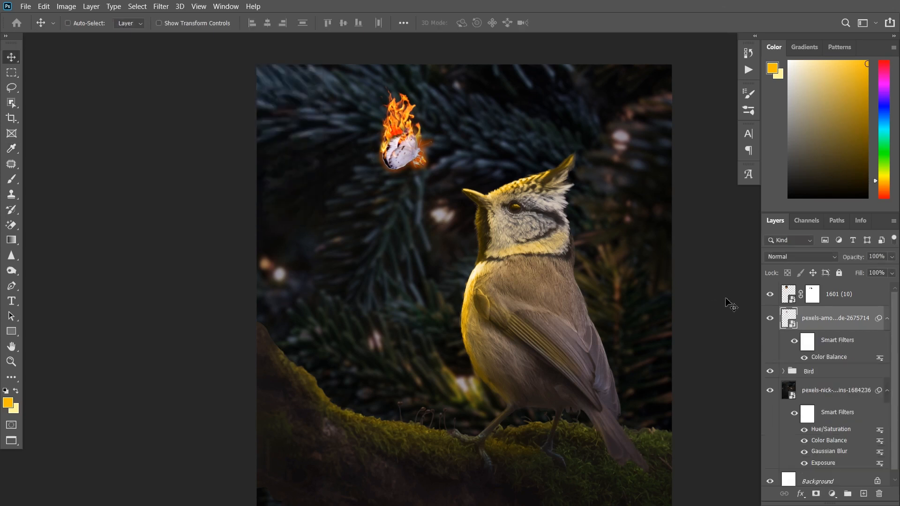
left_click(805, 357)
left_click(804, 357)
key("ctrl+minus")
key("ctrl+minus")
key("ctrl+plus")
key("ctrl+plus")
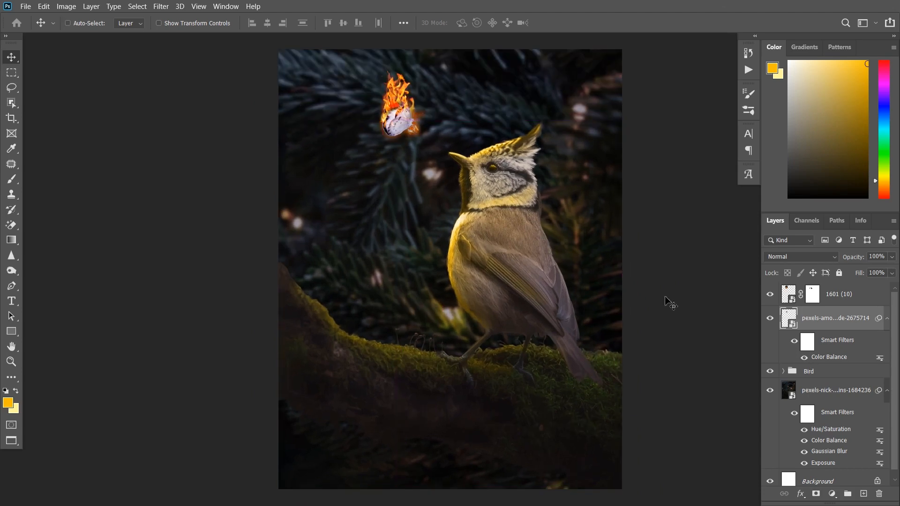
- Add a new layer above the 1601 (10) fire layer and fill the butterfly's outline on it with saturated orange
left_click(789, 302)
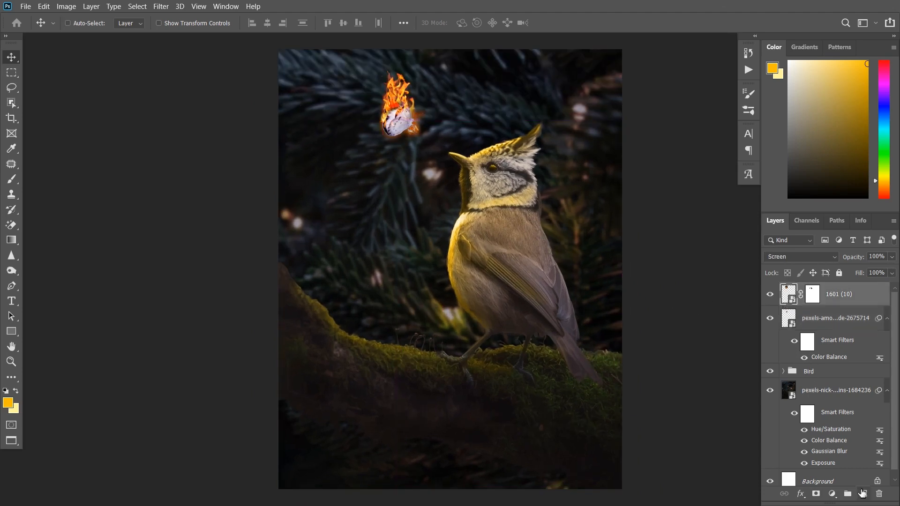
left_click(862, 493)
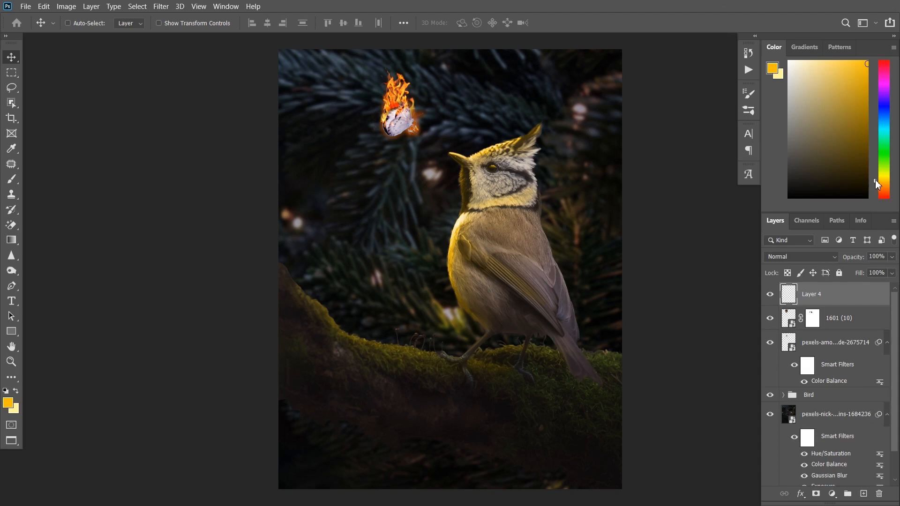
left_click_drag(875, 181, 876, 188)
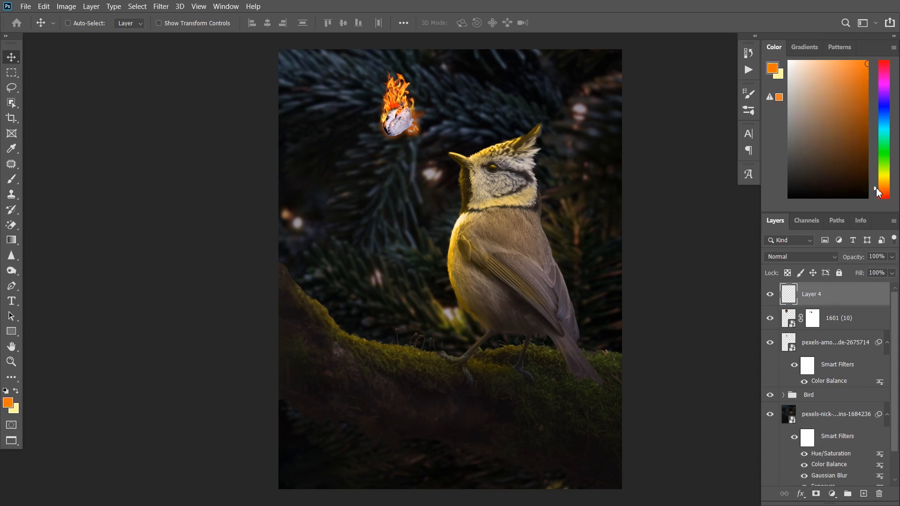
left_click_drag(876, 188, 878, 191)
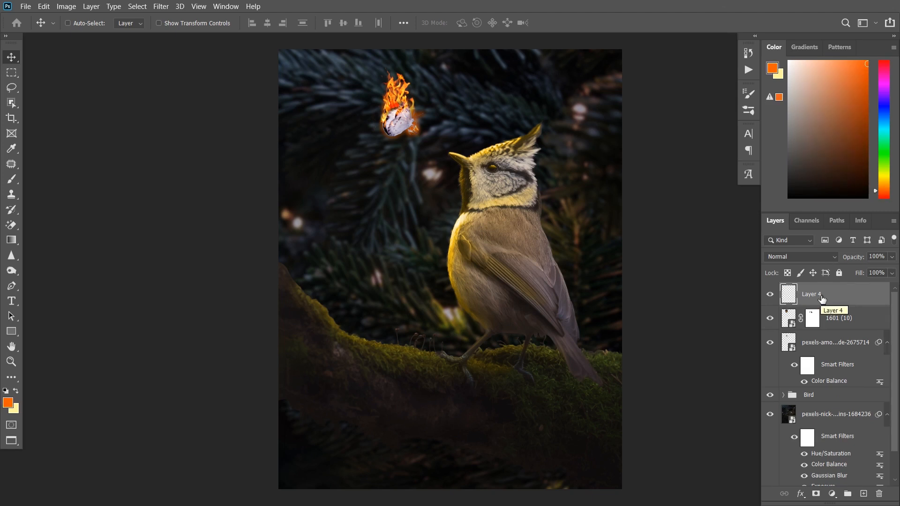
left_click(789, 343, "ctrl")
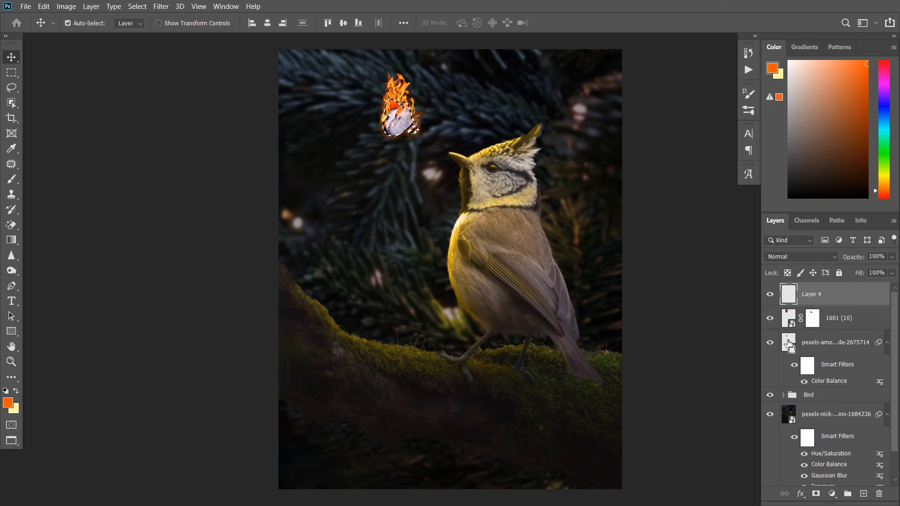
key("alt+BackSpace")
key("ctrl+d")
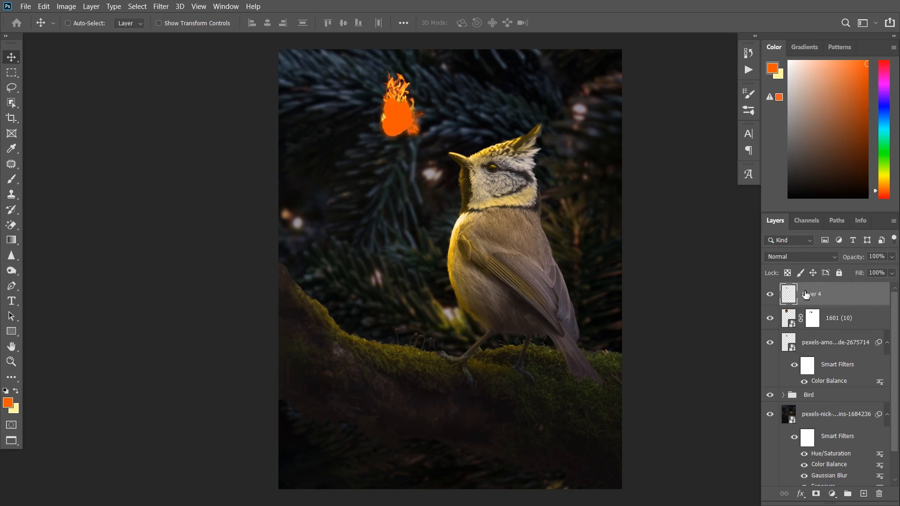
- Move the orange fill layer below the fire layer and set it to Color blend mode at 49% opacity
key("ctrl+bracketleft")
left_click(800, 256)
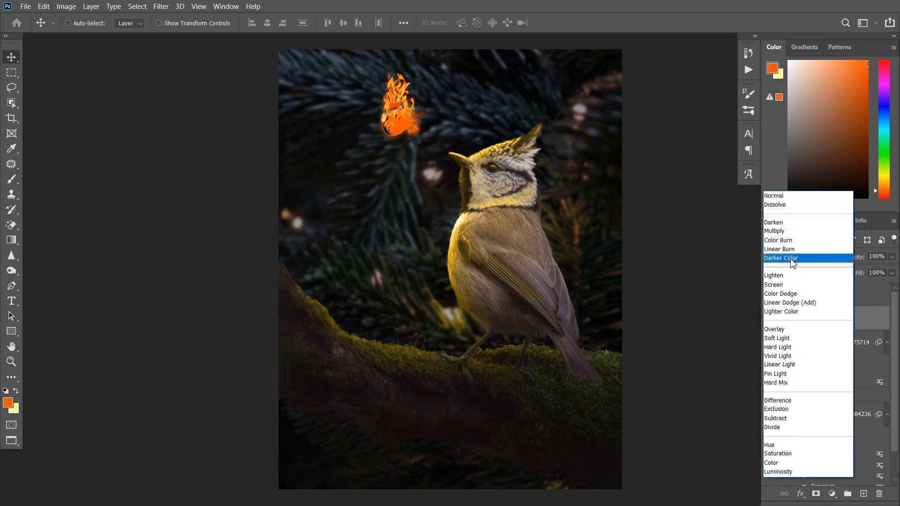
left_click(779, 463)
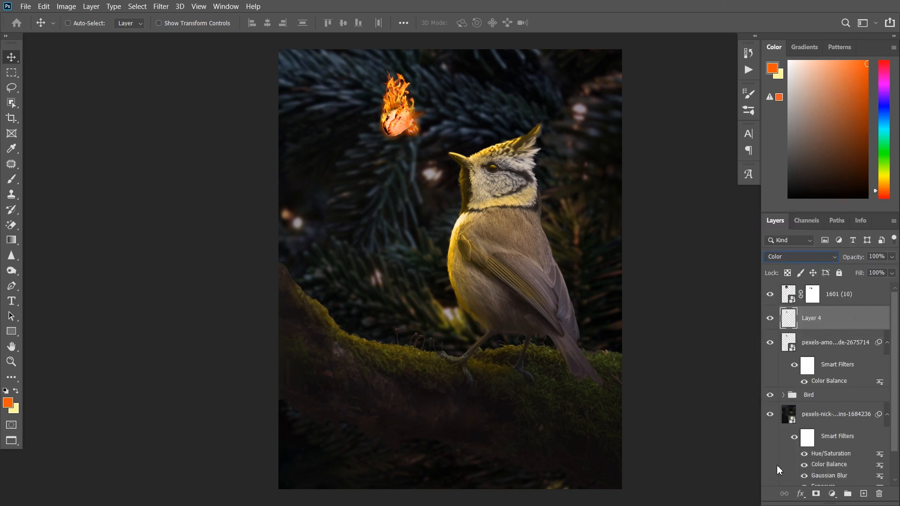
left_click_drag(892, 257, 865, 274)
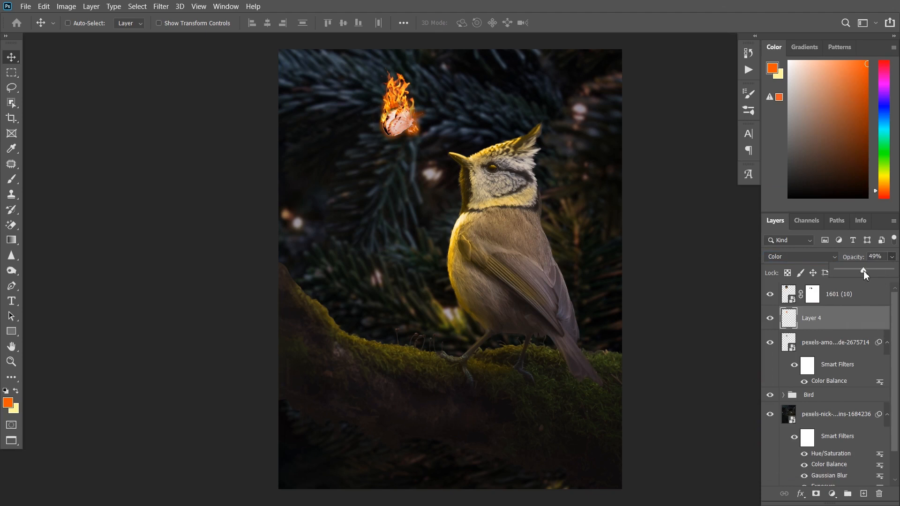
- Place the 9016 sparks image as an embedded layer above the fire layer
left_click(832, 300)
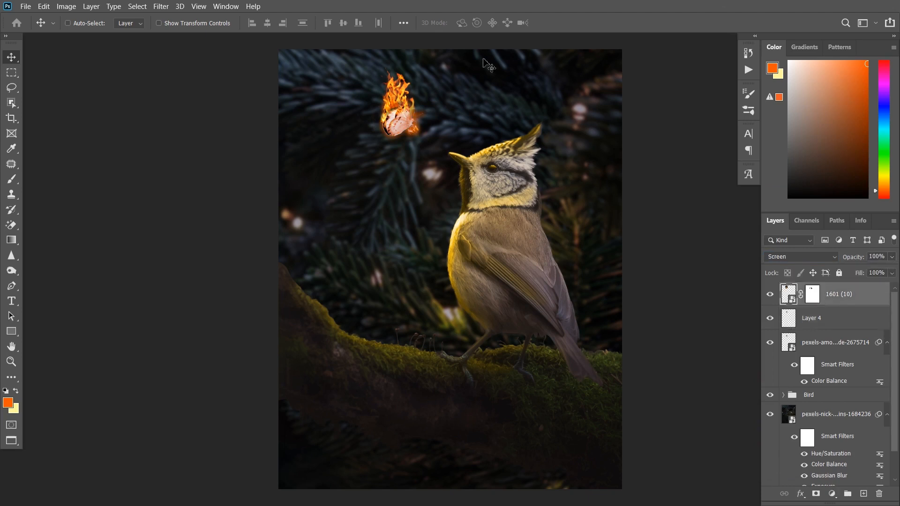
left_click(26, 7)
left_click(49, 227)
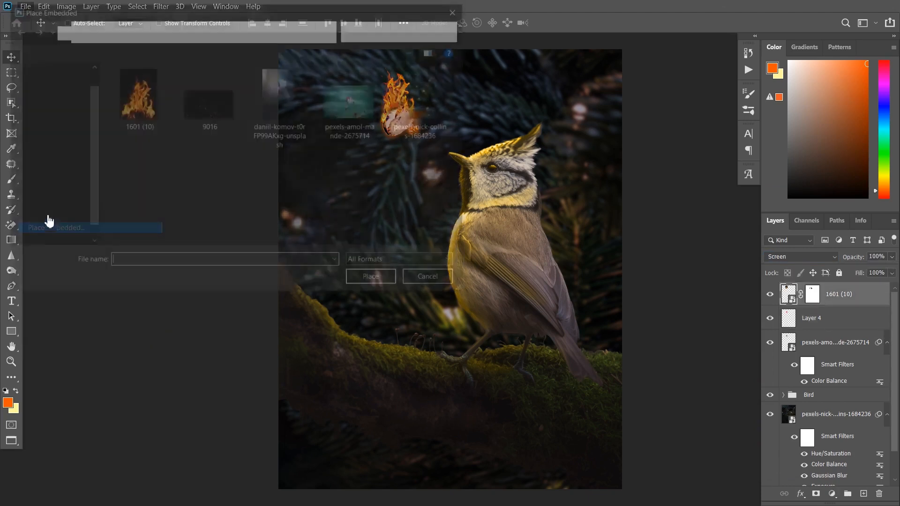
left_click(187, 117)
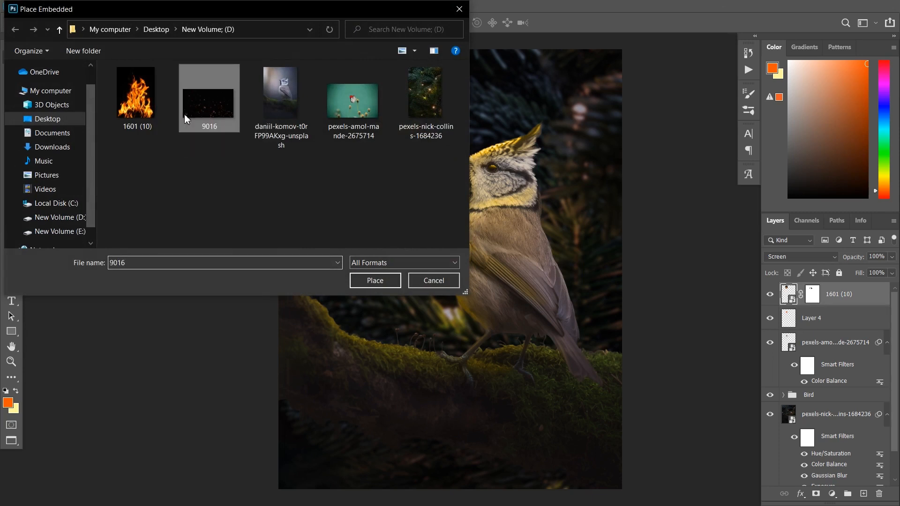
left_click(373, 281)
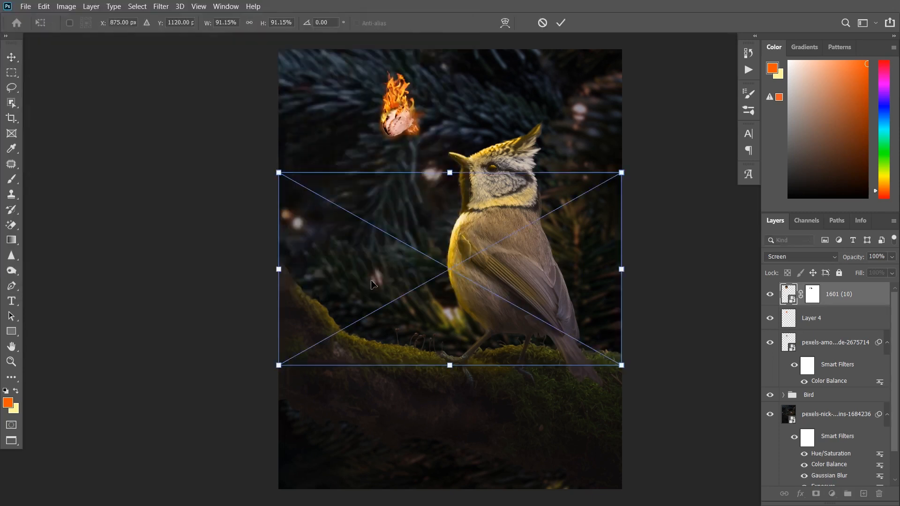
- Try Screen on the placed sparks layer, and settle on the Linear Dodge (Add) blend mode
left_click(788, 257)
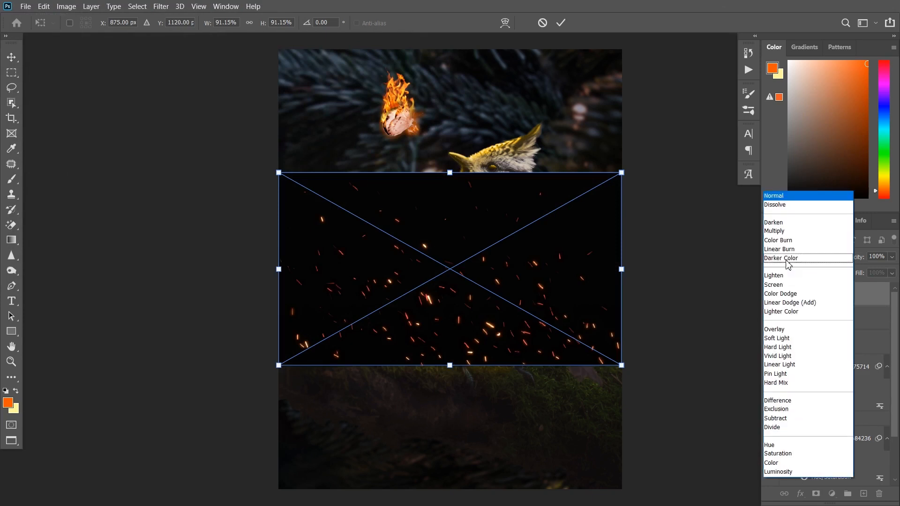
left_click(784, 287)
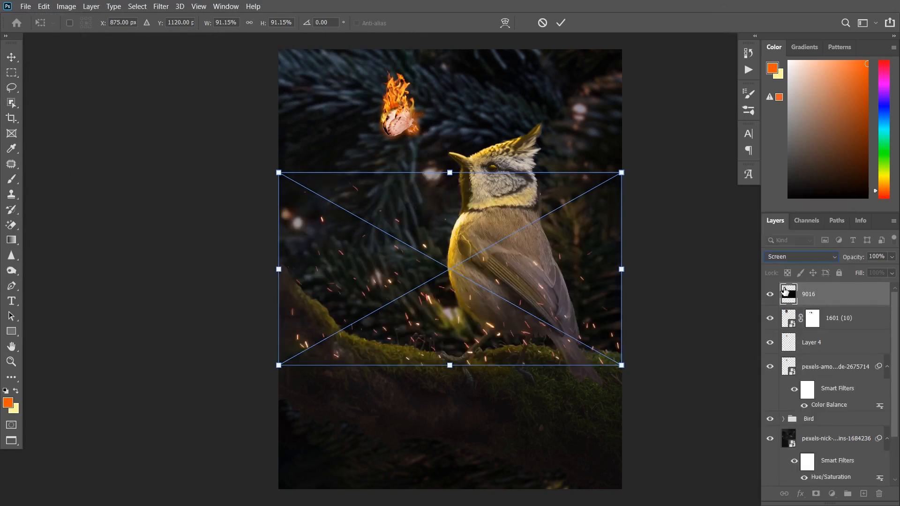
left_click(835, 259)
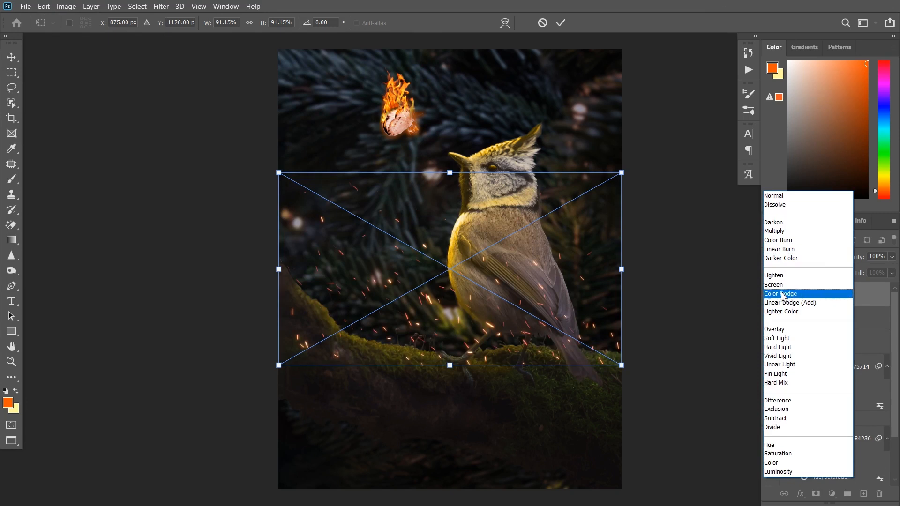
left_click(771, 303)
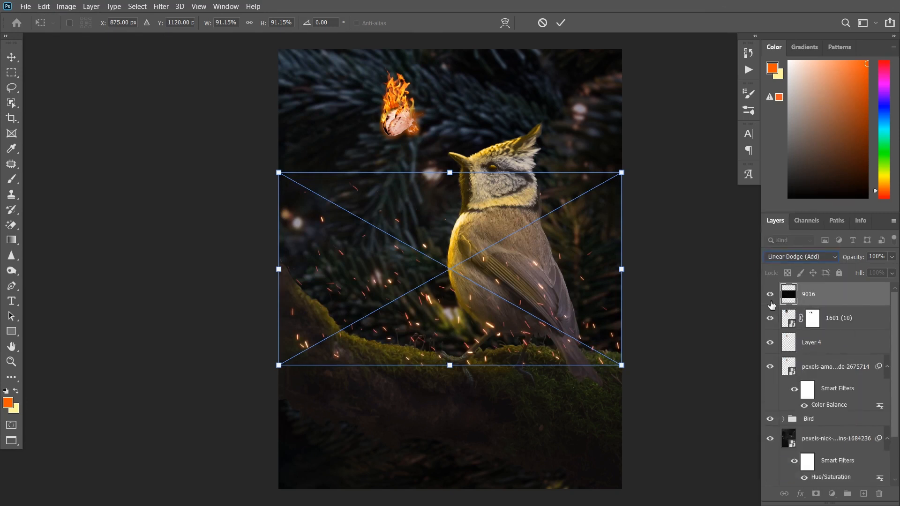
- Scale the sparks to 29.95%, rotate them about 5 degrees and place them beside the burning butterfly
left_click_drag(621, 172, 505, 238)
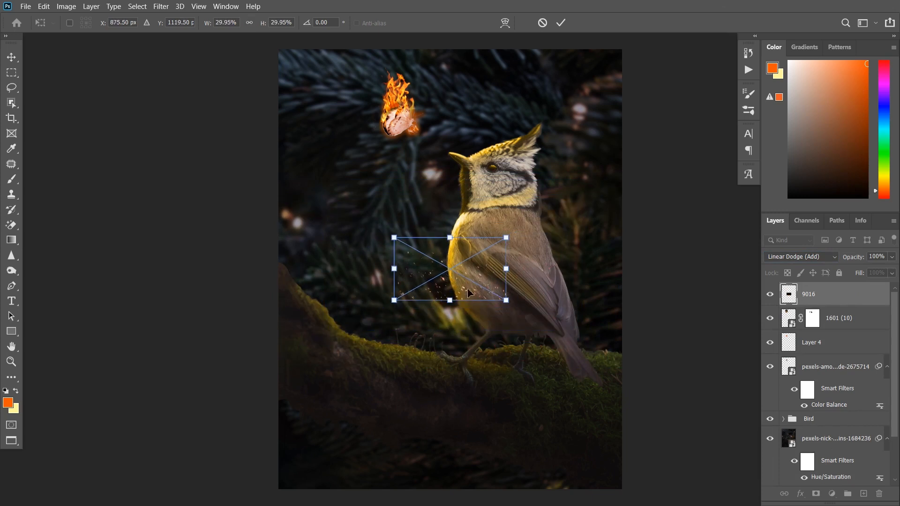
left_click_drag(452, 293, 422, 133)
left_click_drag(489, 165, 487, 172)
left_click_drag(433, 130, 439, 125)
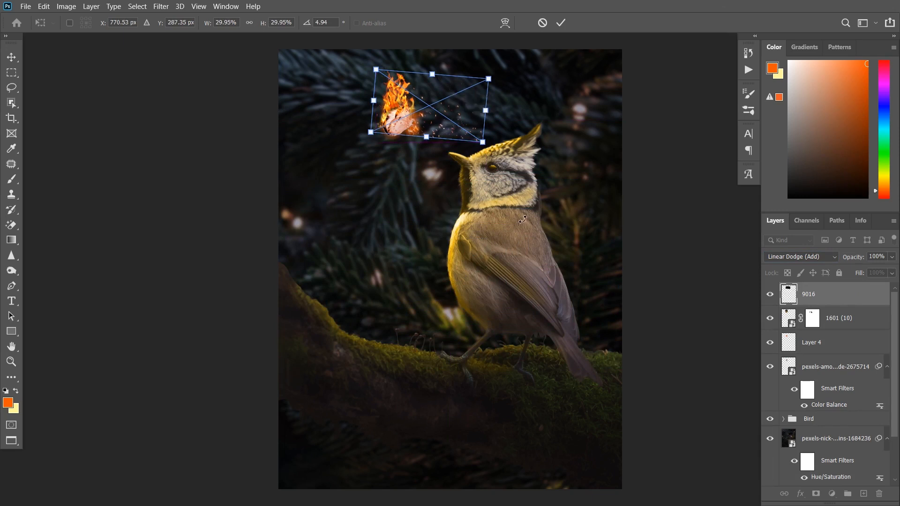
key("Return")
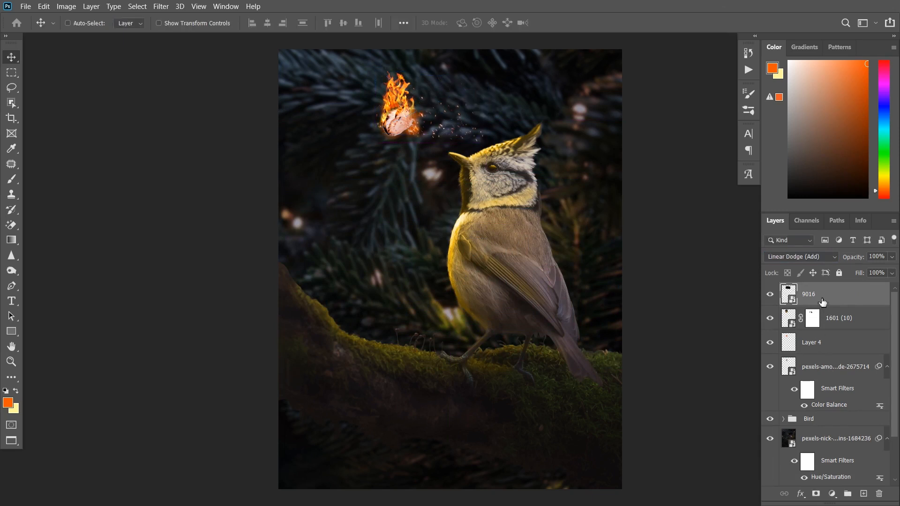
- Apply a Gaussian Blur with a 0.8-pixel radius to the sparks layer
left_click(160, 6)
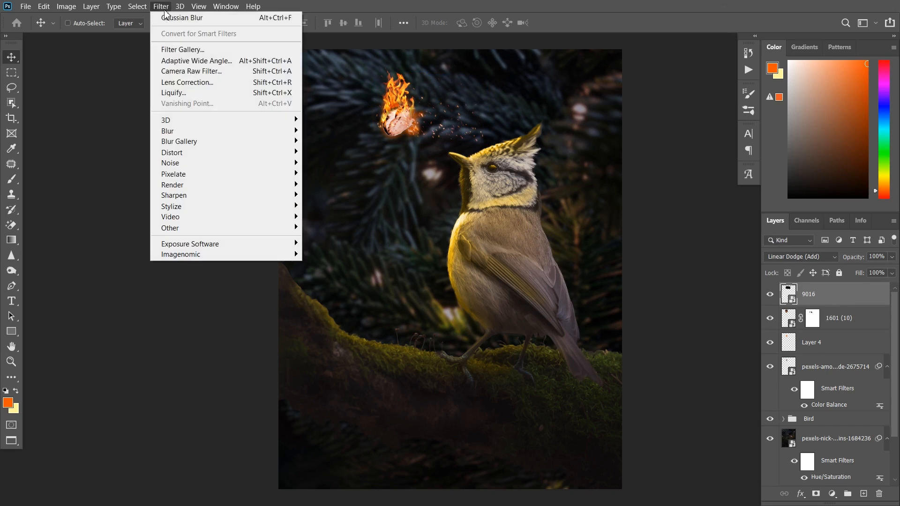
mouse_move(195, 130)
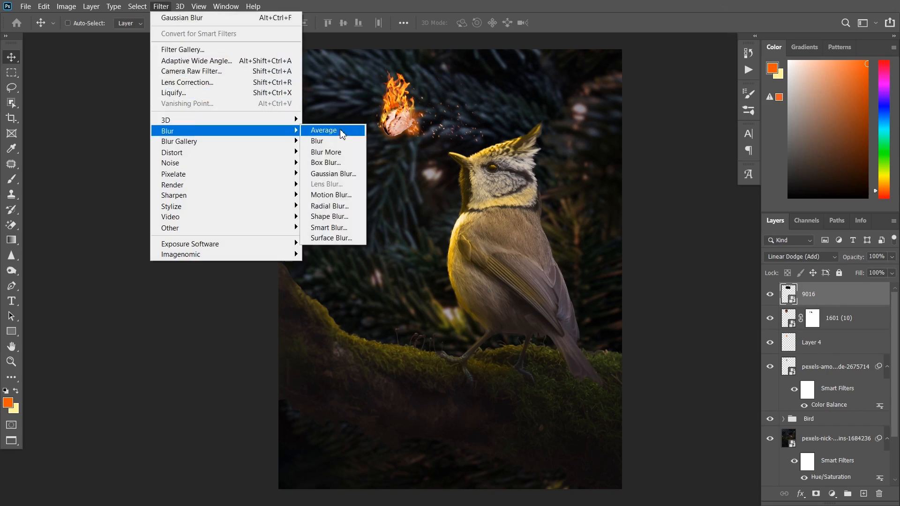
left_click(333, 173)
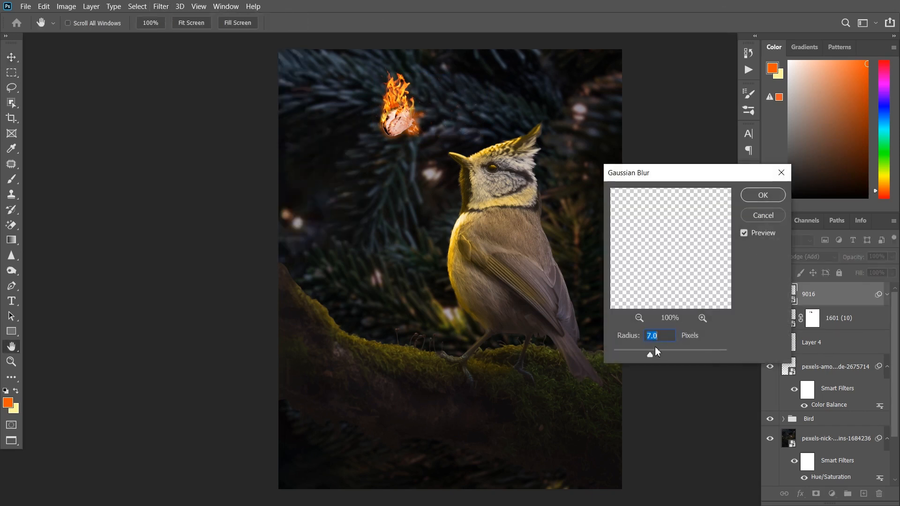
type("1")
type("0.8")
left_click(763, 195)
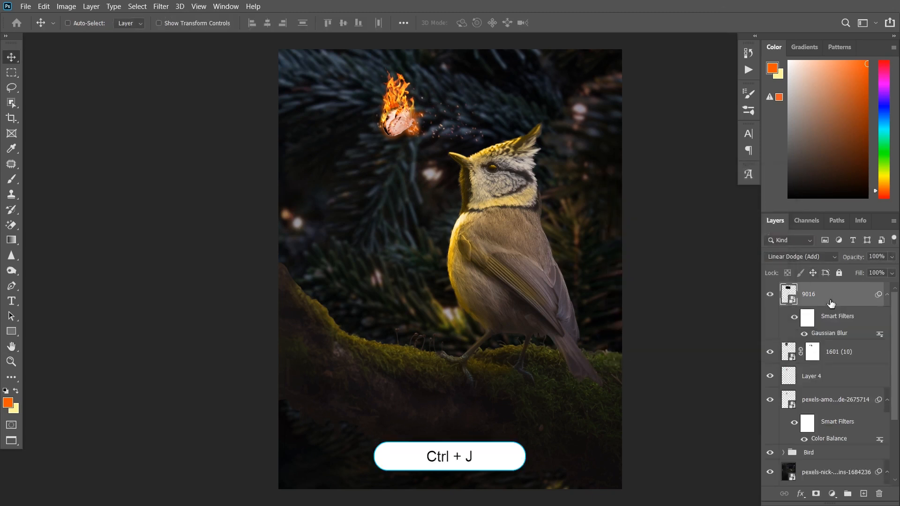
- Duplicate the sparks layer, scale the copy to 32.65% and rotate it to about -70 degrees so it extends below the butterfly
key("ctrl+j")
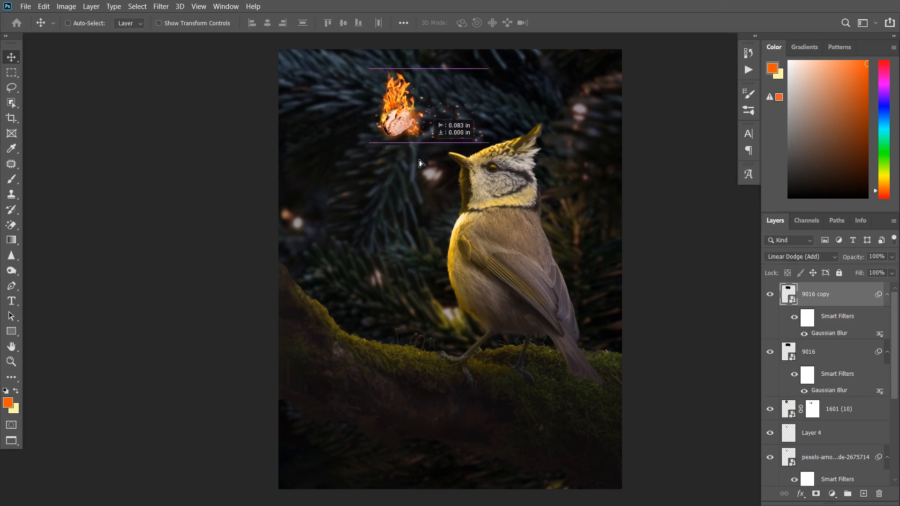
key("ctrl+t")
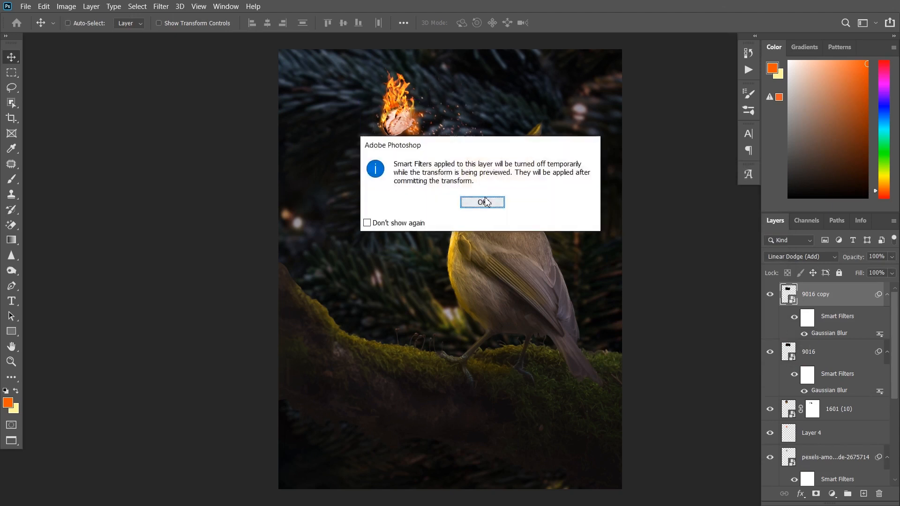
left_click(484, 202)
left_click_drag(369, 105, 385, 149)
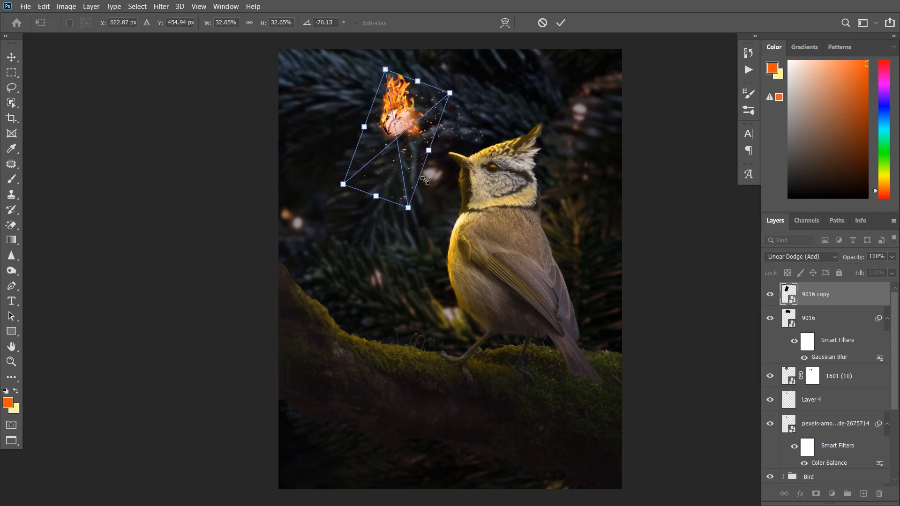
key("Return")
- Reposition and reorient the duplicated sparks around the burning butterfly
left_click_drag(404, 184, 395, 181)
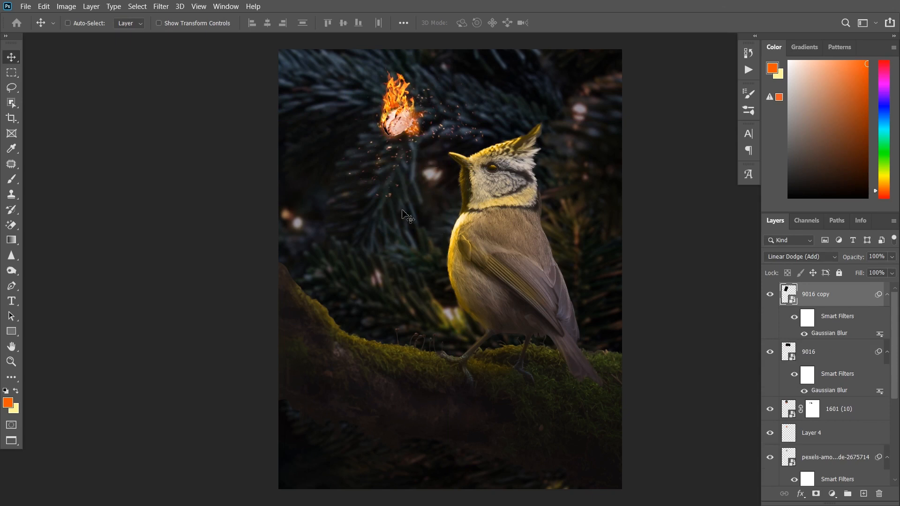
left_click_drag(391, 192, 406, 189)
left_click_drag(401, 149, 394, 128)
left_click_drag(375, 165, 381, 170)
- Add a layer mask to the sparks copy and paint black with a 100-pixel brush on its masks over the sparks around the butterfly
left_click(816, 493)
key("b")
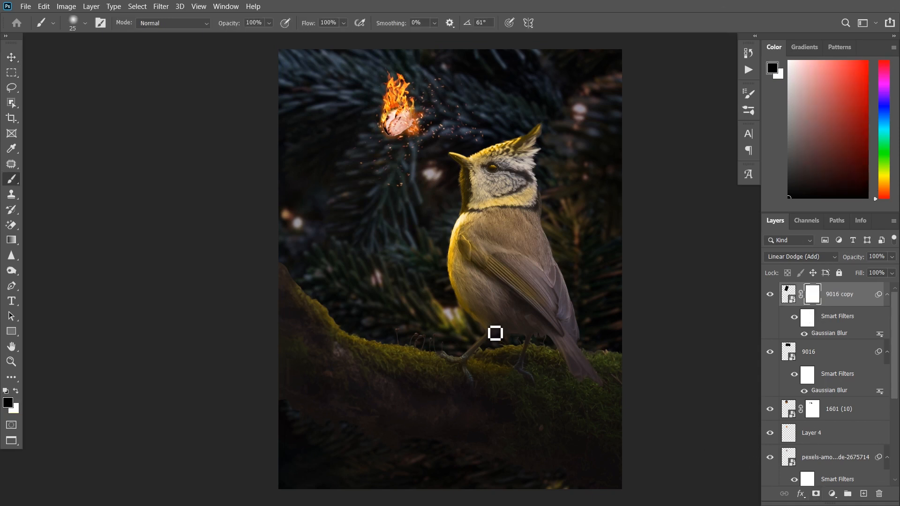
key("bracketright")
key("bracketright")
key("bracketright")
key("bracketright")
key("bracketright")
key("bracketright")
key("bracketright")
key("bracketright")
left_click(807, 319)
mouse_move(391, 155)
left_mouse_down()
mouse_move(416, 165)
mouse_move(407, 171)
left_mouse_up()
- Paint black on the original sparks layer's smart filter mask over the sparks between the butterfly and the bird
left_click(807, 375)
mouse_move(440, 139)
left_mouse_down()
mouse_move(455, 113)
mouse_move(470, 120)
mouse_move(455, 134)
mouse_move(435, 129)
left_mouse_up()
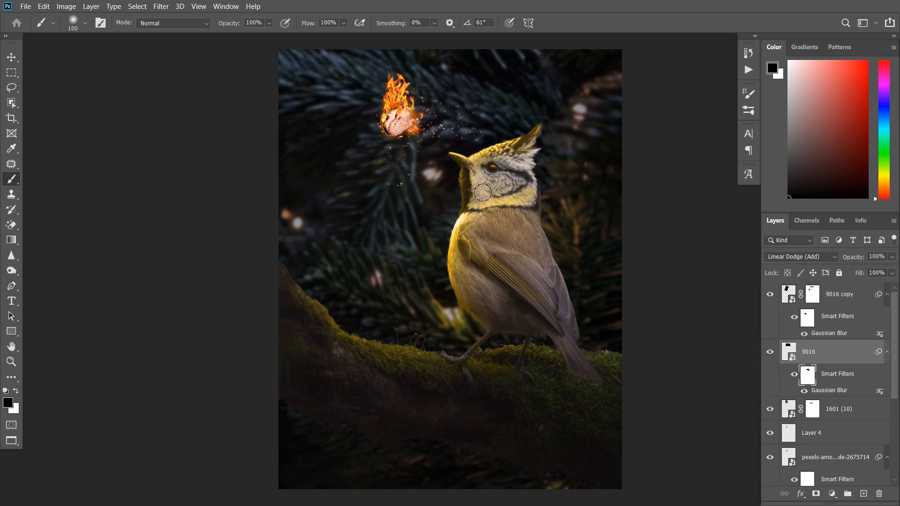
key("v")
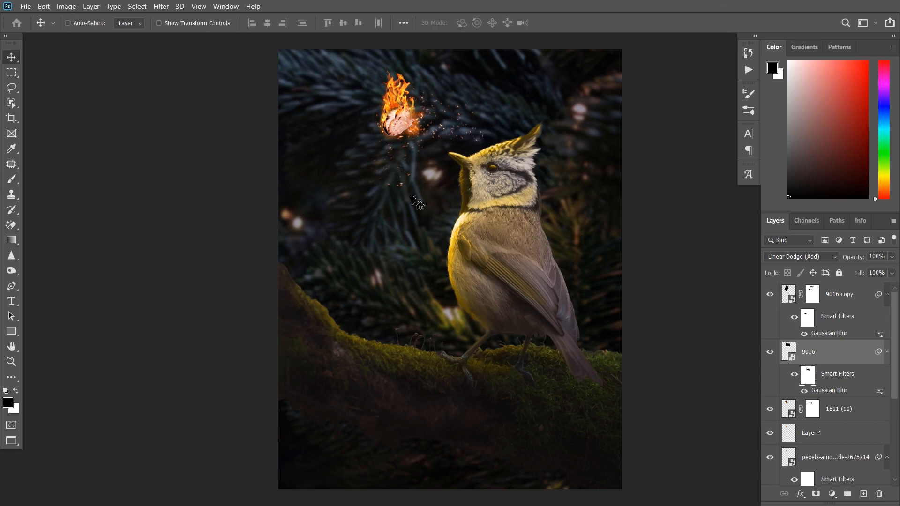
- Add a new empty layer directly above the Bird group
scroll(417, 202, "down", 1)
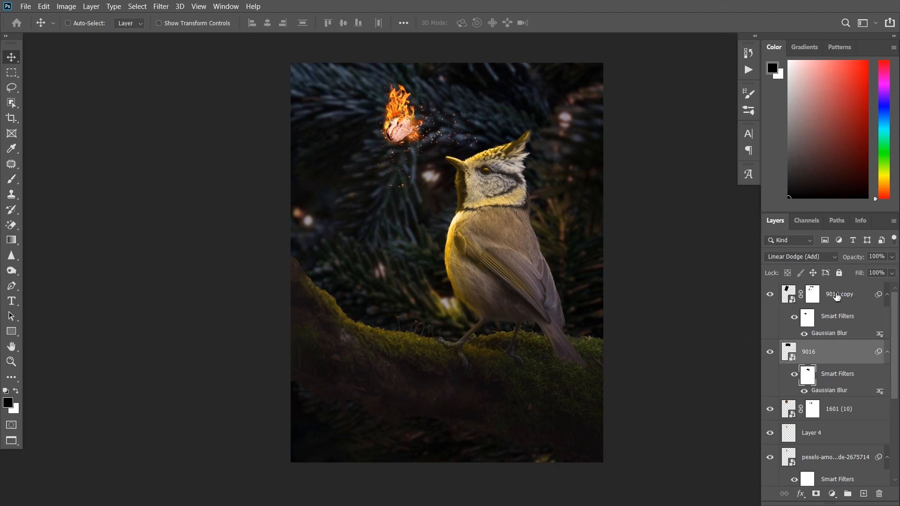
left_click(836, 295)
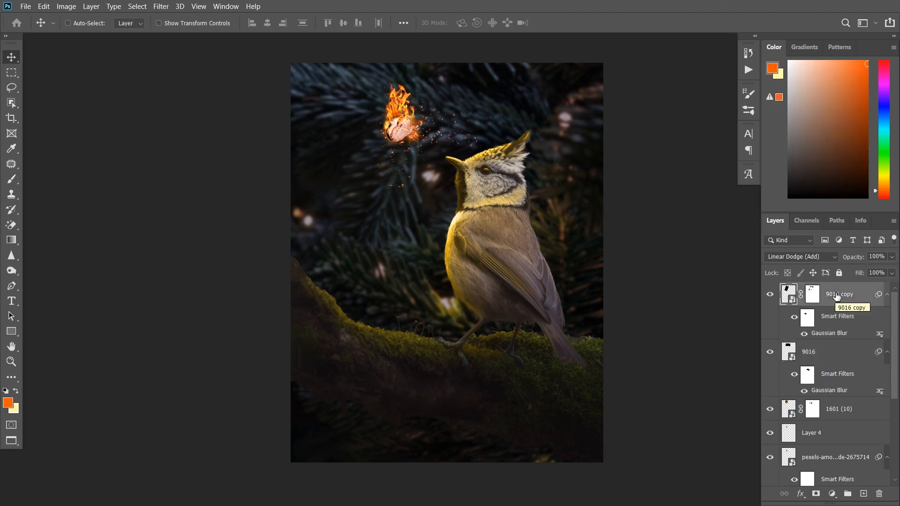
scroll(825, 356, "down", 3)
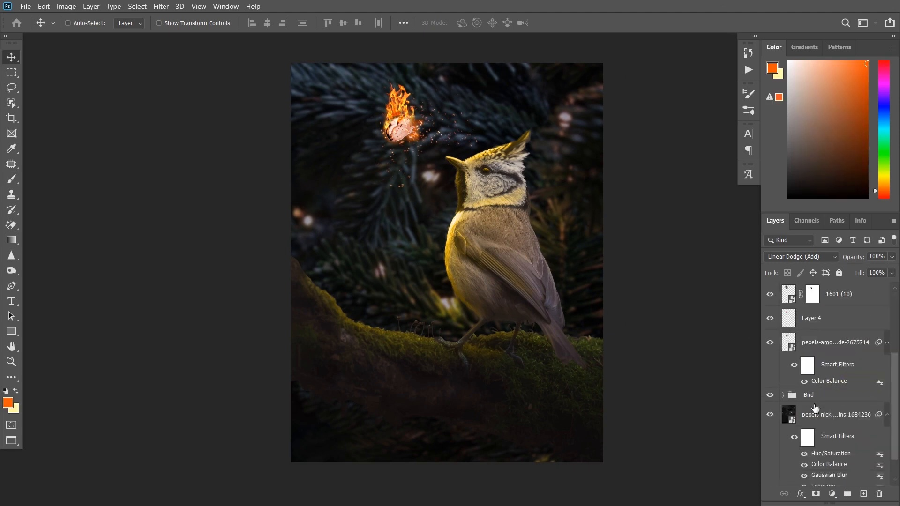
left_click(814, 399)
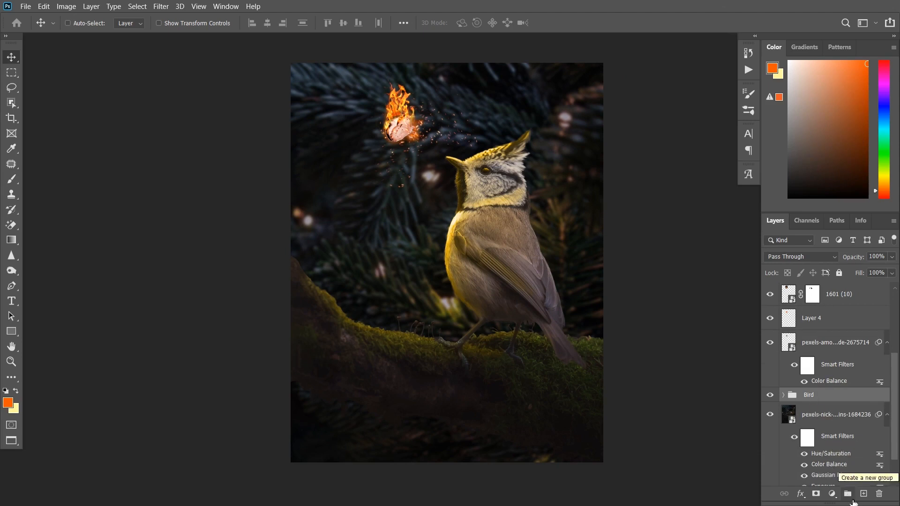
left_click(863, 495)
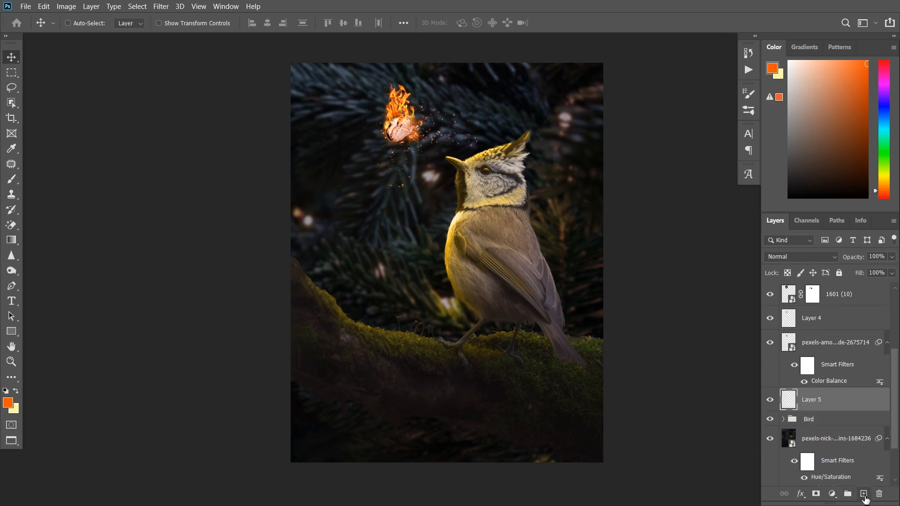
- Set the foreground colour to a slightly paler shade of the yellow f9bd00
left_click(8, 404)
type("f9bd00")
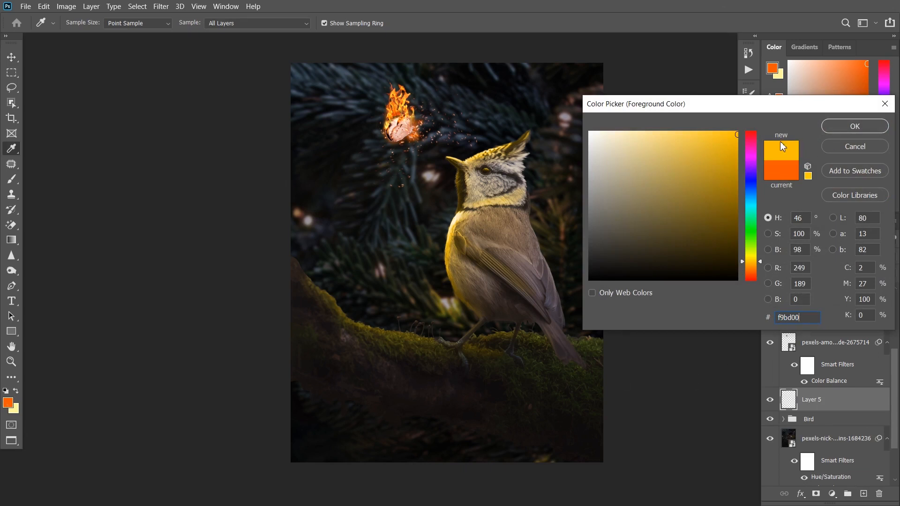
left_click_drag(707, 135, 708, 131)
left_click(854, 126)
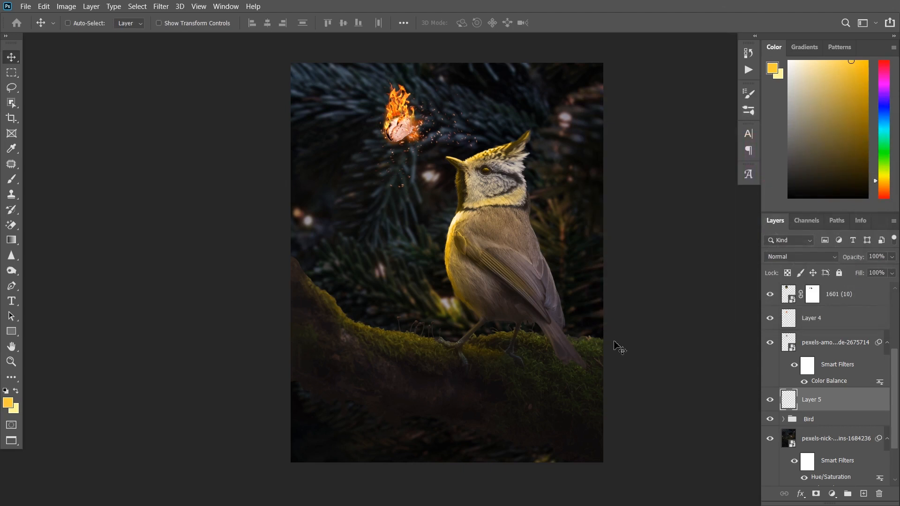
- Set up a soft 300-pixel brush with 0% hardness and a flattened elliptical tip angled at 39°
key("b")
key("bracketright")
key("bracketright")
key("bracketright")
key("bracketright")
key("bracketright")
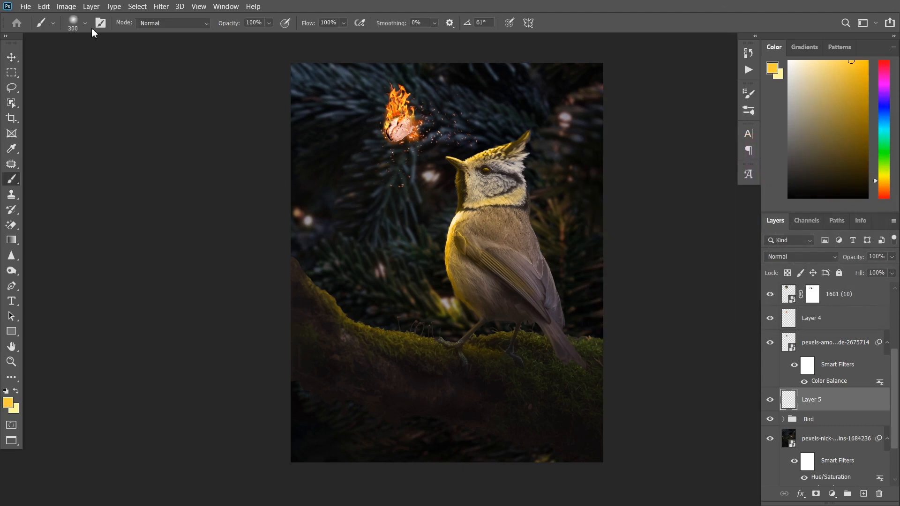
left_click(86, 24)
mouse_move(22, 60)
left_mouse_down()
mouse_move(47, 57)
mouse_move(36, 61)
left_mouse_up()
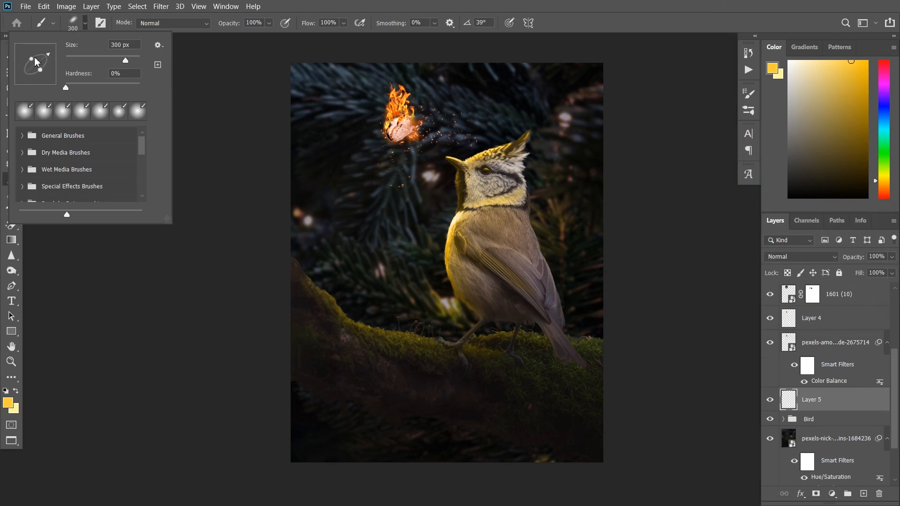
left_click(84, 23)
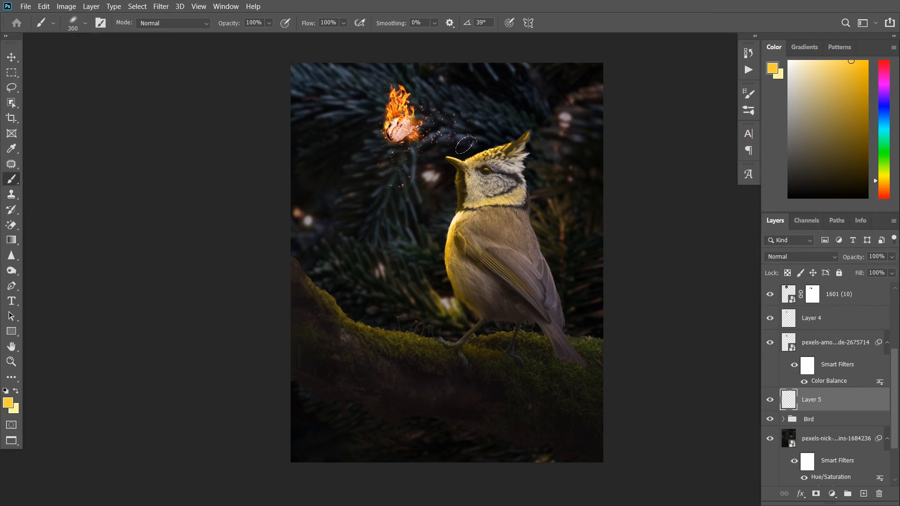
- Rotate the brush tip to 29° and lower the brush opacity to 15%
key("Right")
key("Right")
key("Right")
key("Right")
key("Right")
key("Right")
key("Right")
key("Right")
key("Right")
left_click_drag(269, 24, 256, 37)
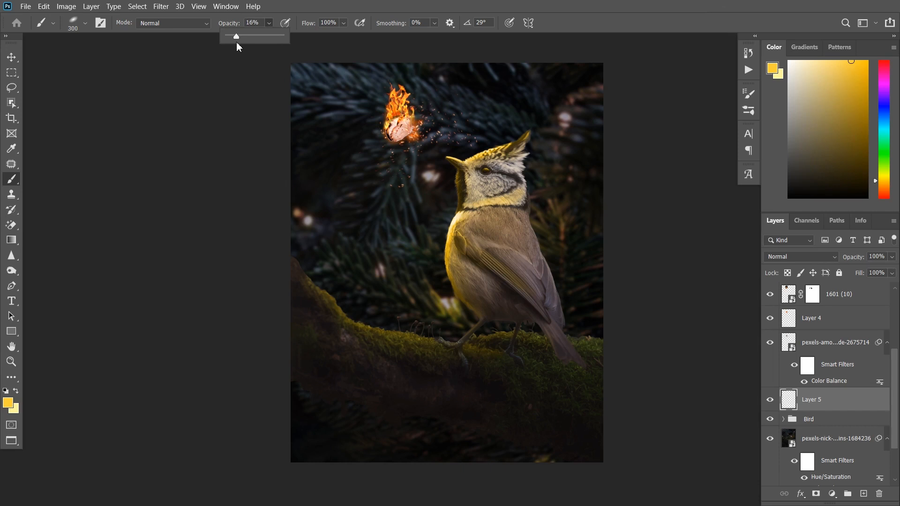
left_click_drag(236, 42, 237, 42)
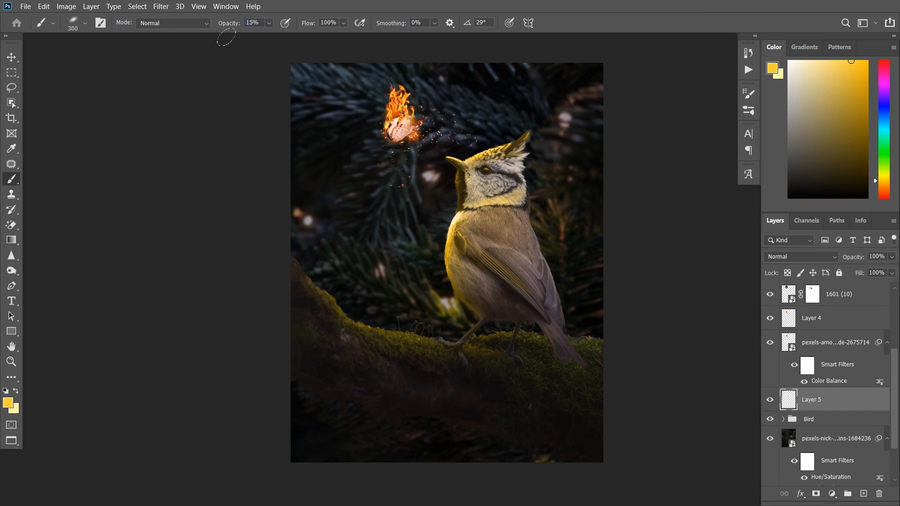
- Paint a faint yellow glow near the bird's crest and along its breast with a 400-pixel brush, turning the tip to 111°
key("bracketright")
left_click(473, 140)
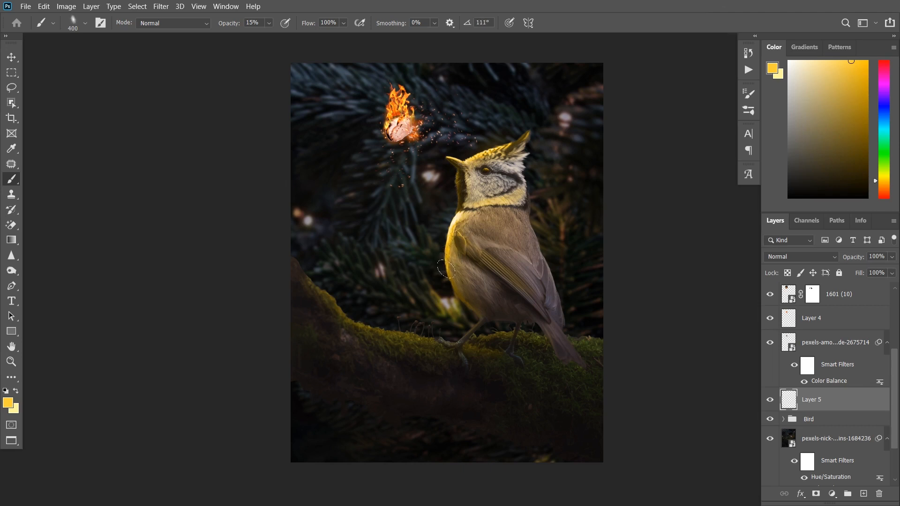
left_click(446, 269)
- Move the glow layer below the Bird group and compare the image with and without it
left_click_drag(811, 399, 813, 429)
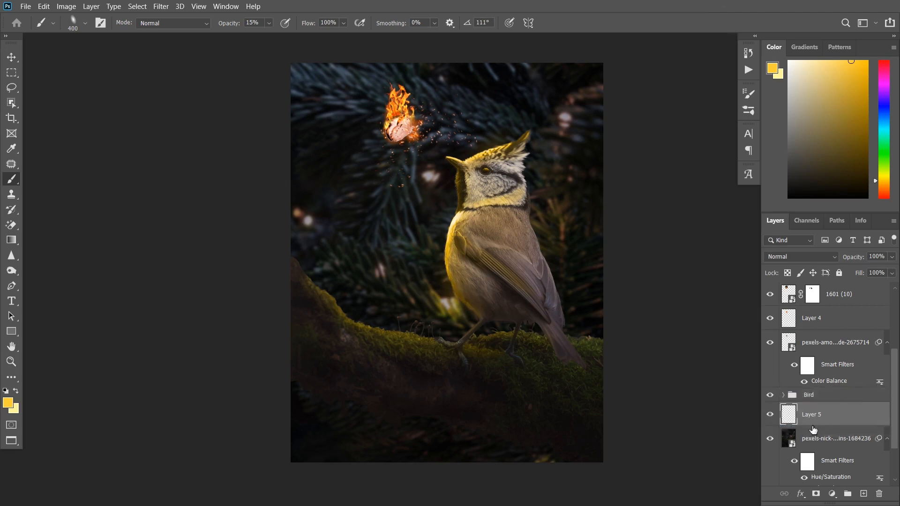
left_click(769, 416)
left_click(769, 415)
left_click(770, 416)
left_click(770, 415)
- Add a new layer above the Bird group and set the brush to 1100 pixels, a 137° tip angle and 10% opacity
left_click(818, 397)
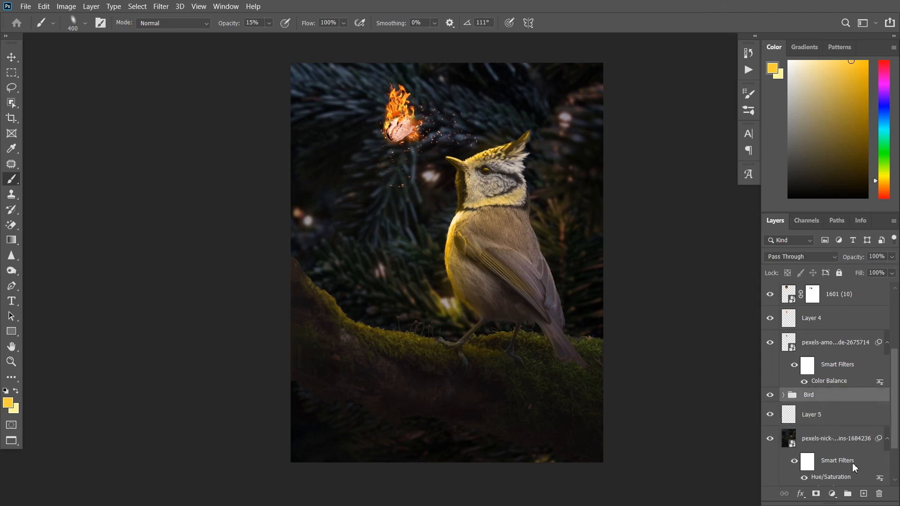
left_click(862, 494)
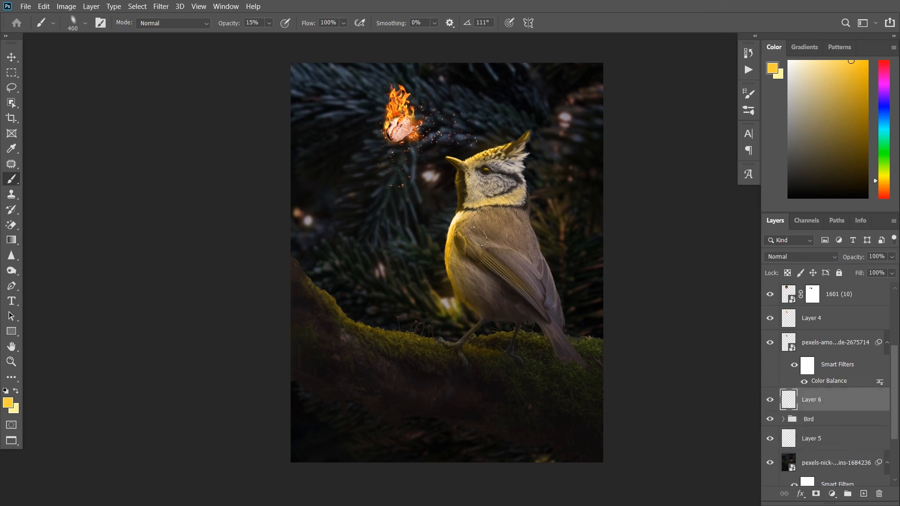
left_click(85, 24)
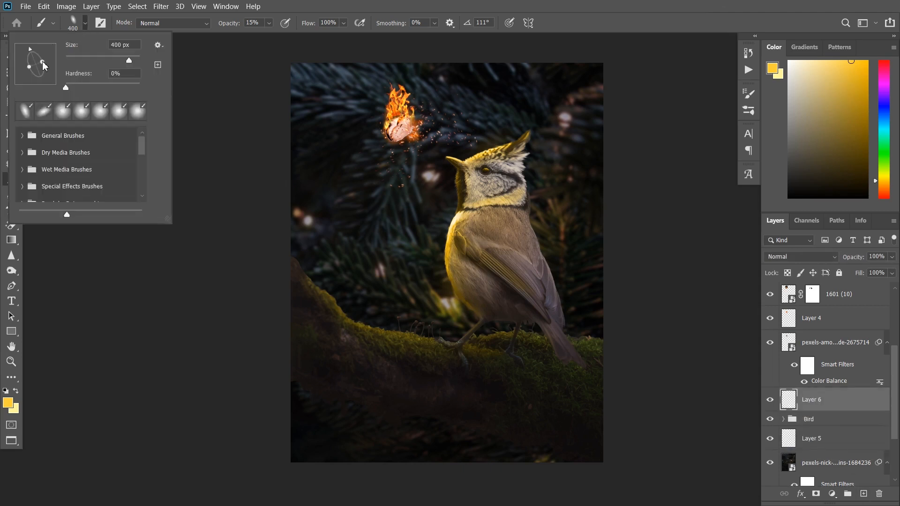
left_click_drag(30, 51, 26, 51)
left_click(86, 25)
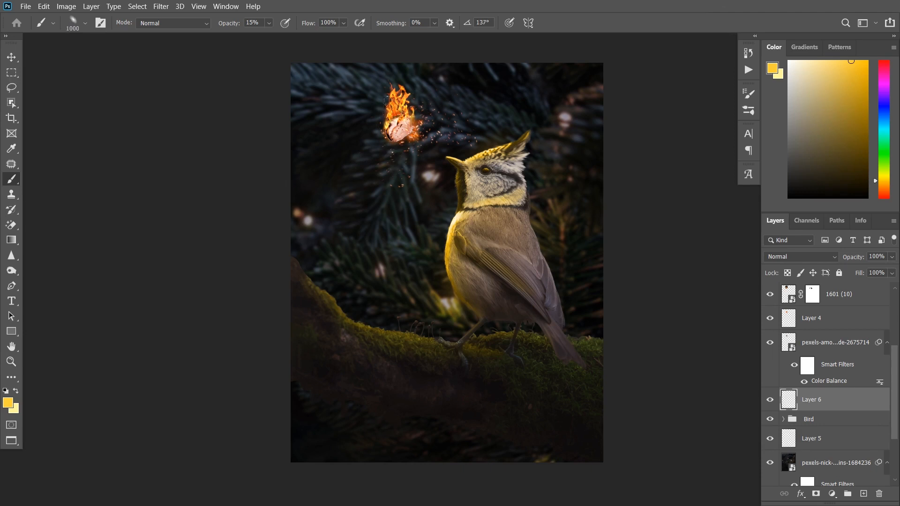
left_click(270, 23)
left_click(269, 22)
key("bracketright")
key("1")
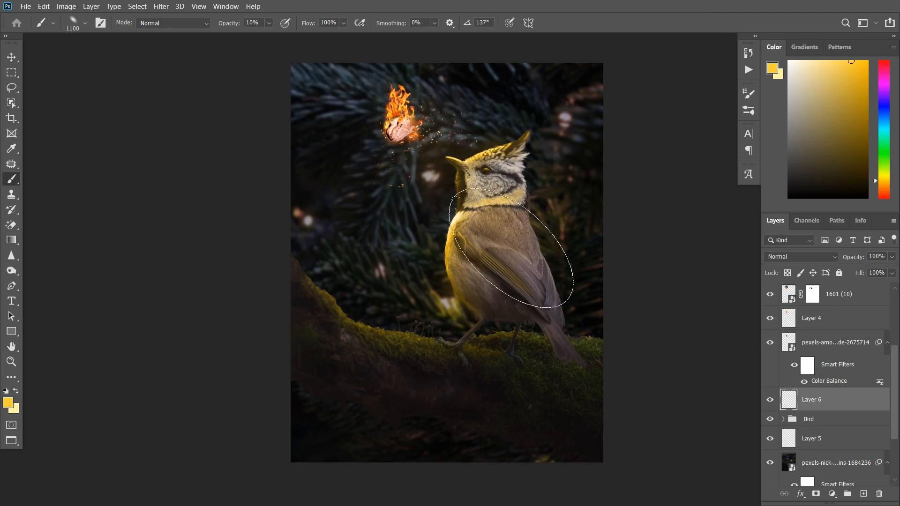
- Make the brush tip rounder, paint a soft yellow glow over the bird at 5% opacity, and compare with the layer hidden
left_click(86, 24)
left_click_drag(41, 65, 45, 55)
left_click(270, 24)
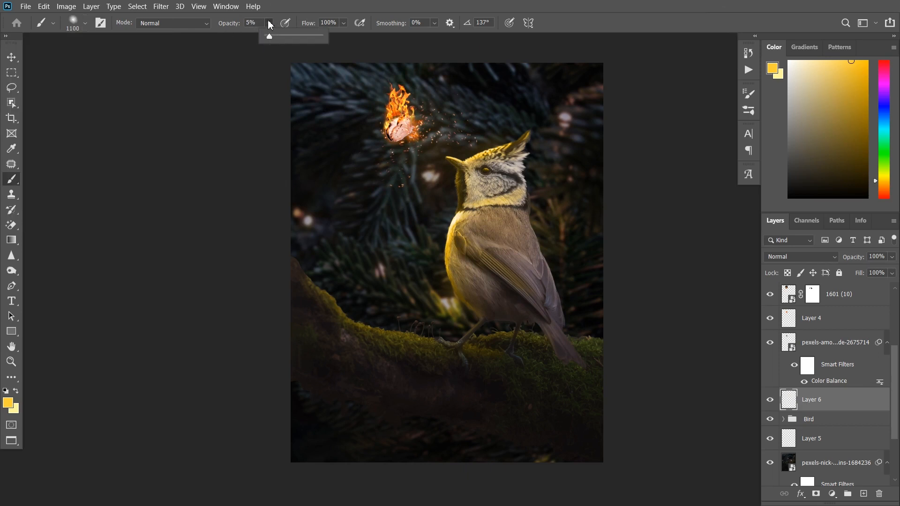
left_click(268, 21)
key("Return")
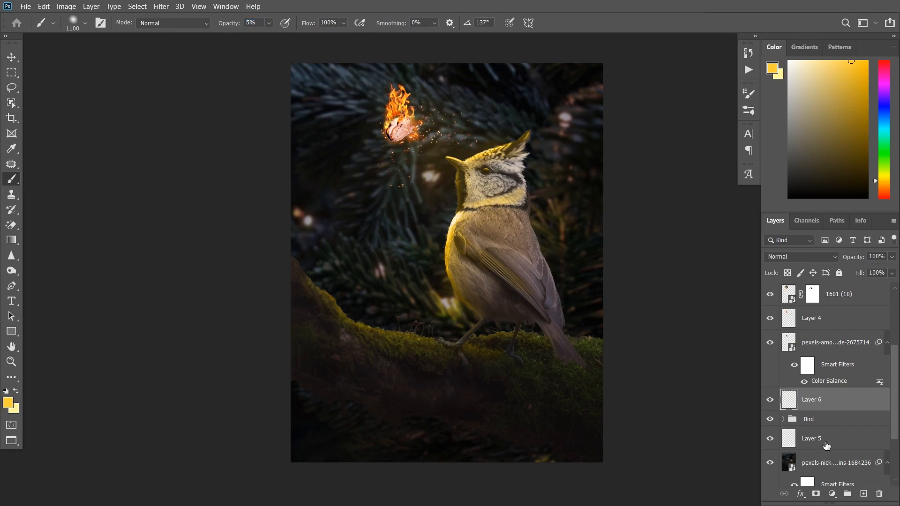
left_click(769, 399)
left_click(769, 399)
key("v")
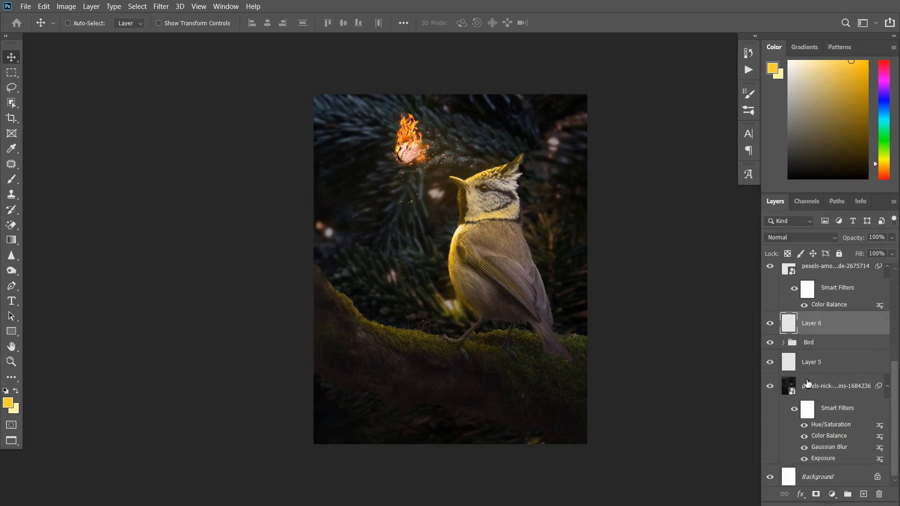
- Group all layers above the Background and compare the image with the group hidden and shown
left_click(814, 388)
scroll(820, 375, "up", 4)
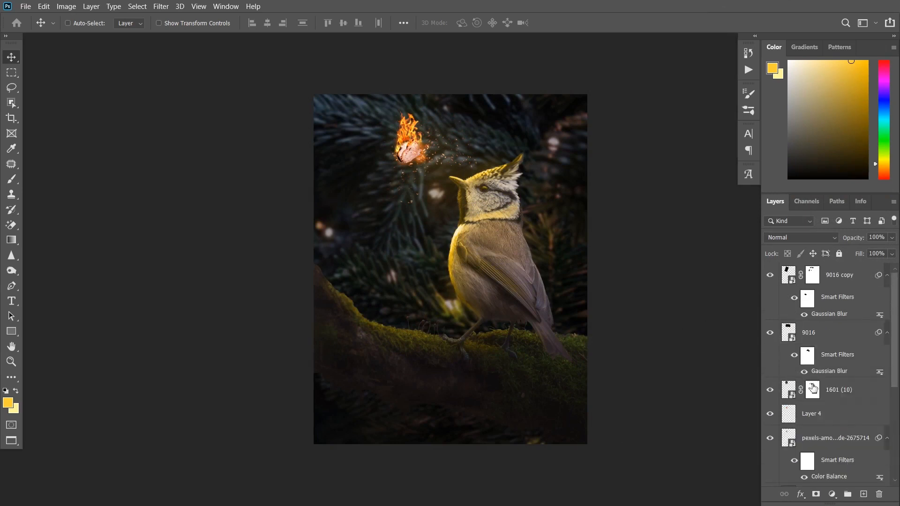
left_click(833, 281, "shift")
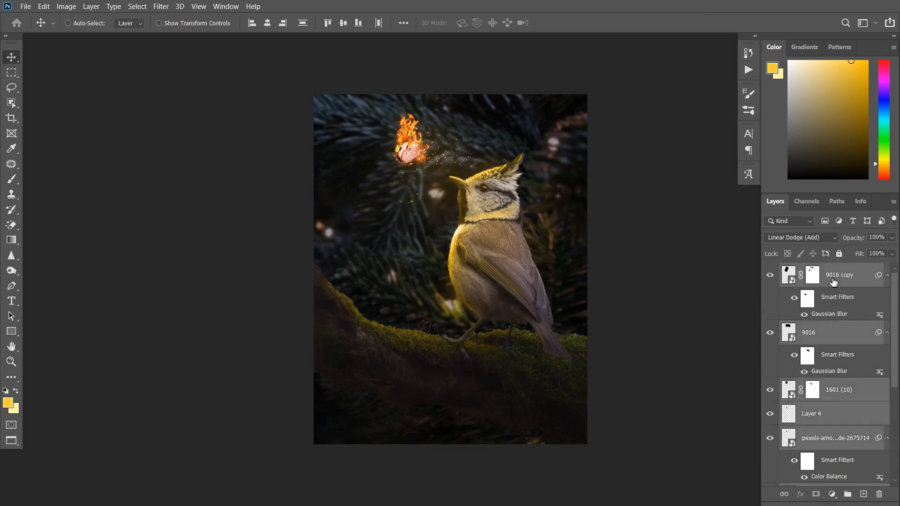
left_click(848, 498)
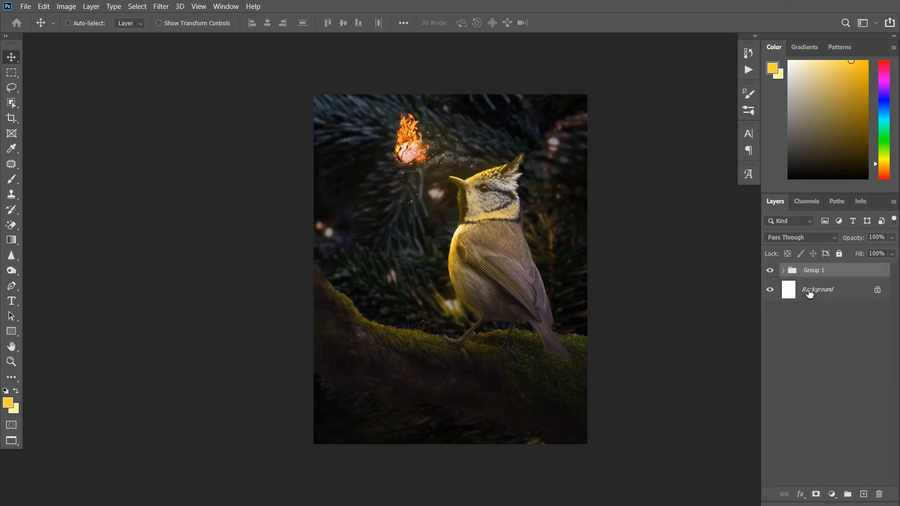
left_click(770, 272)
left_click(770, 272)
- Add a Color Lookup adjustment above the group using the Fuji REALA 500D Kodak 2393 LUT
left_click(829, 297)
left_click(809, 275)
left_click(831, 494)
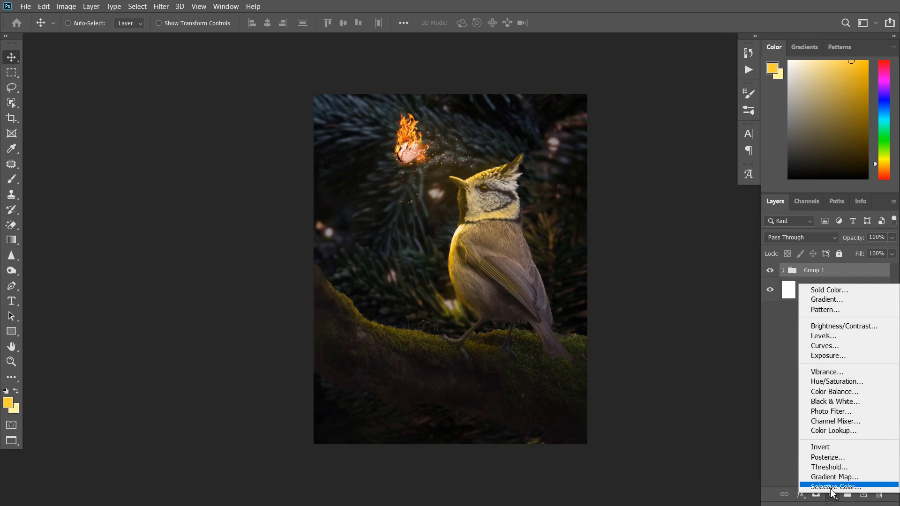
left_click(834, 430)
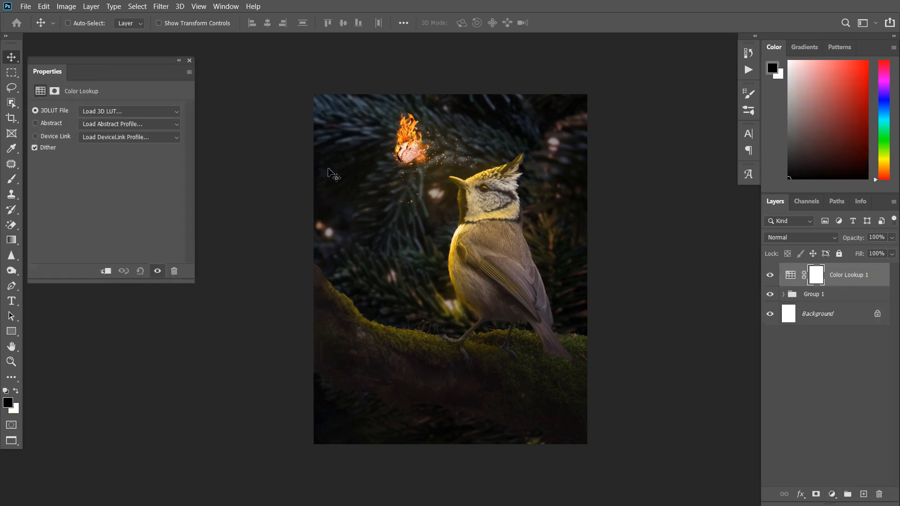
left_click(159, 115)
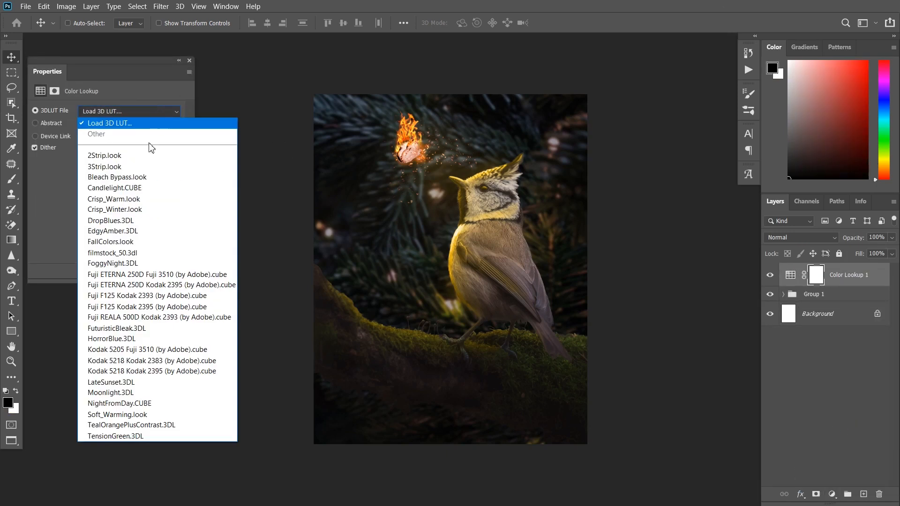
left_click(132, 318)
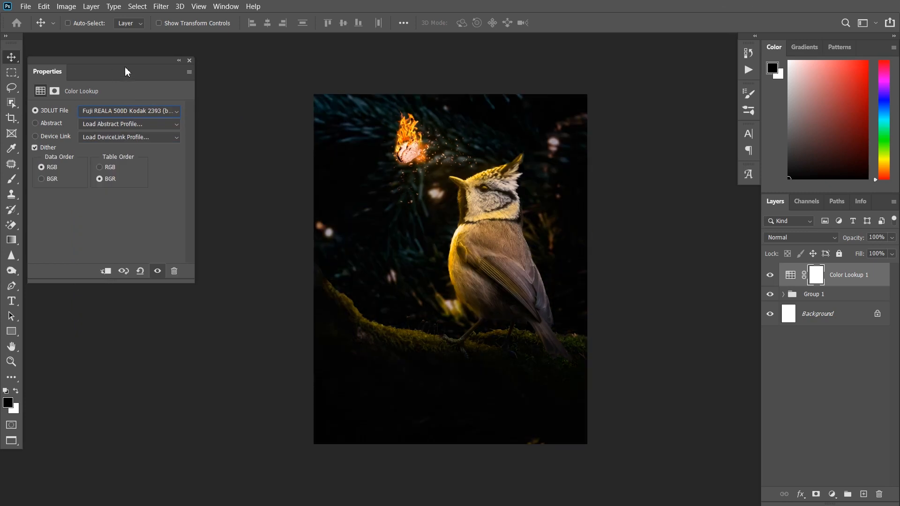
left_click(189, 61)
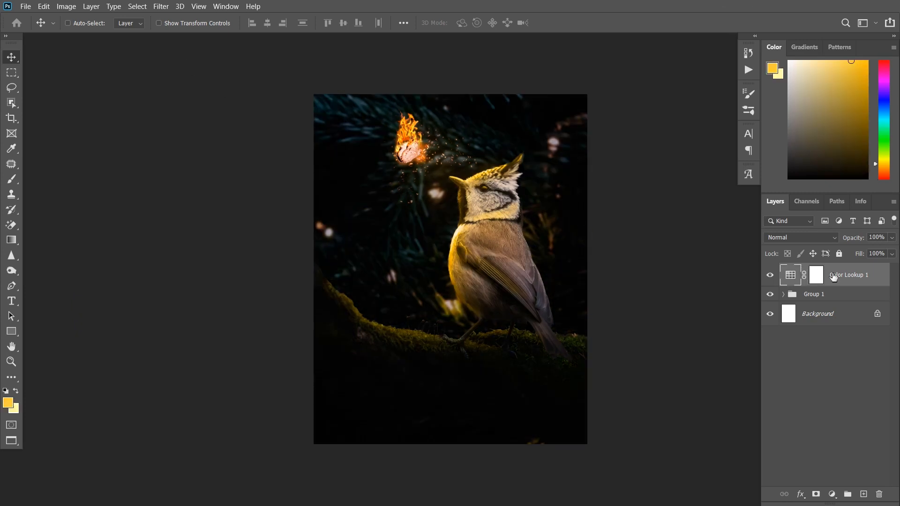
- Reduce the Color Lookup layer's opacity to 15% and reselect the layer
left_click(892, 238)
left_click_drag(893, 250, 844, 253)
left_click(869, 368)
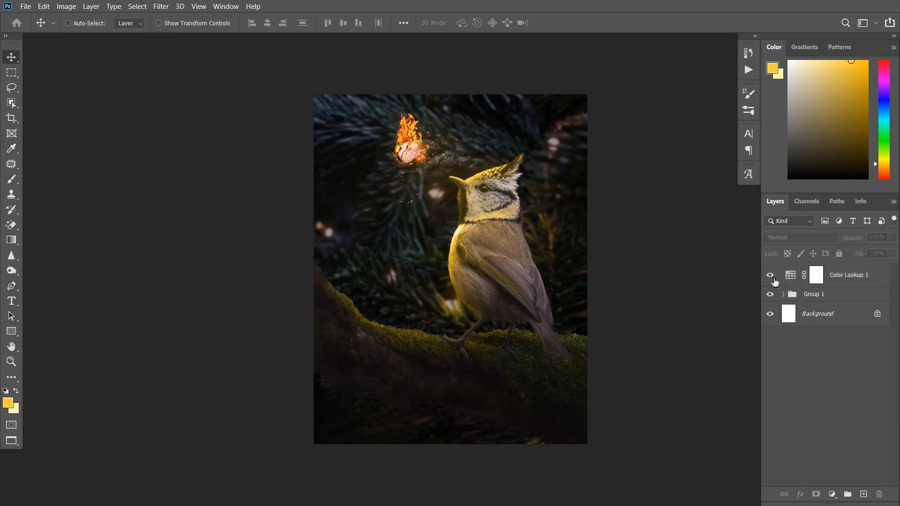
left_click(843, 275)
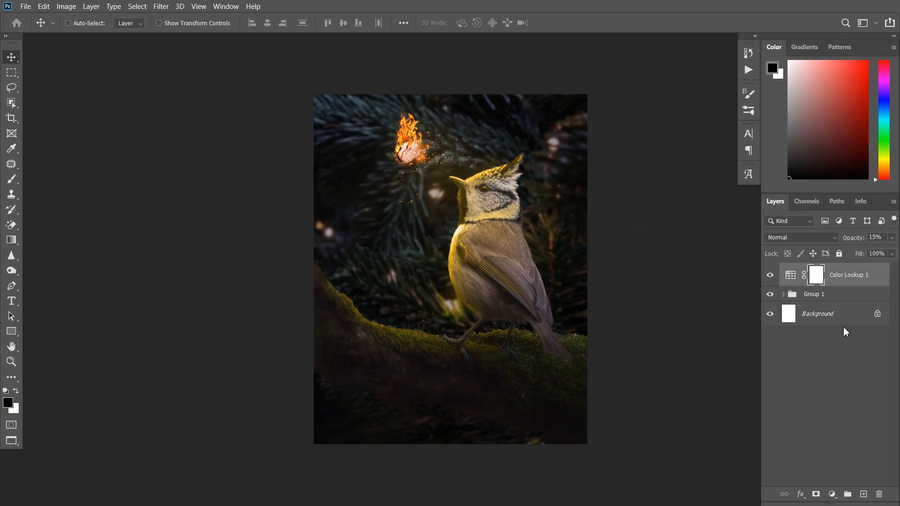
- Add a Curves adjustment above the Color Lookup layer and raise the curve slightly to brighten the image
left_click(832, 493)
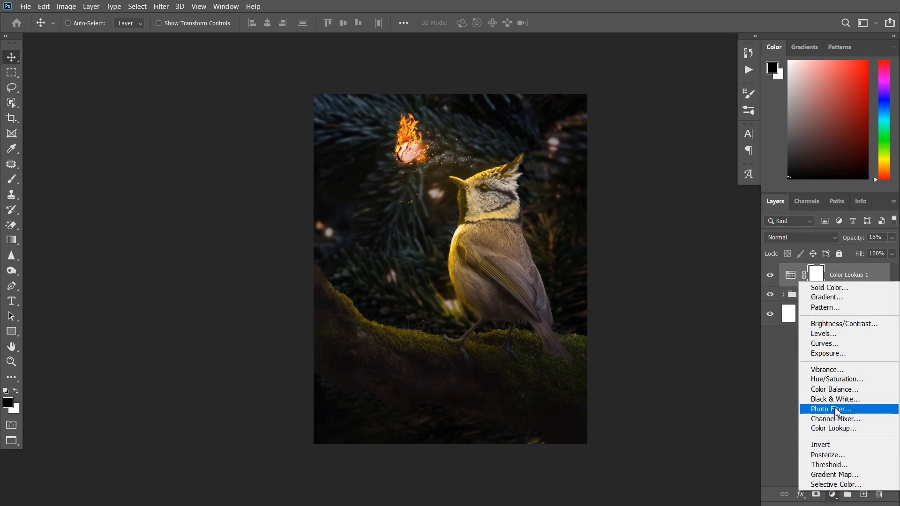
left_click(824, 344)
left_click_drag(116, 196, 113, 190)
left_click(188, 61)
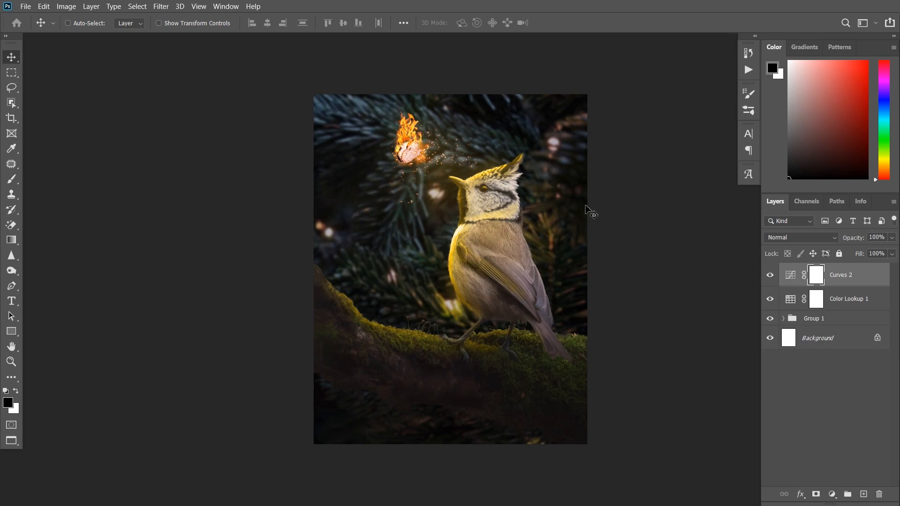
- Add a Color Balance adjustment above the Curves layer and shift its midtones to warm the image
left_click(830, 493)
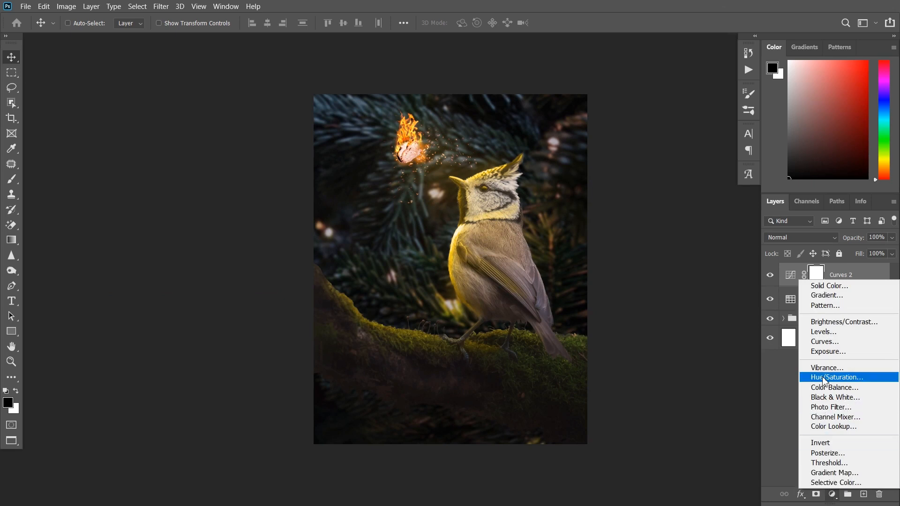
left_click(827, 387)
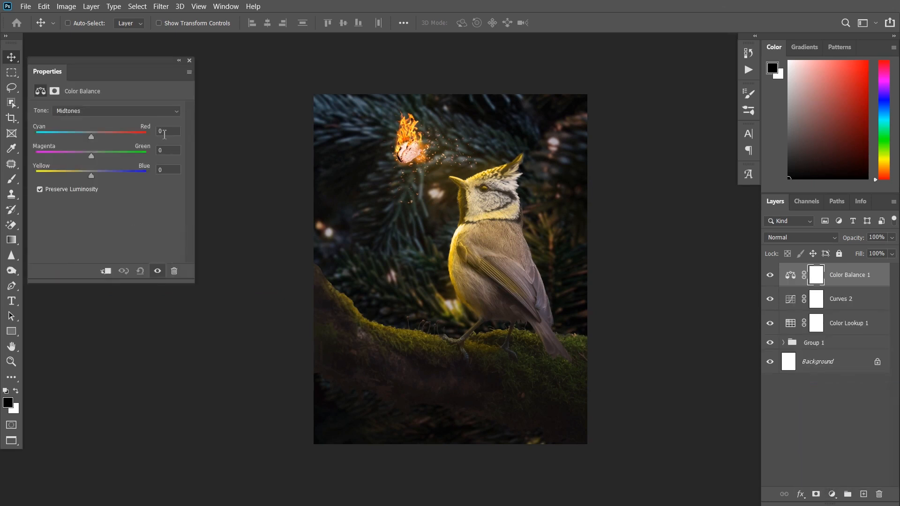
left_click_drag(91, 136, 87, 177)
left_click(189, 60)
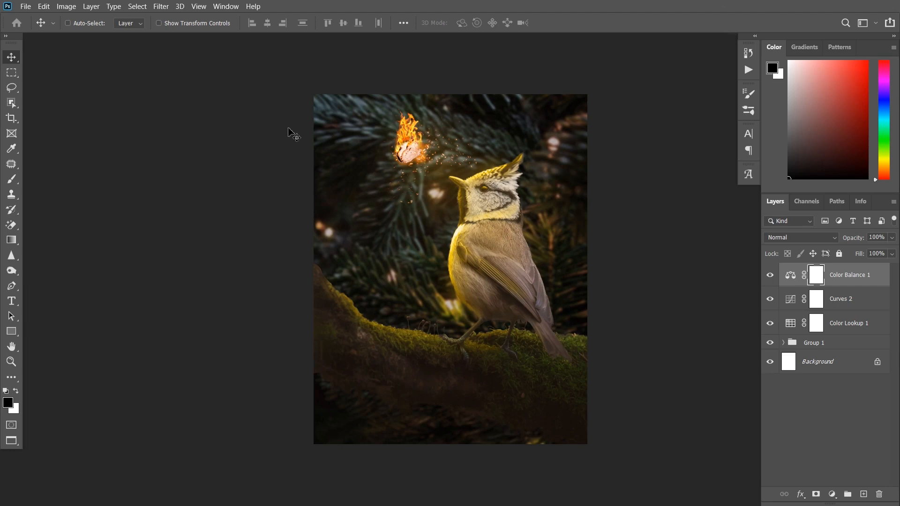
- Add a Brightness/Contrast adjustment with Brightness 15 and compare the image with it hidden and shown
left_click(837, 494)
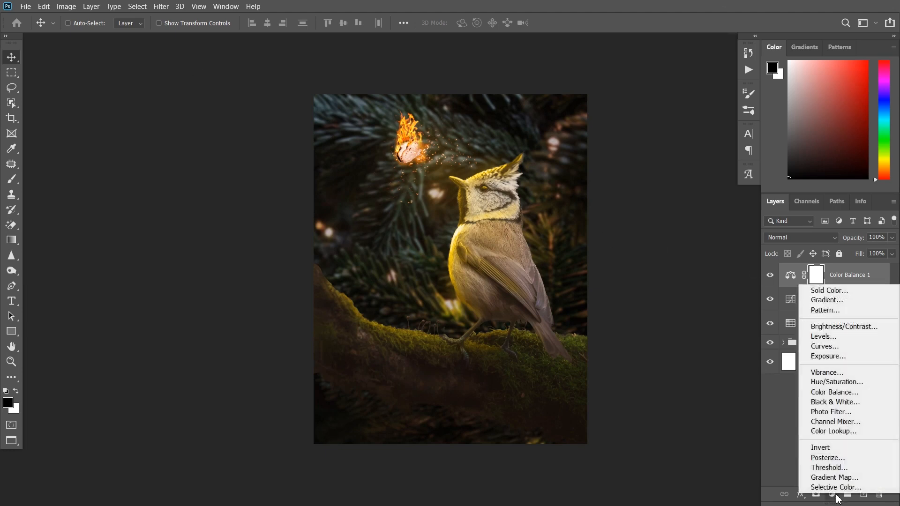
left_click(816, 326)
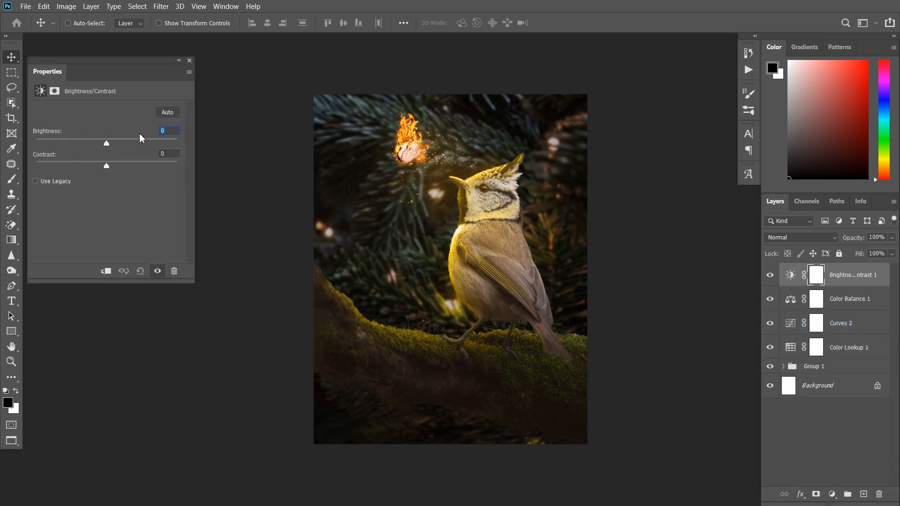
type("15")
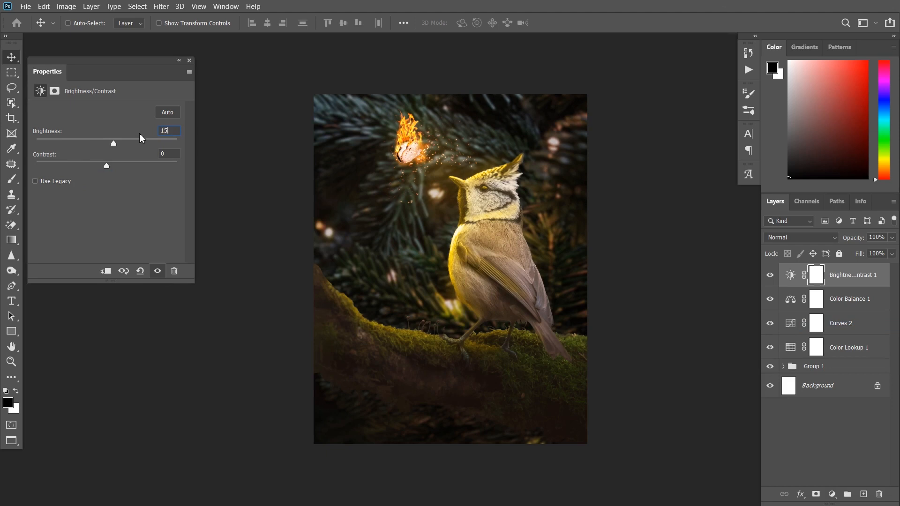
left_click(189, 60)
left_click(770, 275)
left_click(770, 275)
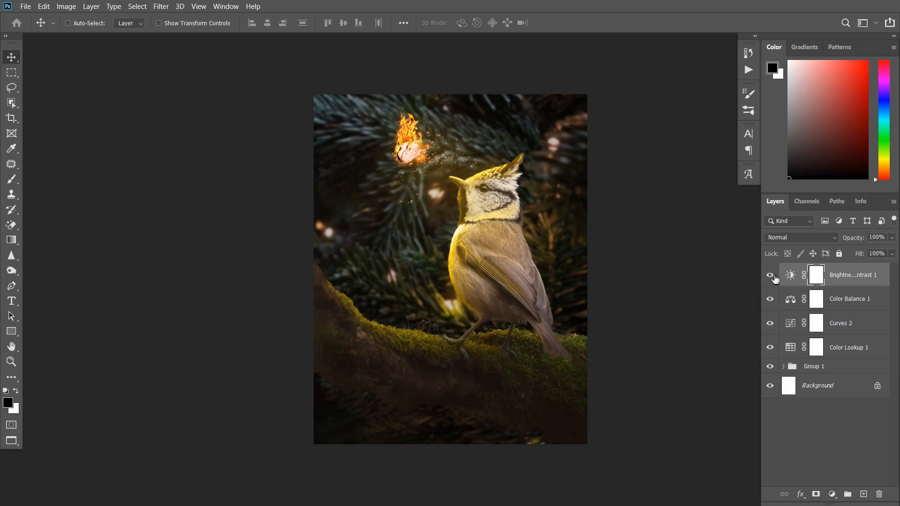
- Create a new layer directly above Group 1 and fill it with the cyan foreground colour 03fffc
left_click(827, 369)
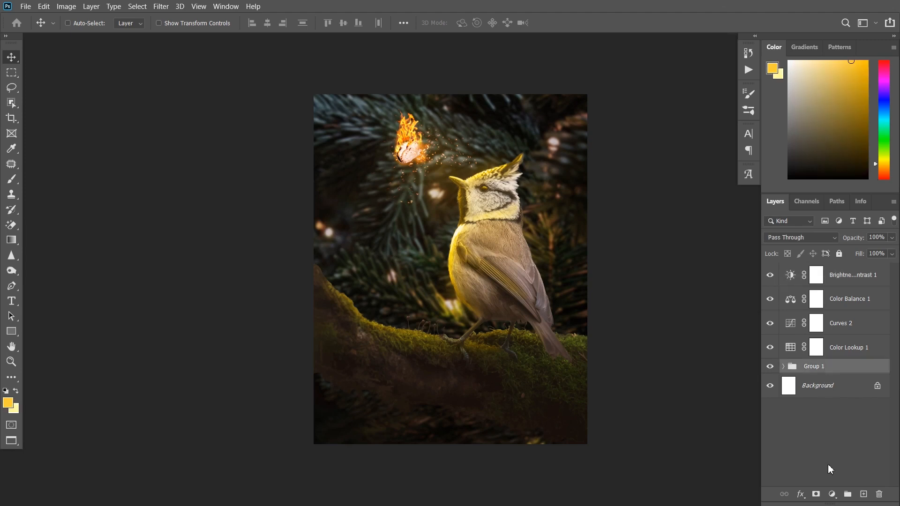
left_click(864, 495)
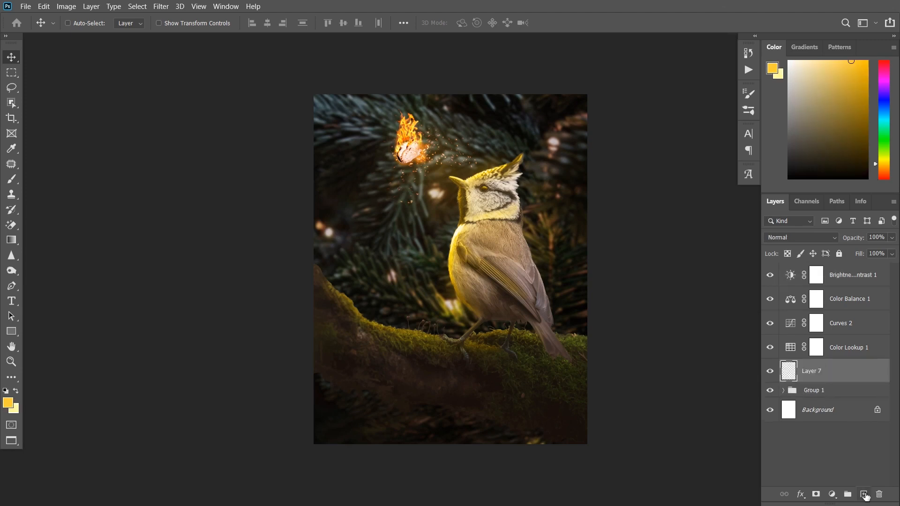
left_click(8, 404)
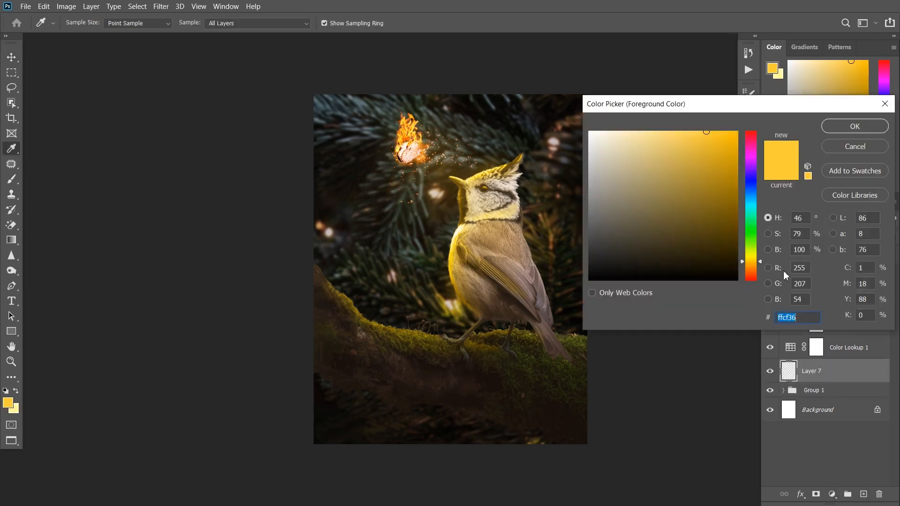
left_click_drag(746, 263, 749, 210)
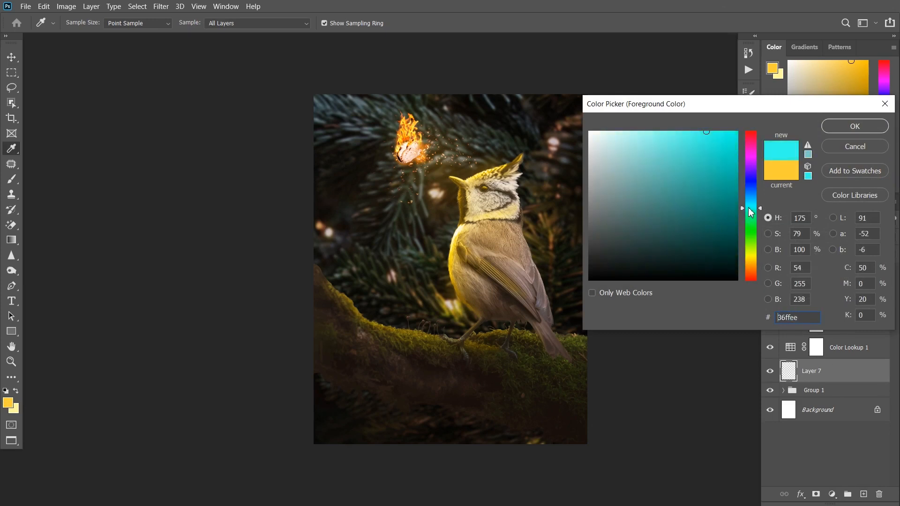
left_click_drag(732, 175, 720, 172)
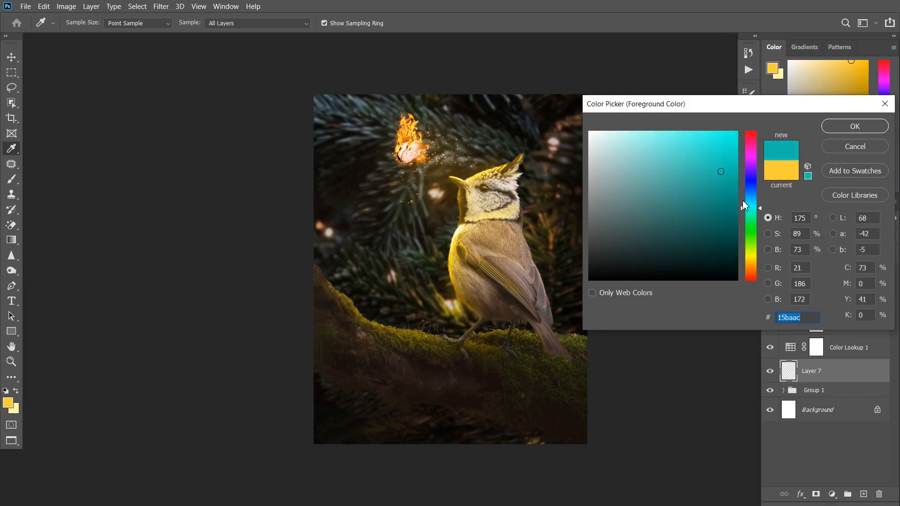
type("03fffc")
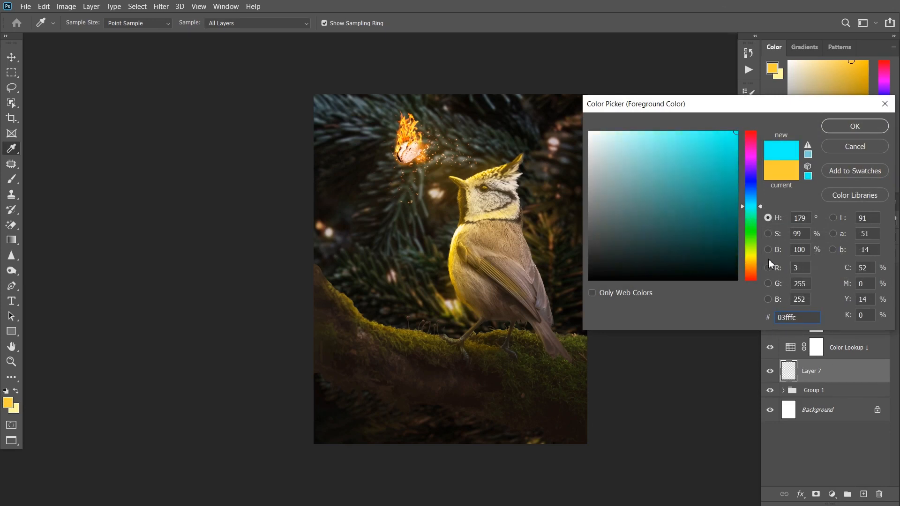
left_click(854, 126)
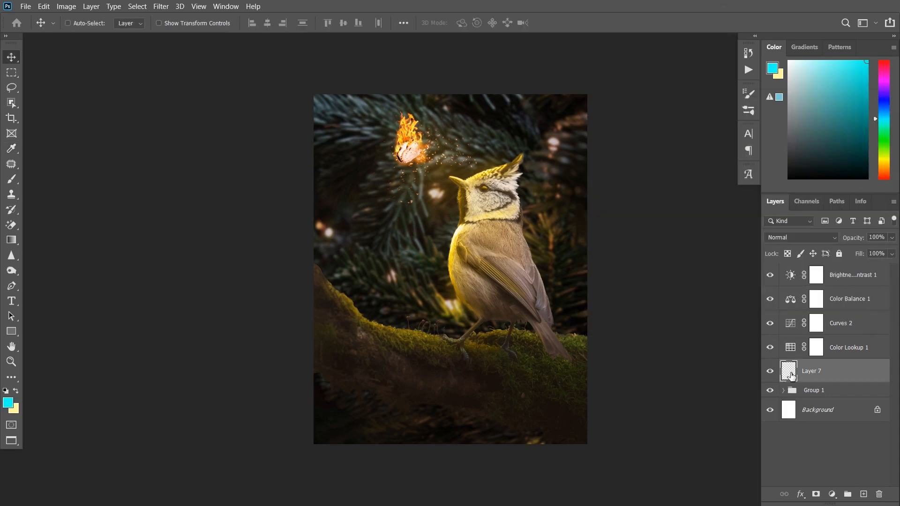
key("alt+BackSpace")
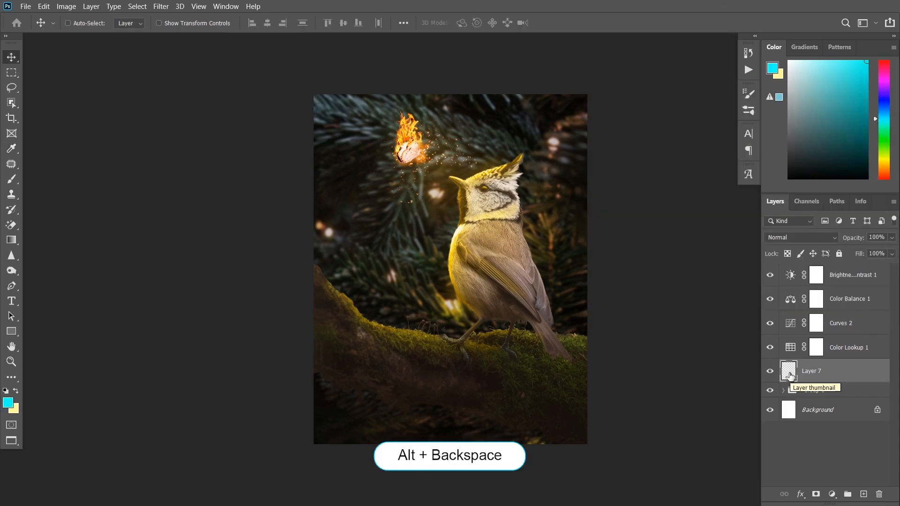
key("alt+BackSpace")
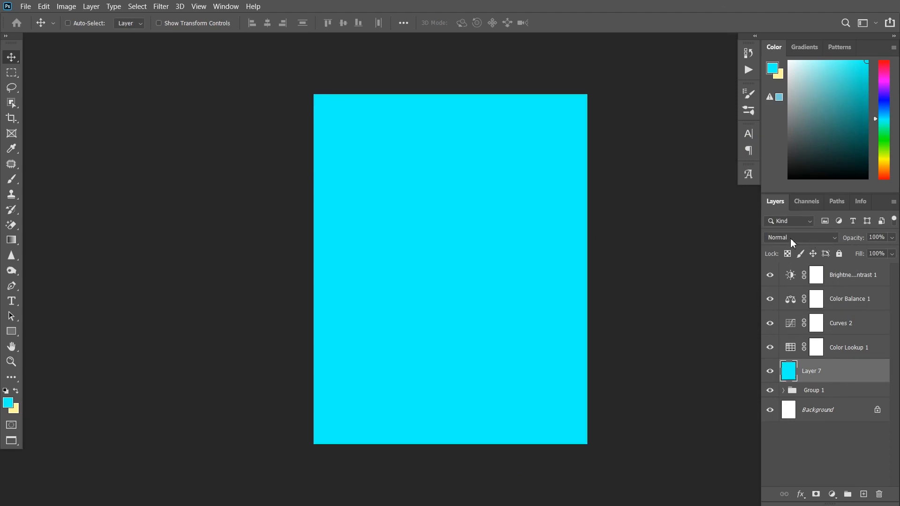
- Set the cyan fill layer's blend mode to Soft Light and its opacity to 11%
left_click(828, 259)
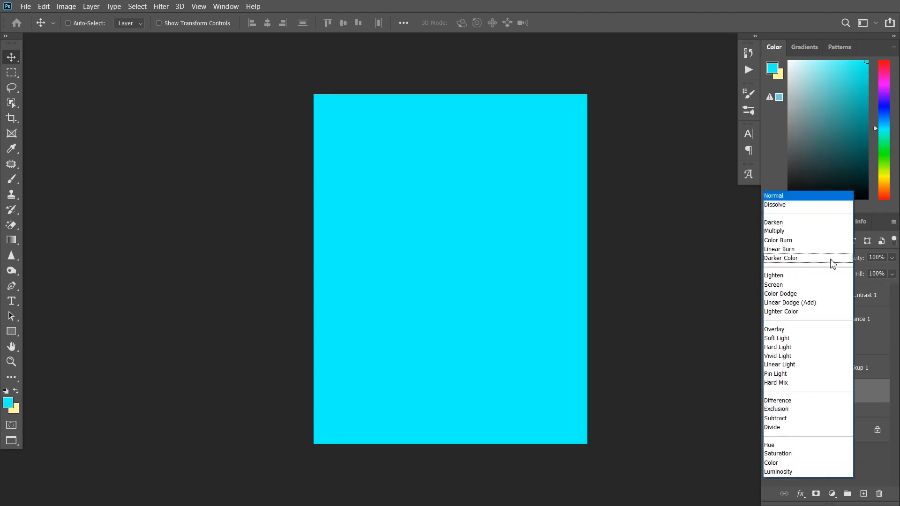
left_click(787, 338)
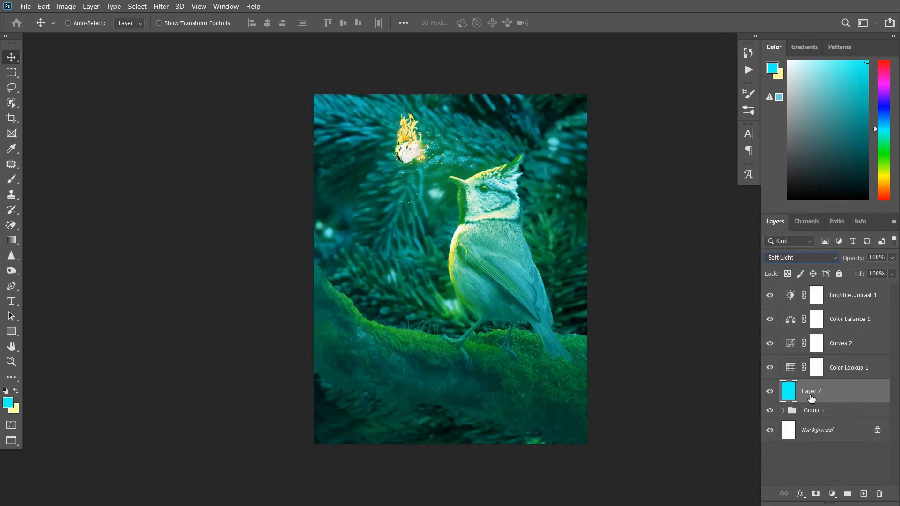
left_click(892, 258)
left_click_drag(893, 270, 842, 273)
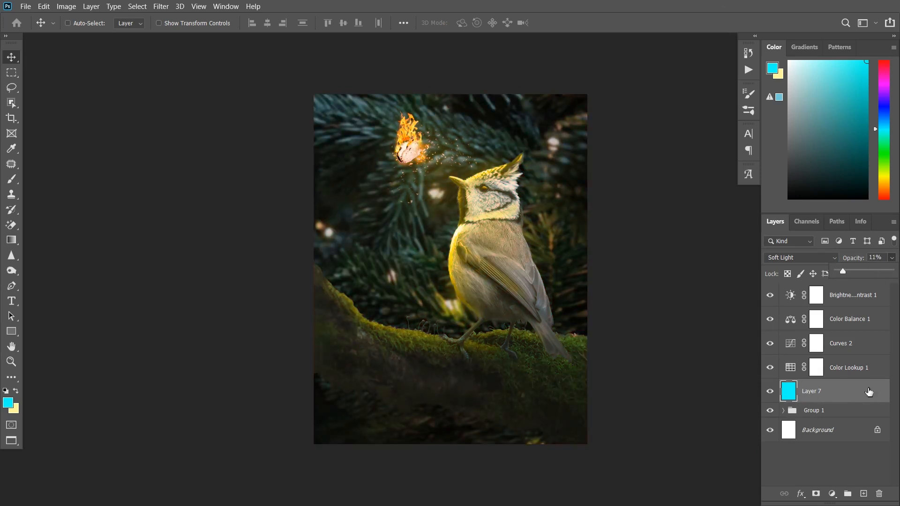
- Compare the image with the cyan fill layer hidden and shown
left_click(769, 392)
left_click(770, 391)
left_click(770, 392)
left_click(770, 392)
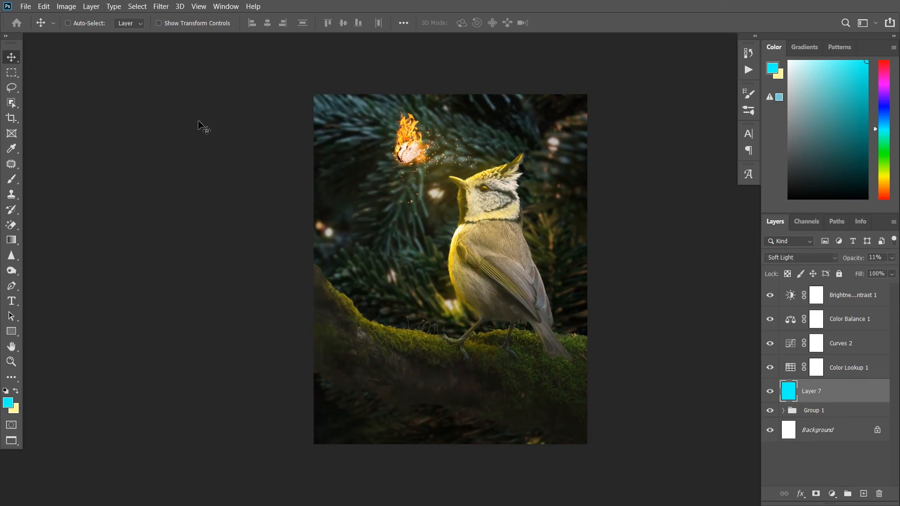
scroll(280, 193, "down", 1)
left_click_drag(404, 183, 382, 179)
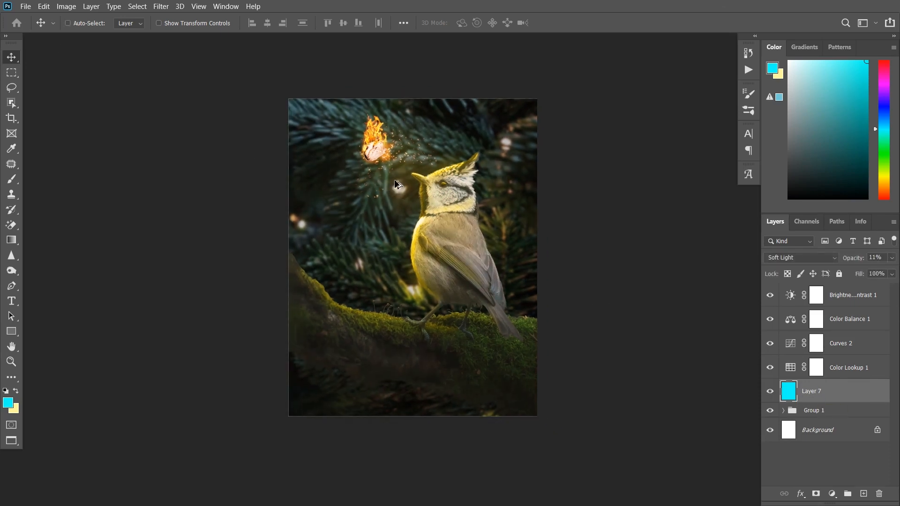
scroll(391, 189, "up", 1)
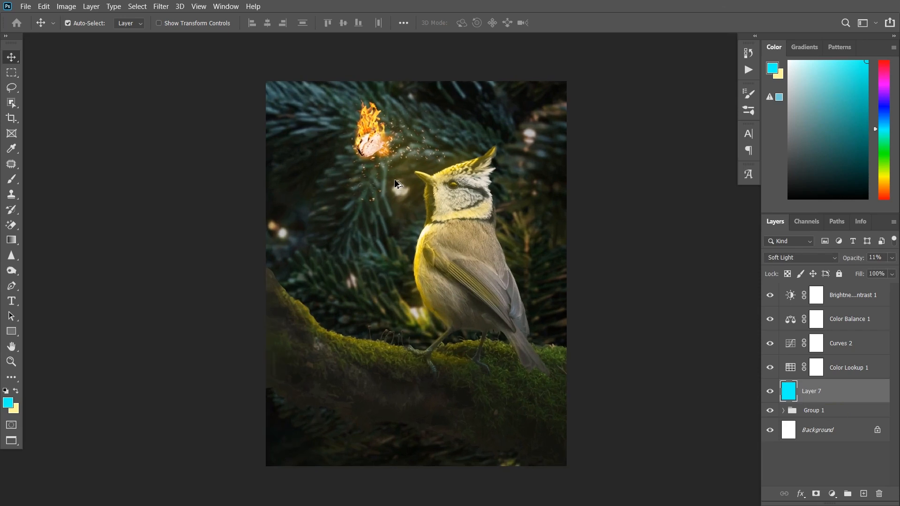
- Group the cyan fill layer with all adjustment layers above it and compare the image with the group hidden and shown
left_click(851, 300, "shift")
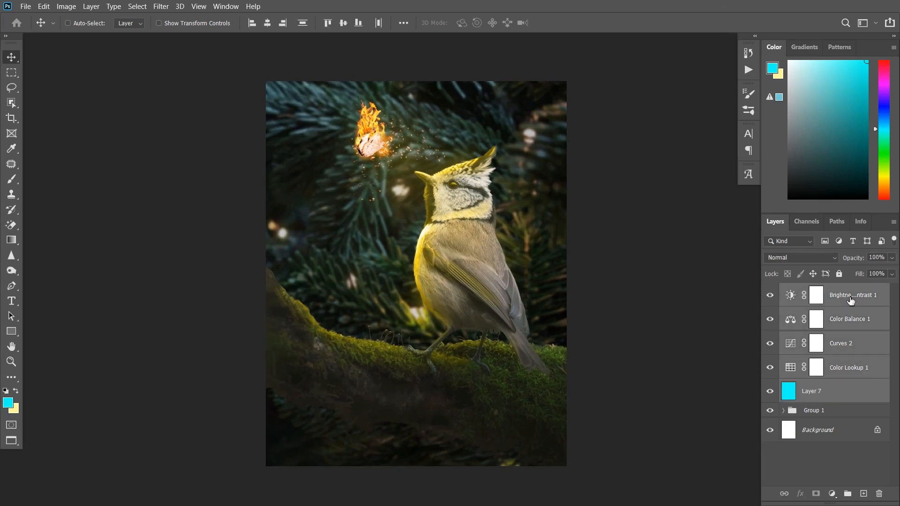
left_click(847, 494)
left_click(769, 290)
left_click(770, 290)
left_click(770, 291)
left_click(774, 292)
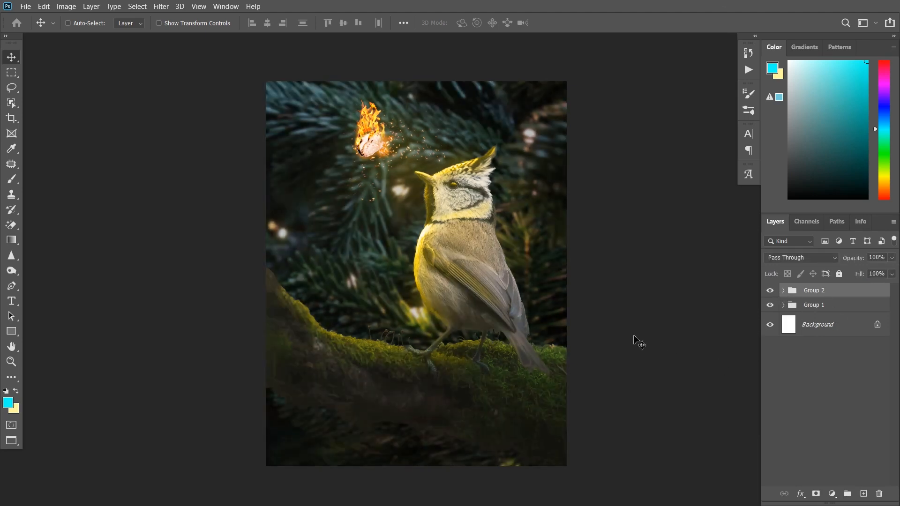
- Place the light-streaks photo as an embedded object above the 9016 copy layer in Group 1 and flip it horizontally
left_click(783, 305)
left_click(866, 327)
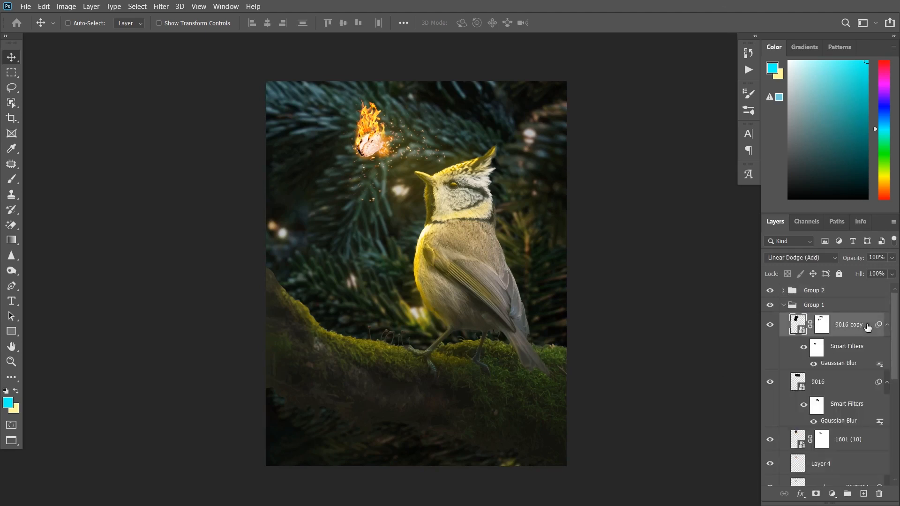
left_click(26, 7)
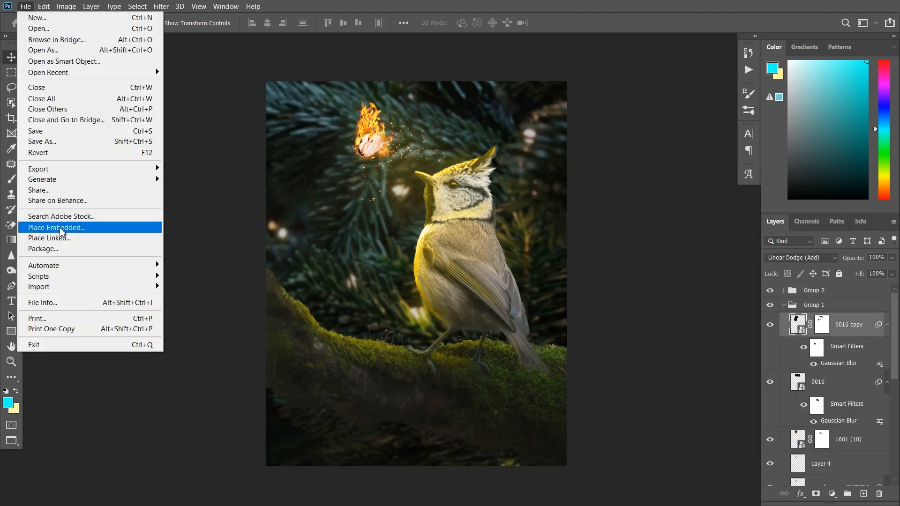
left_click(60, 231)
left_click(368, 110)
left_click(374, 279)
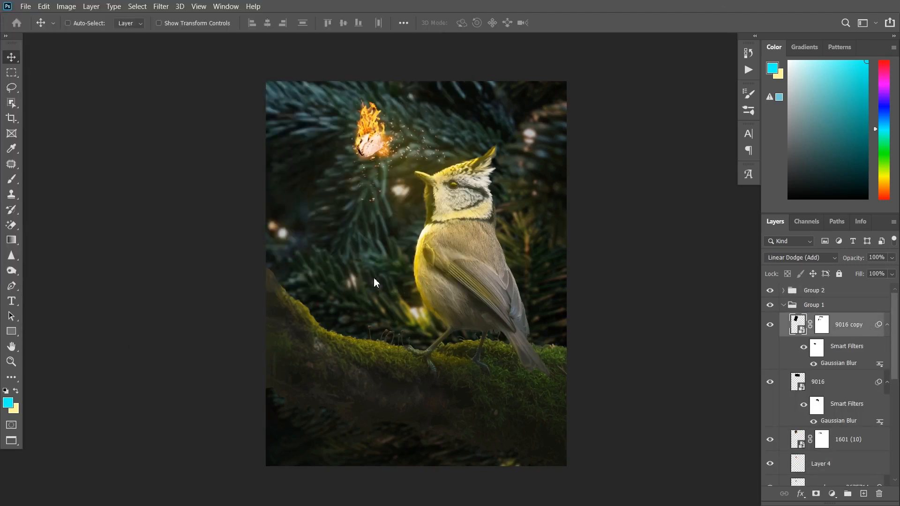
right_click(378, 239)
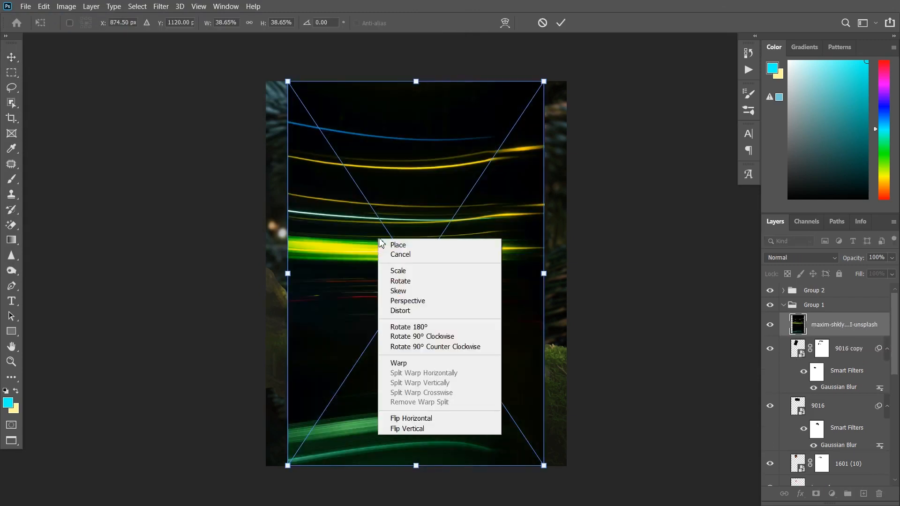
left_click(424, 419)
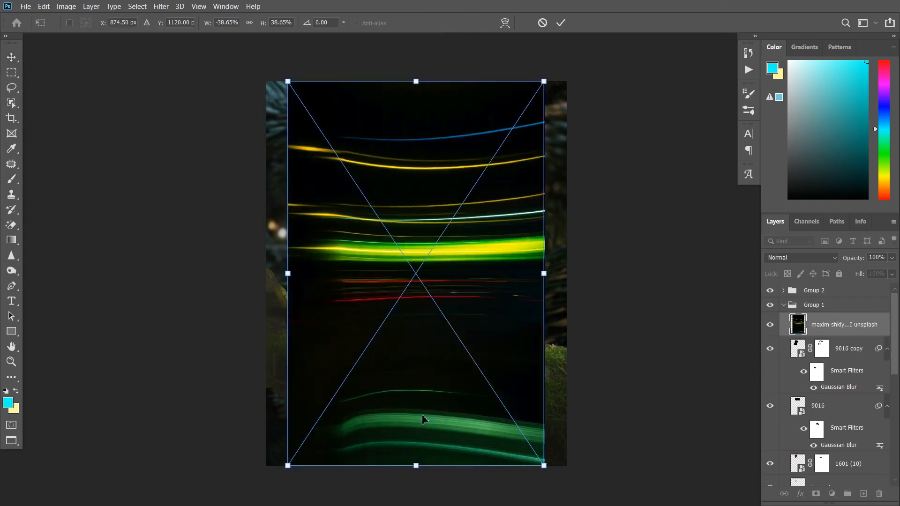
- Set the blend mode of the placed light-streaks layer to Screen
scroll(411, 325, "down", 1)
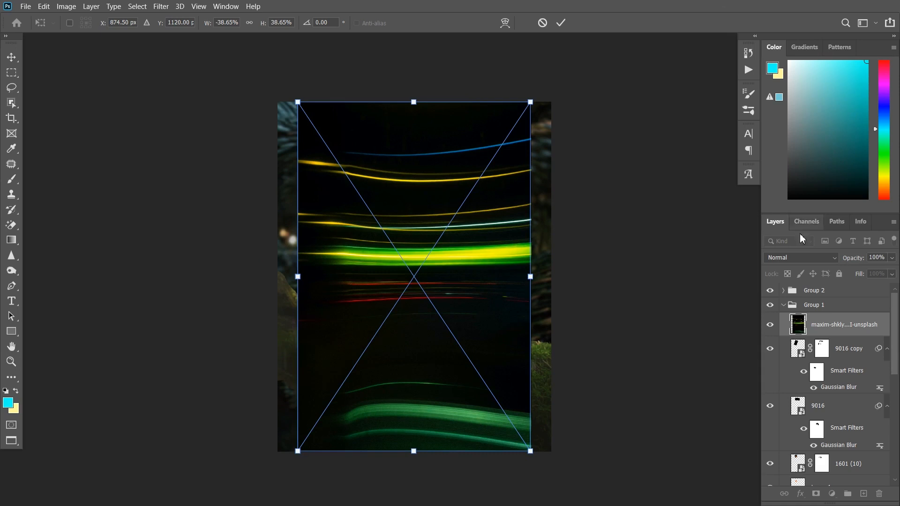
left_click(799, 257)
left_click(787, 285)
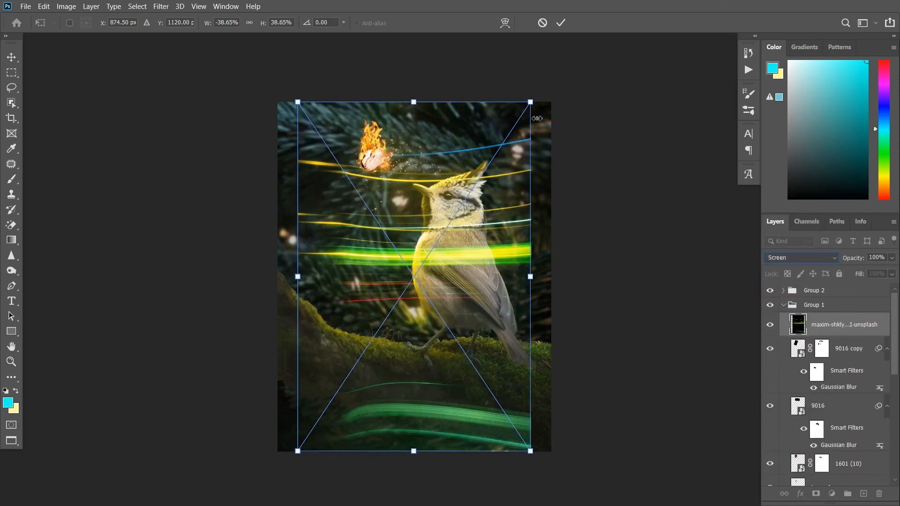
- Enlarge the light streaks to about 49%, tilt them slightly counterclockwise, and position them across the bird and butterfly
scroll(511, 196, "down", 1)
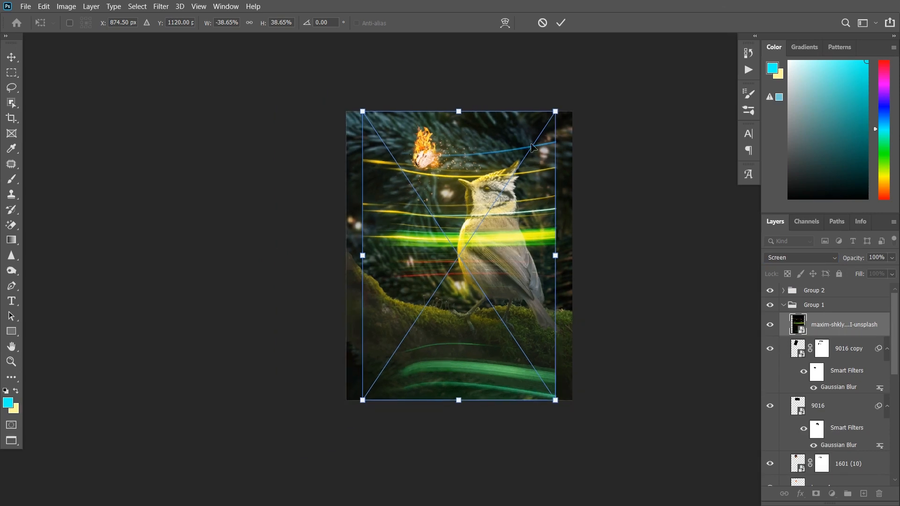
left_click_drag(534, 148, 527, 170)
left_click_drag(553, 136, 573, 104)
scroll(478, 243, "down", 1)
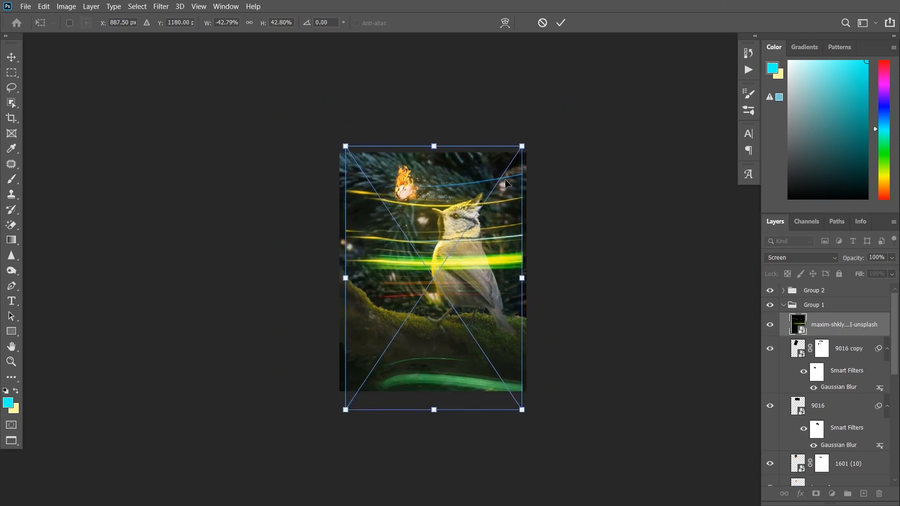
left_click_drag(524, 146, 556, 154)
left_click_drag(440, 270, 442, 270)
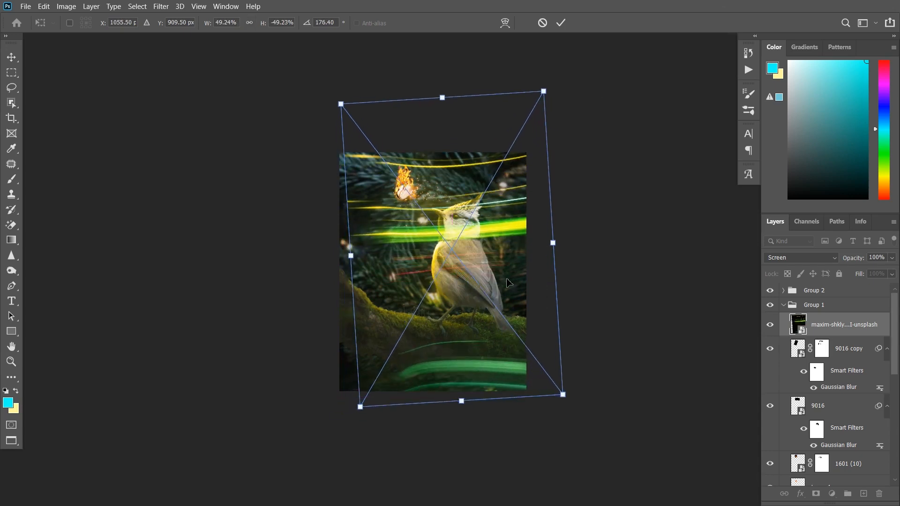
scroll(507, 283, "up", 3)
key("Return")
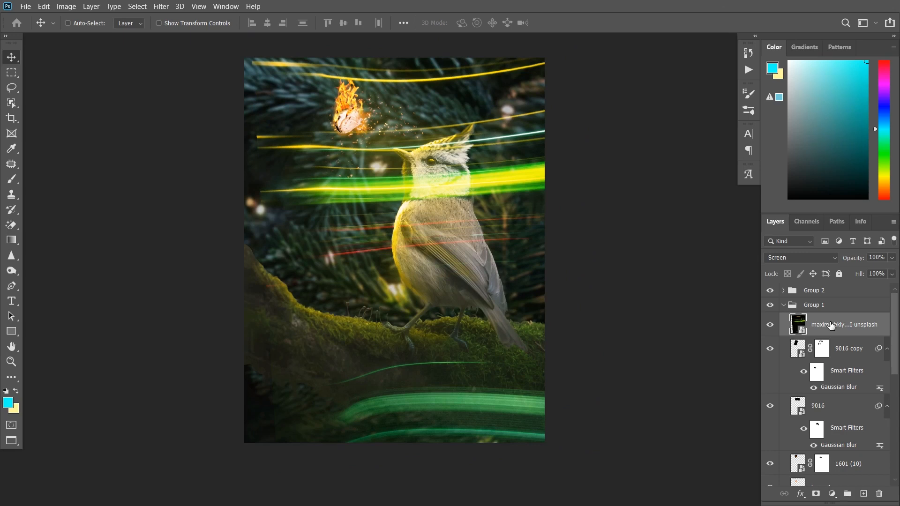
- Add a mask to the light-streaks layer and fade the upper streaks' ends with a soft 400 px black brush at 79% opacity
left_click(815, 493)
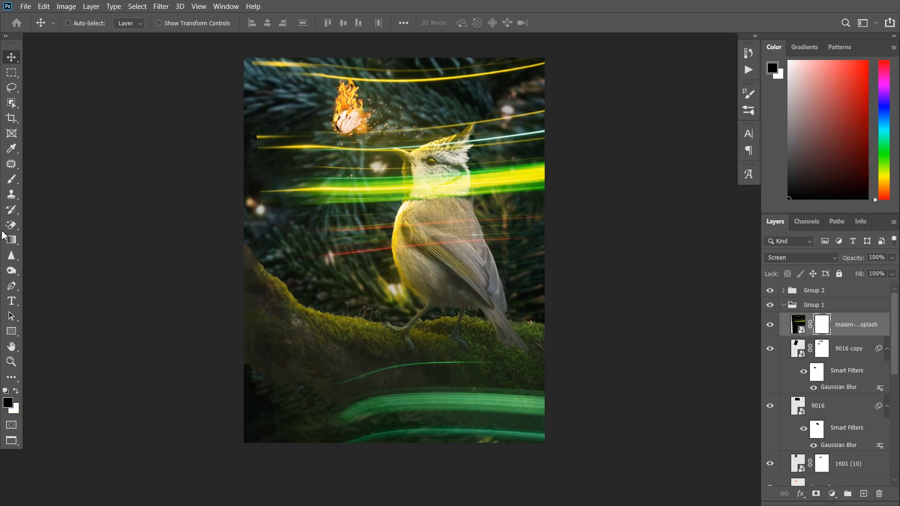
left_click(11, 179)
key("bracketleft")
key("bracketleft")
mouse_move(269, 23)
left_mouse_down()
mouse_move(270, 34)
mouse_move(313, 35)
left_mouse_up()
left_click_drag(501, 163, 525, 178)
left_click_drag(263, 136, 337, 147)
left_click_drag(469, 75, 389, 70)
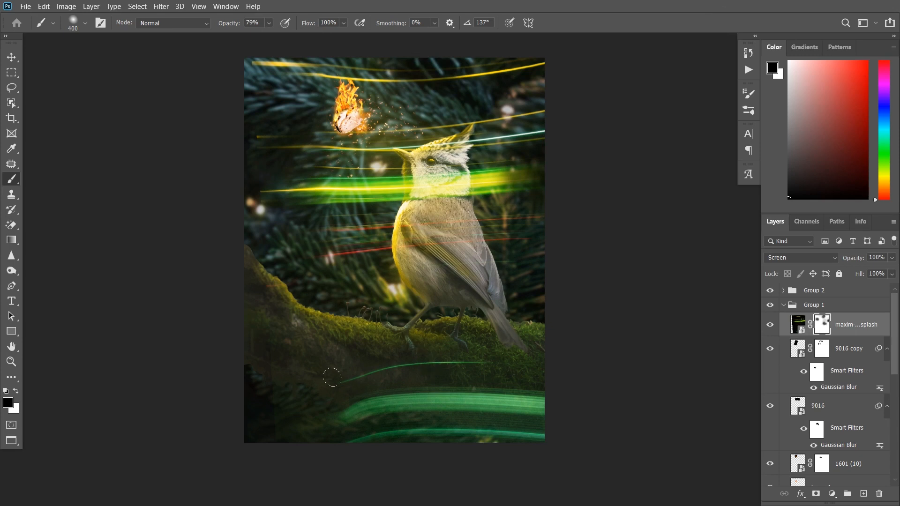
- Reduce the brush size to 200 px and mask out the left ends of the green streaks below the branch
key("bracketleft")
key("bracketleft")
mouse_move(334, 367)
left_mouse_down()
mouse_move(345, 388)
mouse_move(362, 384)
mouse_move(327, 418)
mouse_move(351, 367)
mouse_move(368, 361)
mouse_move(367, 388)
mouse_move(358, 409)
left_mouse_up()
key("v")
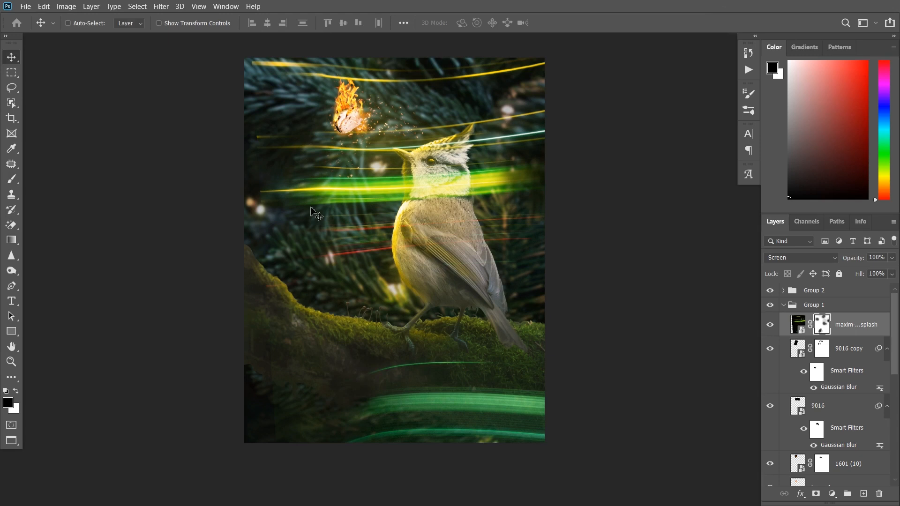
- Lower the light-streaks layer's opacity to 20% and compare the image with the layer hidden and shown
key("b")
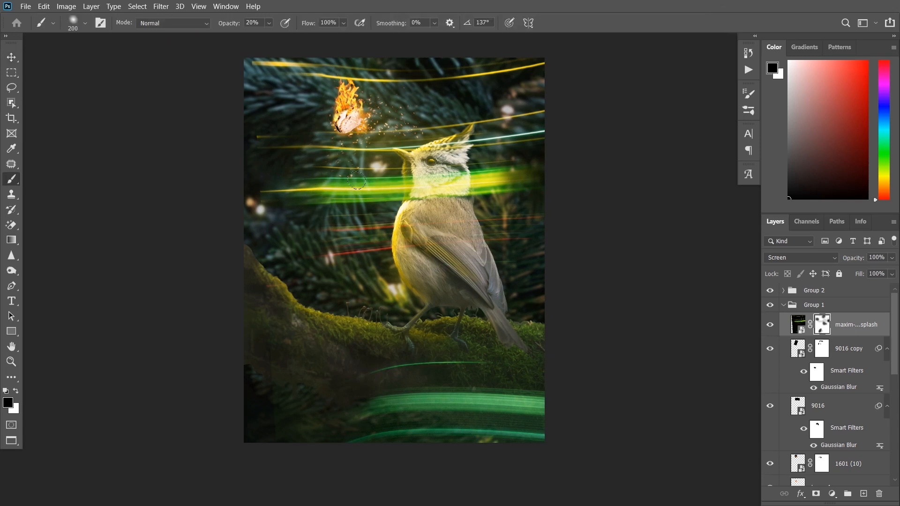
left_click(891, 257)
mouse_move(892, 270)
left_mouse_down()
mouse_move(833, 266)
mouse_move(848, 272)
left_mouse_up()
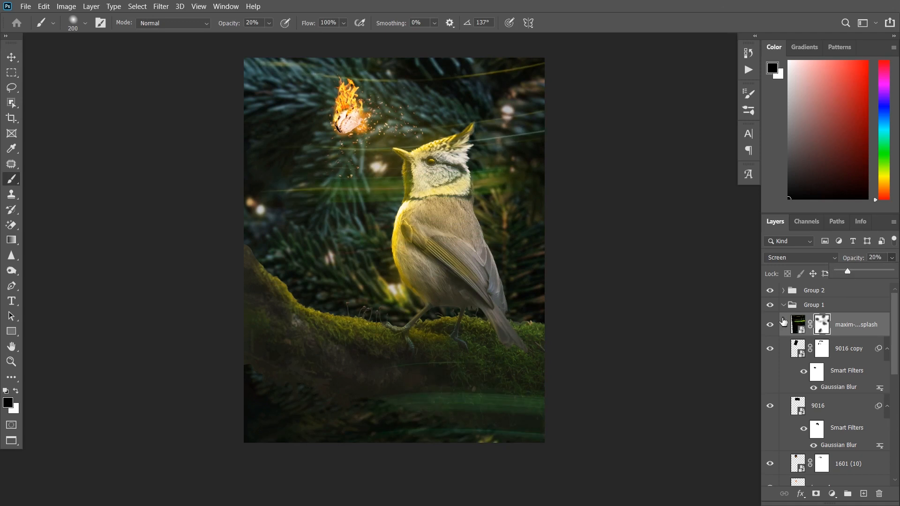
left_click(771, 324)
left_click(771, 324)
- Set the brush opacity to 35% and paint more black on the light-streaks mask to blend the streaks further
left_click(269, 23)
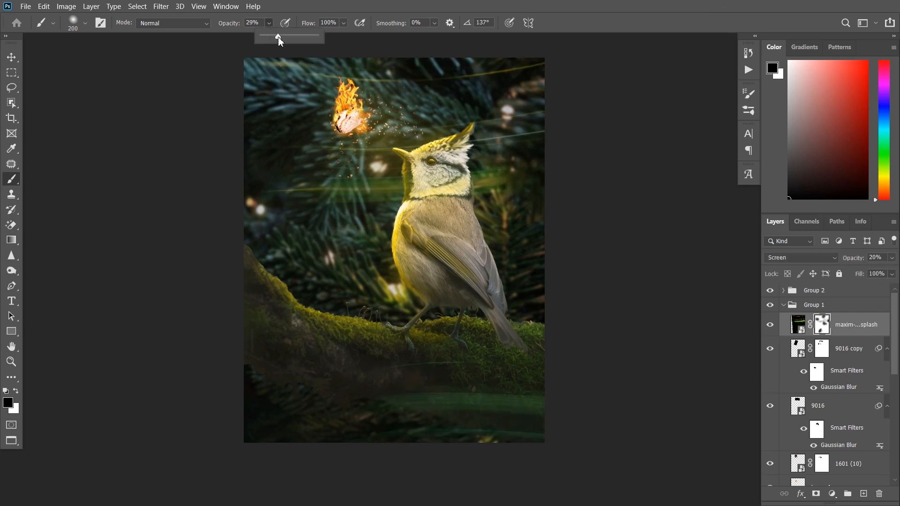
left_click(273, 24)
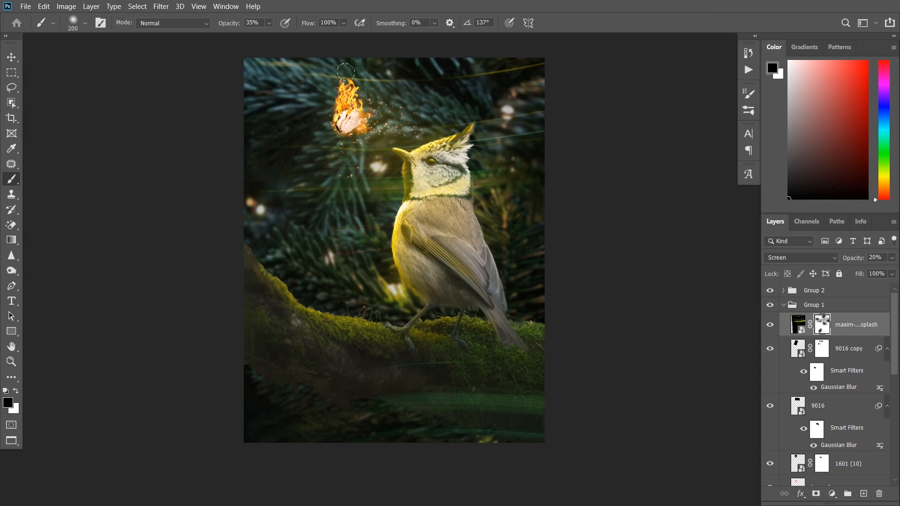
key("v")
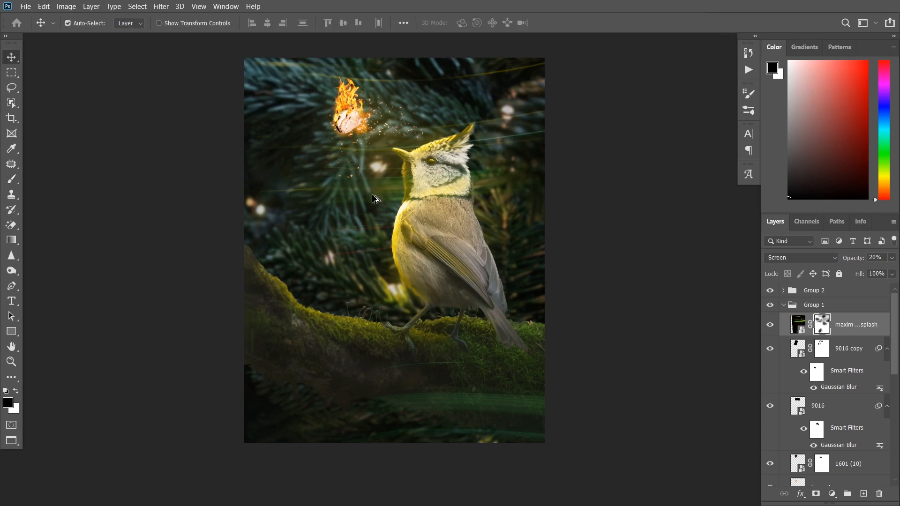
- Reduce the light-streaks layer's opacity to 10% and check its effect by hiding and showing the layer
scroll(379, 204, "down", 2)
left_click(891, 257)
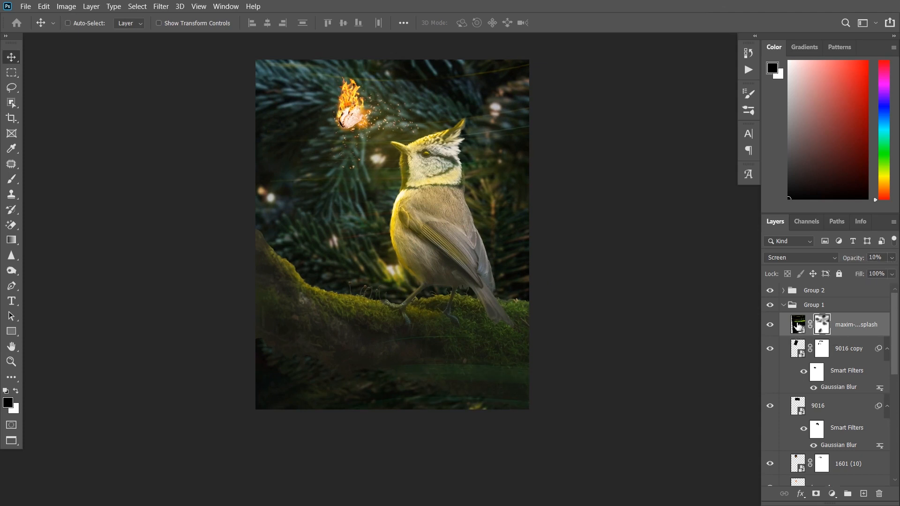
left_click(797, 324)
left_click(769, 325)
left_click(769, 325)
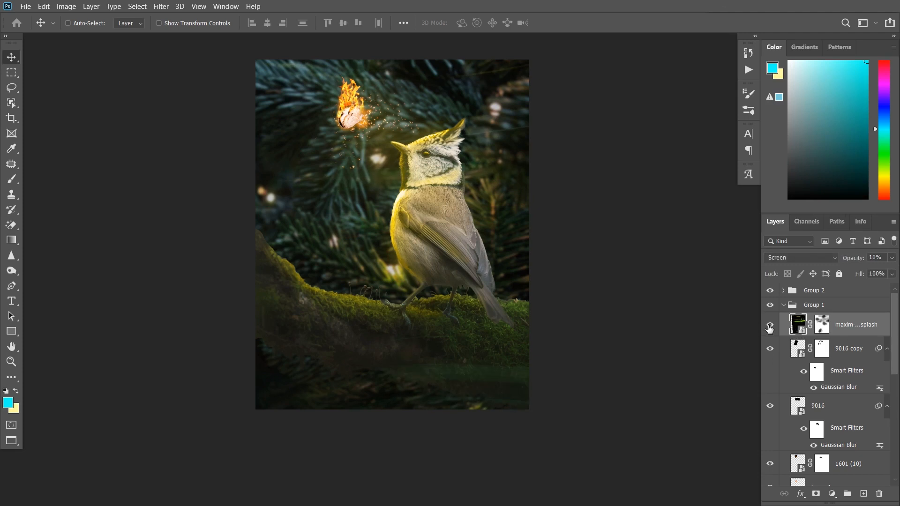
- Collapse Group 1 in the layer stack and view the composite up close
left_click(783, 304)
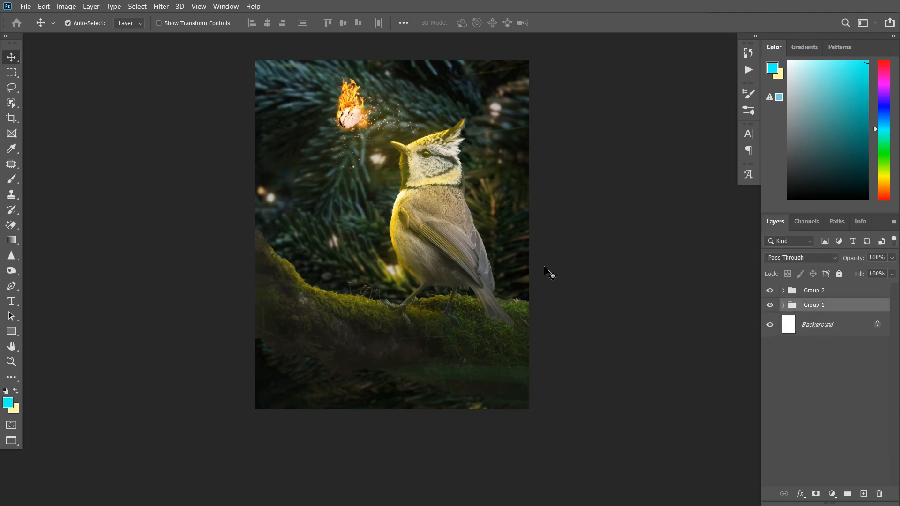
key("ctrl+plus")
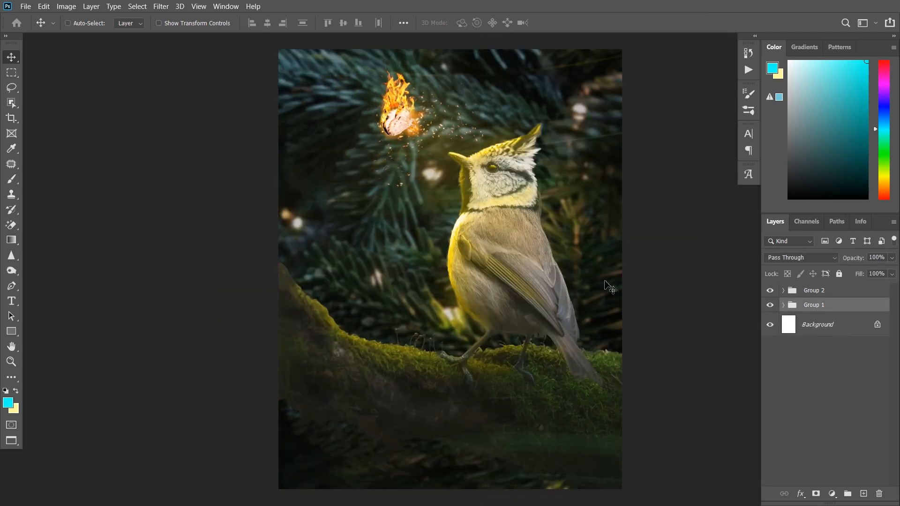